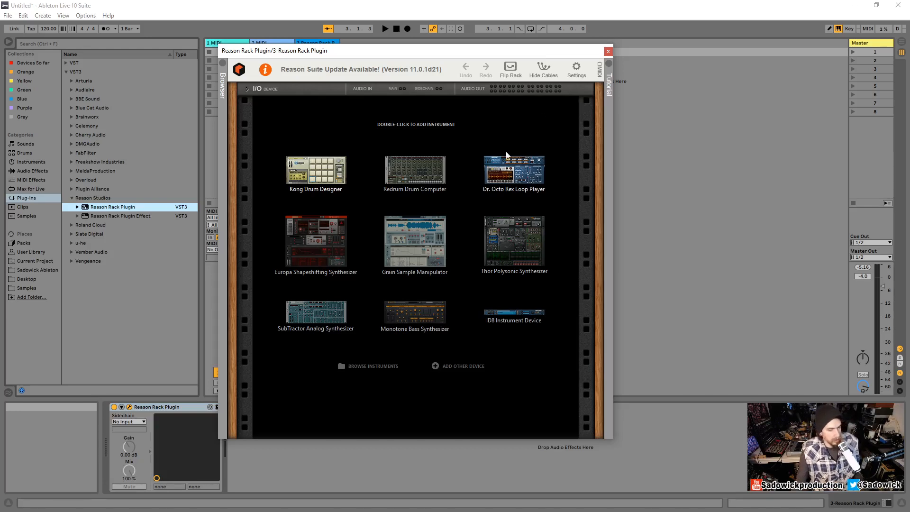
Add the Kong Drum Designer to the rack, view its rear panel and return to the front.
{"action": "double_click", "coordinate": [346, 176]}
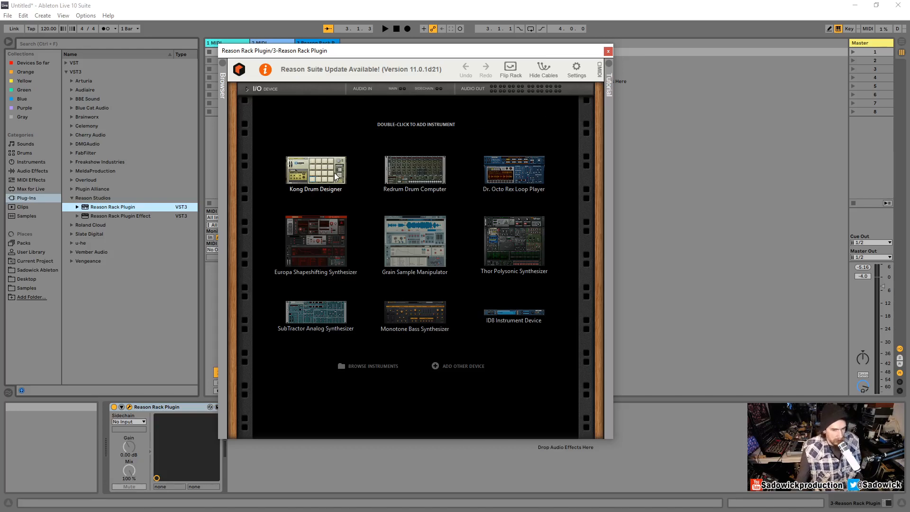
{"action": "key", "text": "Tab"}
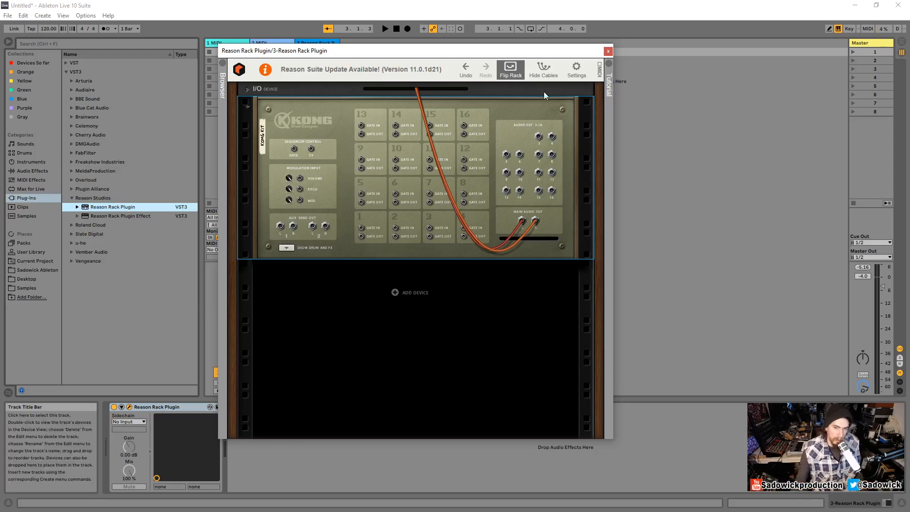
{"action": "left_click", "coordinate": [510, 69]}
{"action": "left_click_drag", "start_coordinate": [384, 51], "coordinate": [557, 57]}
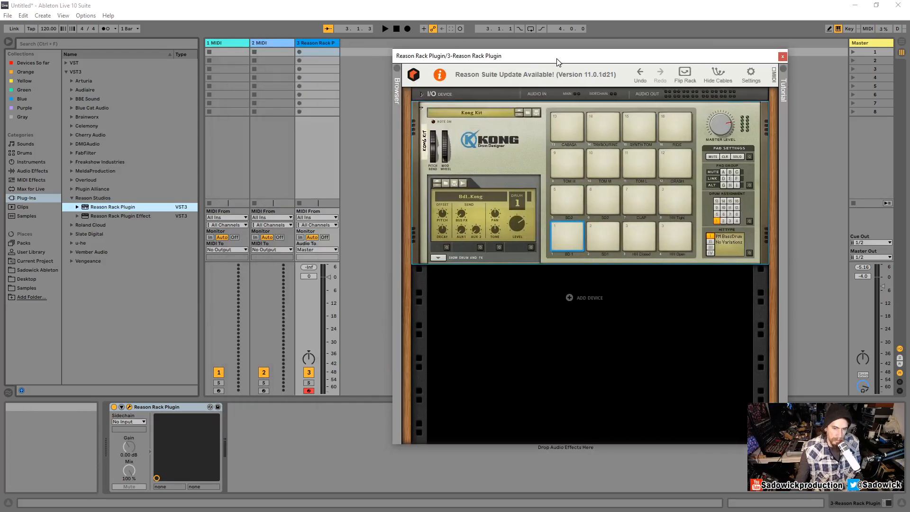
Step Kong's patch forward to Deep House and audition pad 1.
{"action": "left_click", "coordinate": [517, 116]}
{"action": "left_click", "coordinate": [517, 117]}
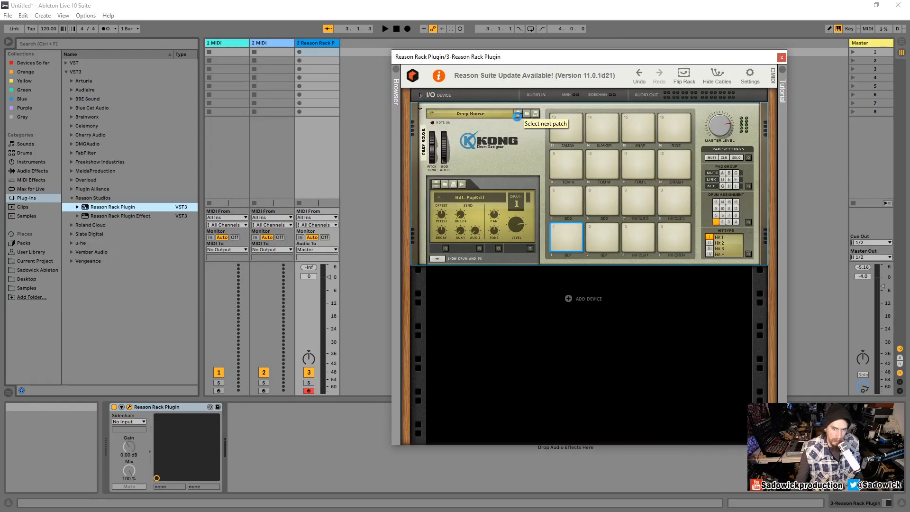
{"action": "left_click", "coordinate": [568, 239]}
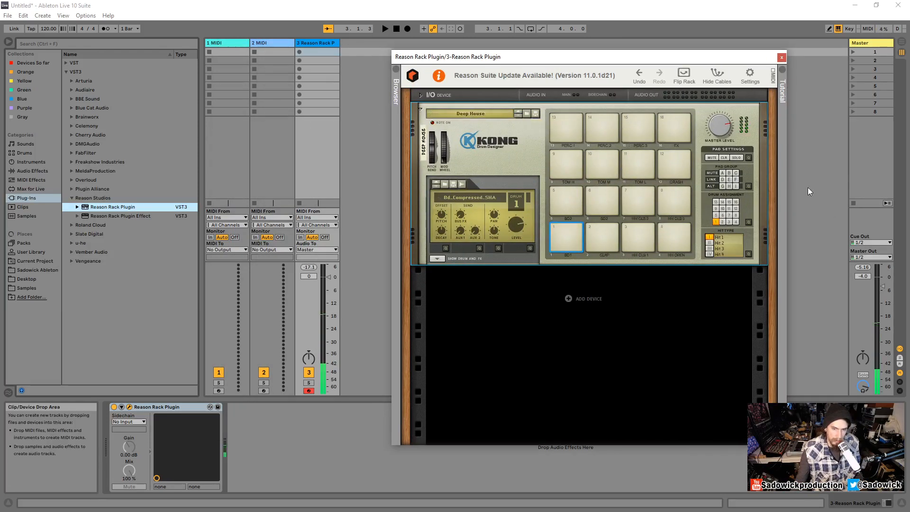
Create a MIDI clip in the Reason Rack track's first slot and place a C1 note on each of the four beats.
{"action": "double_click", "coordinate": [314, 53]}
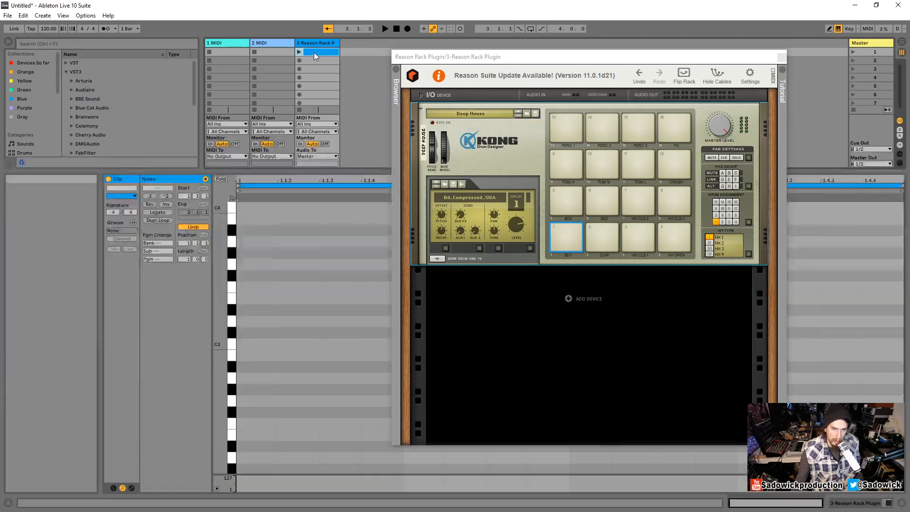
{"action": "left_click", "coordinate": [782, 57]}
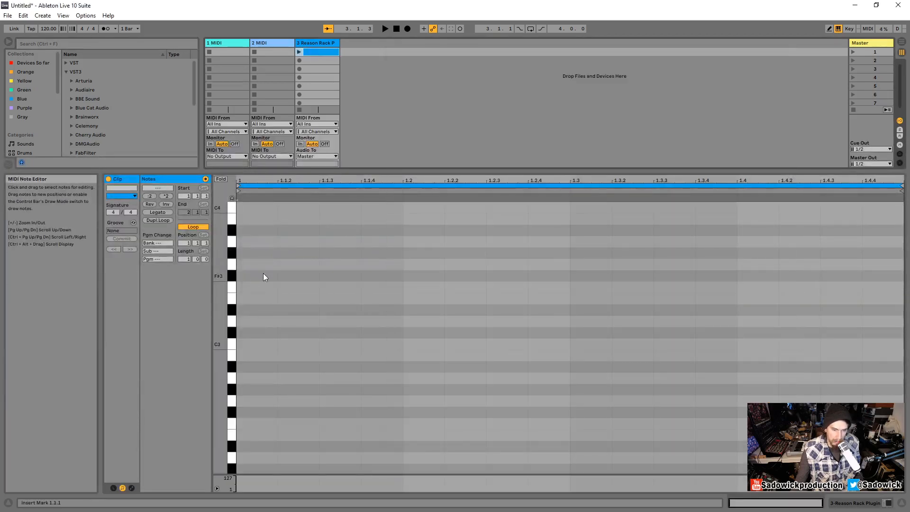
{"action": "scroll", "coordinate": [293, 345], "scroll_direction": "down", "scroll_amount": 3}
{"action": "scroll", "coordinate": [291, 345], "scroll_direction": "down", "scroll_amount": 7}
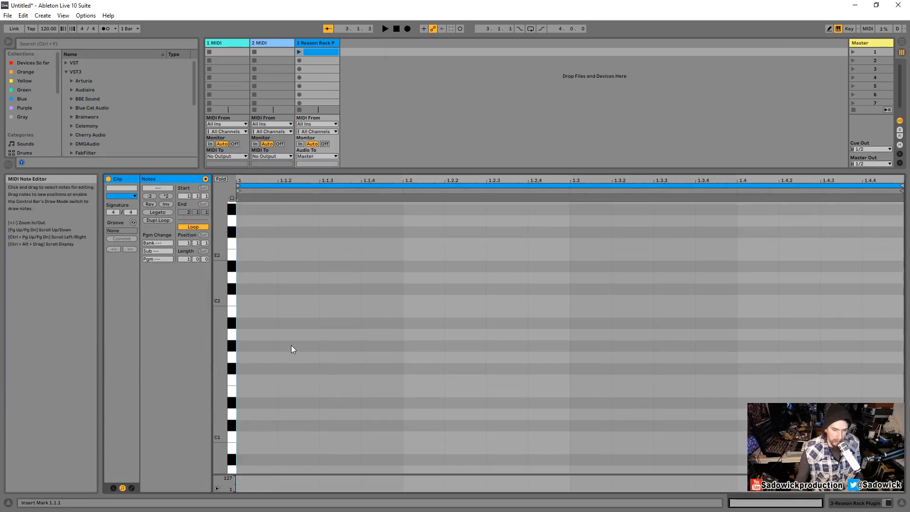
{"action": "double_click", "coordinate": [257, 390]}
{"action": "left_click_drag", "start_coordinate": [397, 372], "coordinate": [236, 404]}
{"action": "key", "text": "ctrl+d"}
{"action": "key", "text": "ctrl+d"}
{"action": "key", "text": "ctrl+d"}
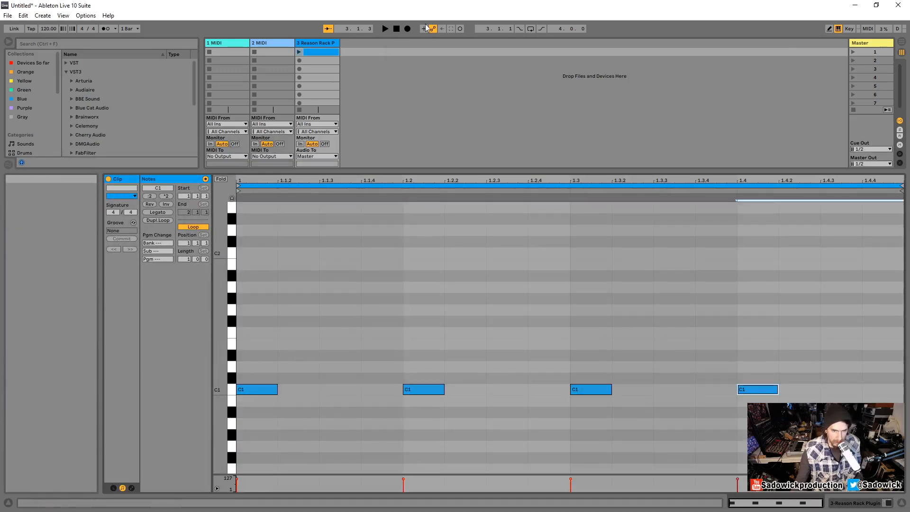
Launch the clip and add D1 notes on the third sixteenth of every beat, at 1.1.3, 1.2.3, 1.3.3 and 1.4.3.
{"action": "left_click", "coordinate": [385, 29]}
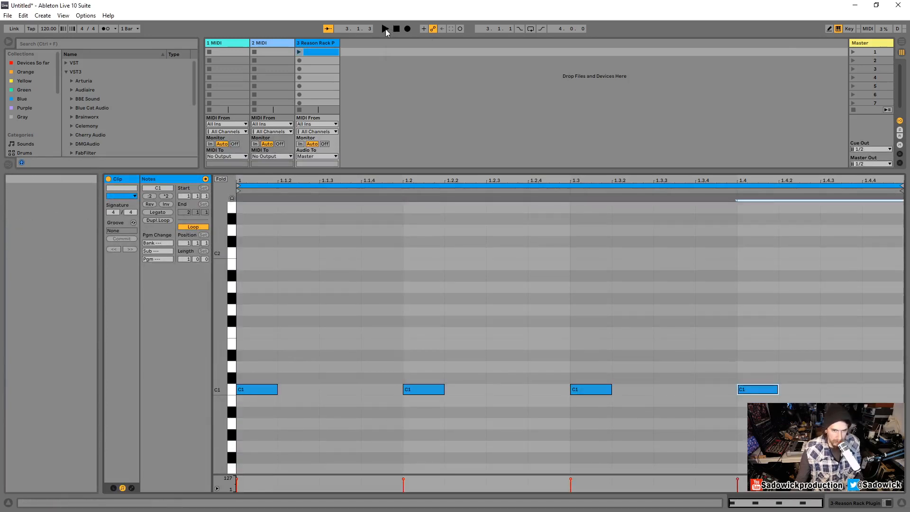
{"action": "left_click", "coordinate": [300, 52]}
{"action": "scroll", "coordinate": [380, 332], "scroll_direction": "up", "scroll_amount": 2}
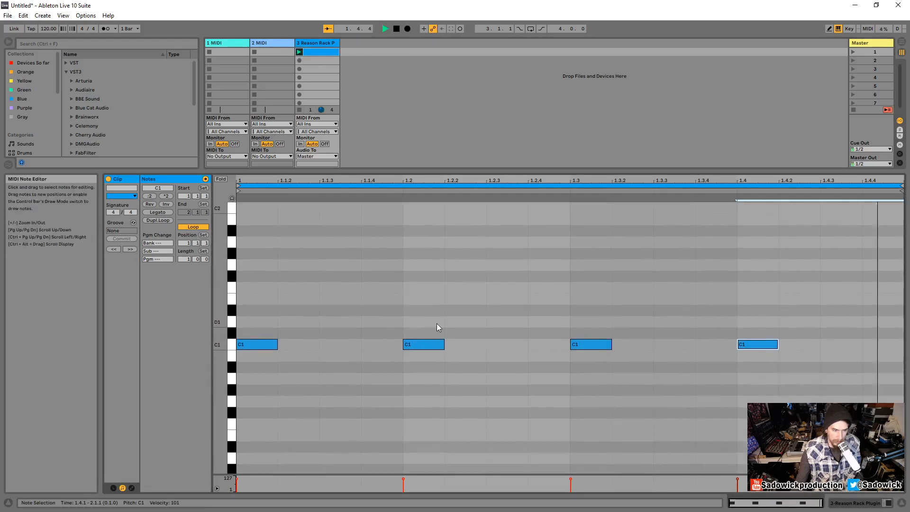
{"action": "double_click", "coordinate": [402, 324]}
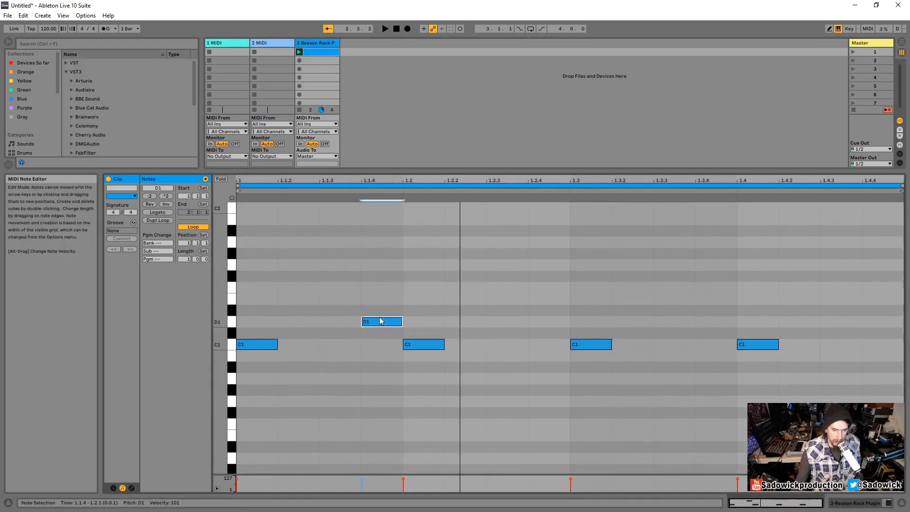
{"action": "left_click_drag", "start_coordinate": [400, 322], "coordinate": [423, 333]}
{"action": "key", "text": "ctrl+d"}
{"action": "key", "text": "ctrl+d"}
{"action": "key", "text": "ctrl+d"}
Add C#1 notes at 1.2 and 1.3.2 plus an E1 note at 1.4.4 in the drum clip.
{"action": "double_click", "coordinate": [258, 334]}
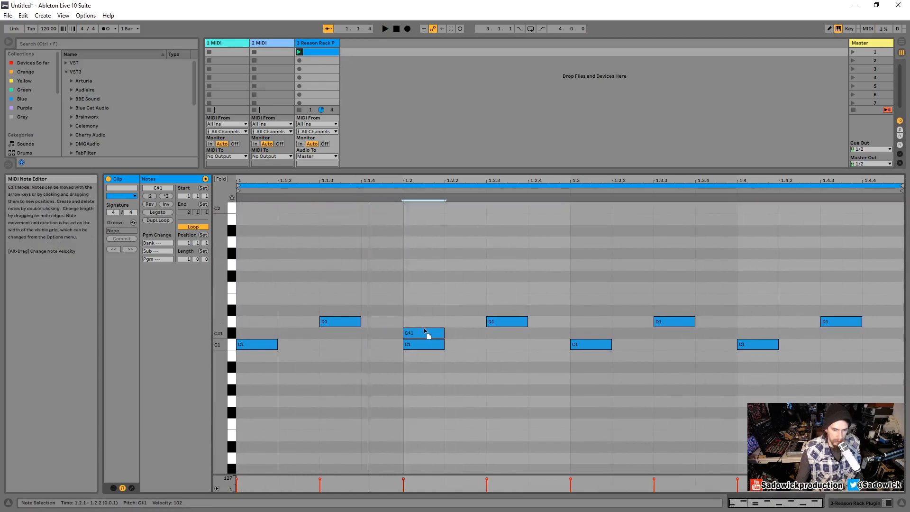
{"action": "double_click", "coordinate": [669, 333]}
{"action": "left_click_drag", "start_coordinate": [686, 333], "coordinate": [644, 337]}
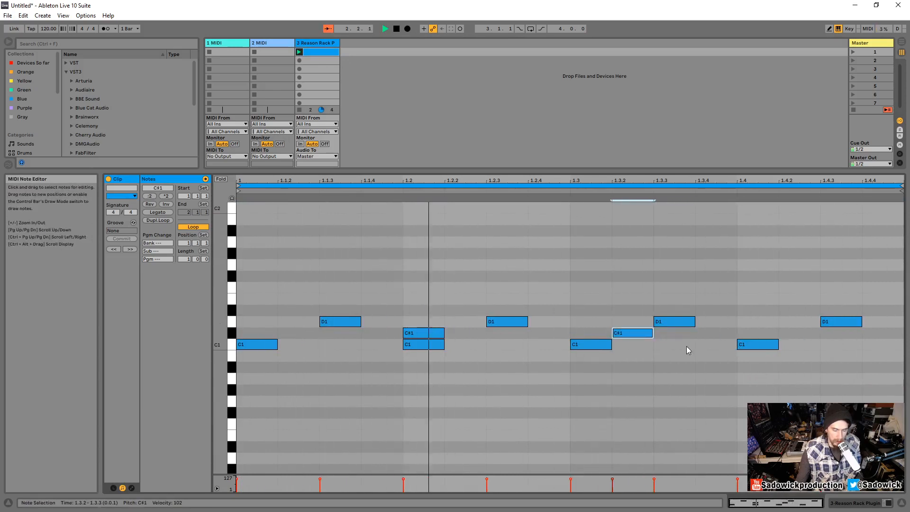
{"action": "double_click", "coordinate": [327, 300]}
{"action": "left_click_drag", "start_coordinate": [347, 301], "coordinate": [890, 300]}
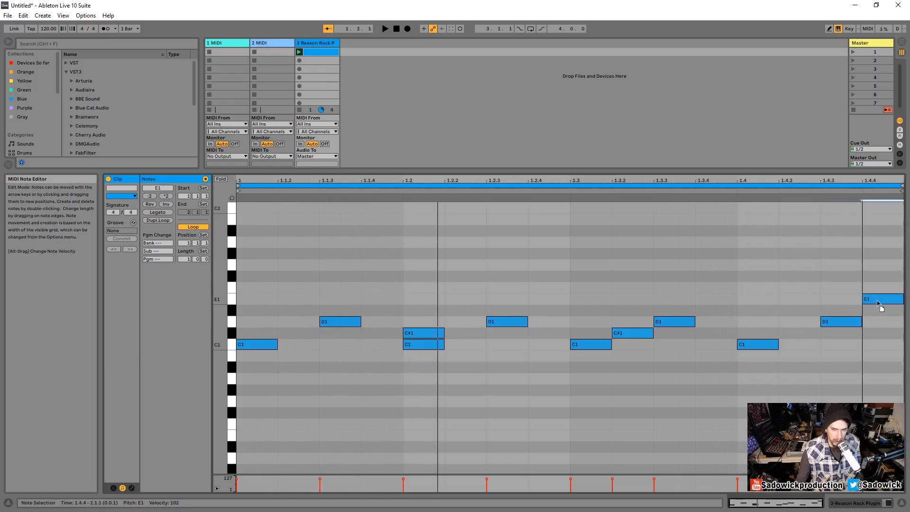
{"action": "key", "text": "space"}
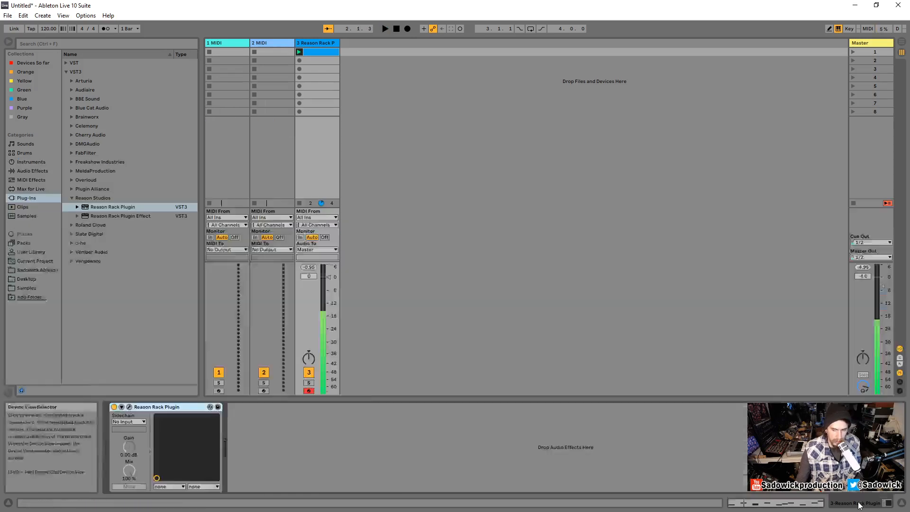
Reopen the Reason Rack Plugin window, select Kong's pad 5 and play the beat while checking the drum's level.
{"action": "left_click", "coordinate": [129, 407]}
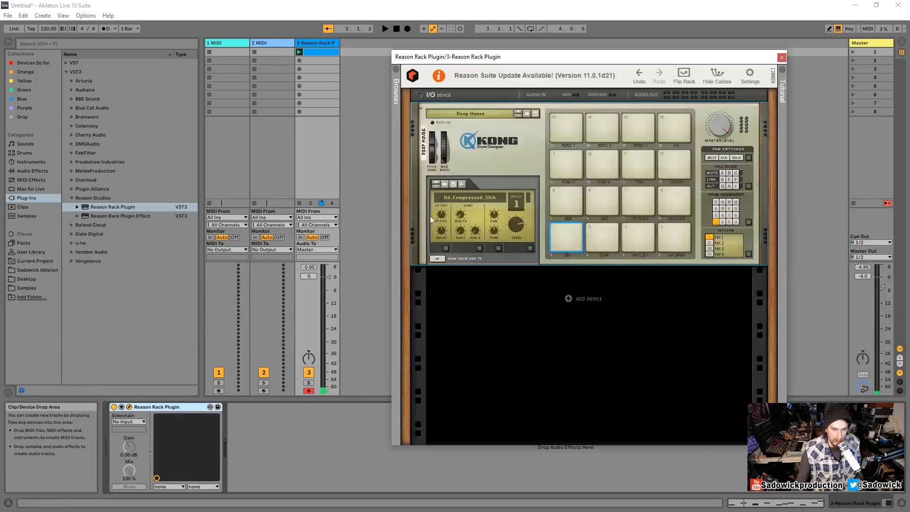
{"action": "left_click", "coordinate": [563, 195]}
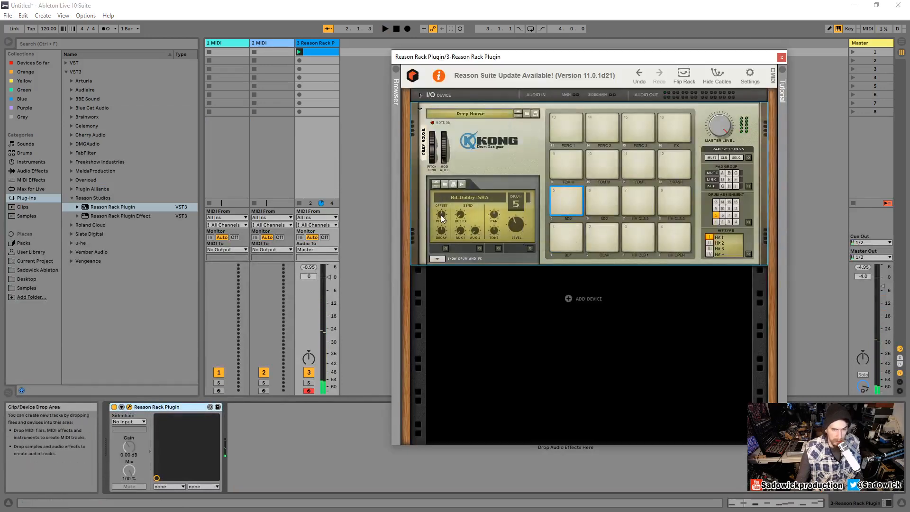
{"action": "key", "text": "space"}
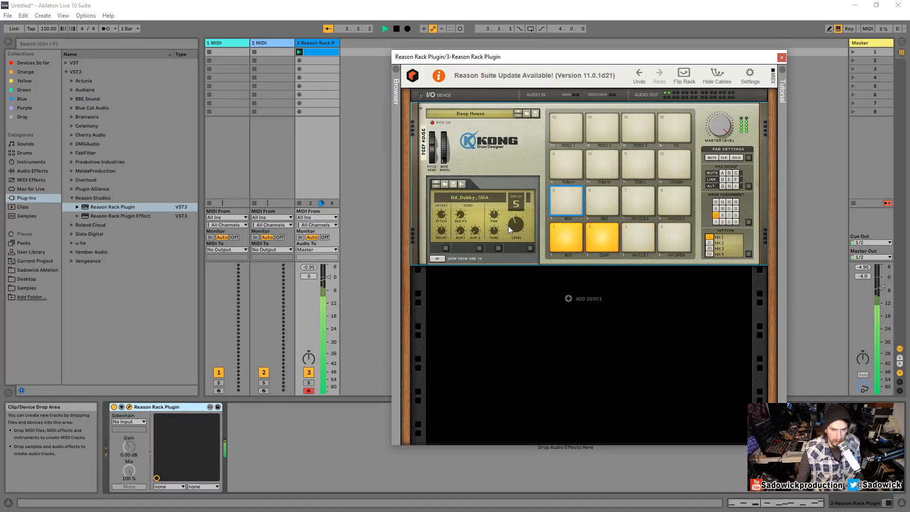
{"action": "mouse_move", "coordinate": [514, 226]}
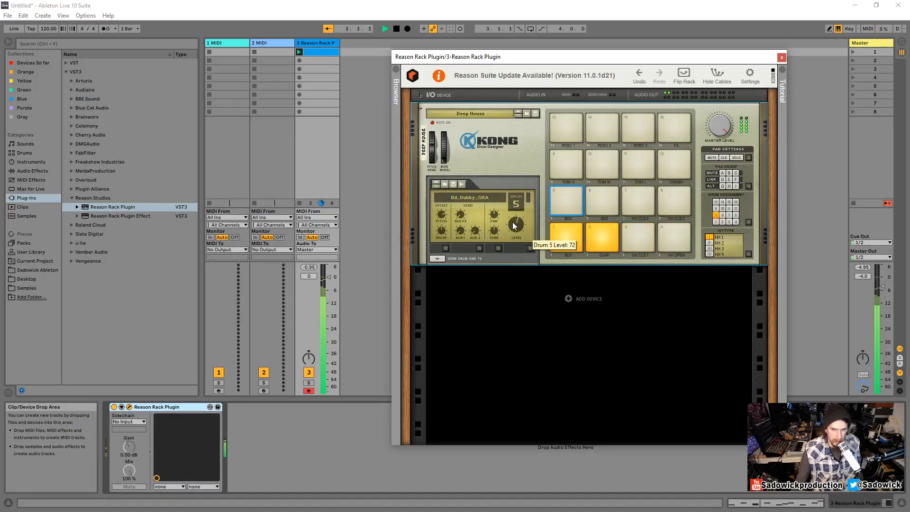
{"action": "key", "text": "space"}
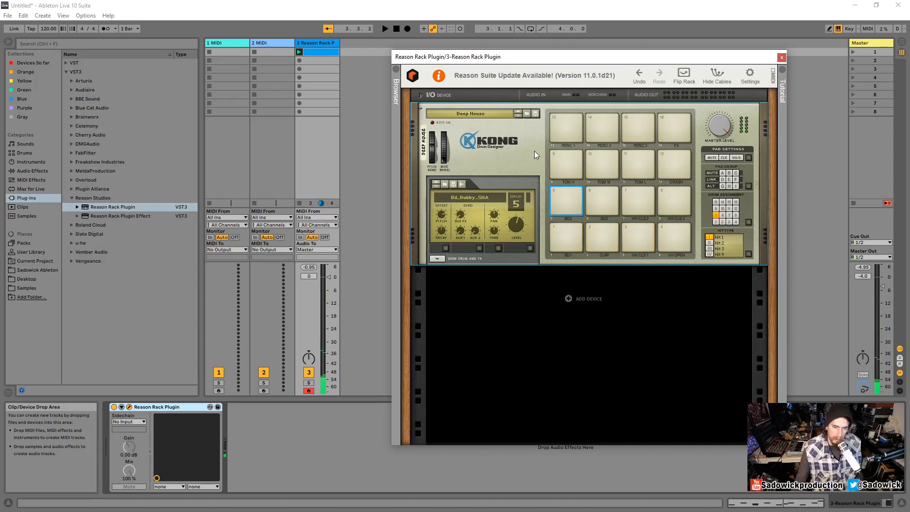
Reposition the plugin window and flip the rack to show Kong's rear panel.
{"action": "left_click_drag", "start_coordinate": [565, 60], "coordinate": [525, 61]}
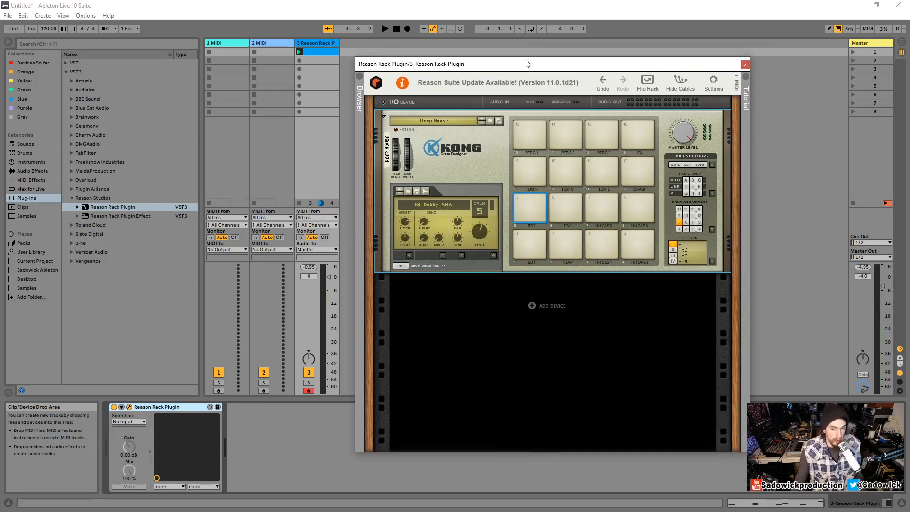
{"action": "key", "text": "Tab"}
{"action": "key", "text": "Tab"}
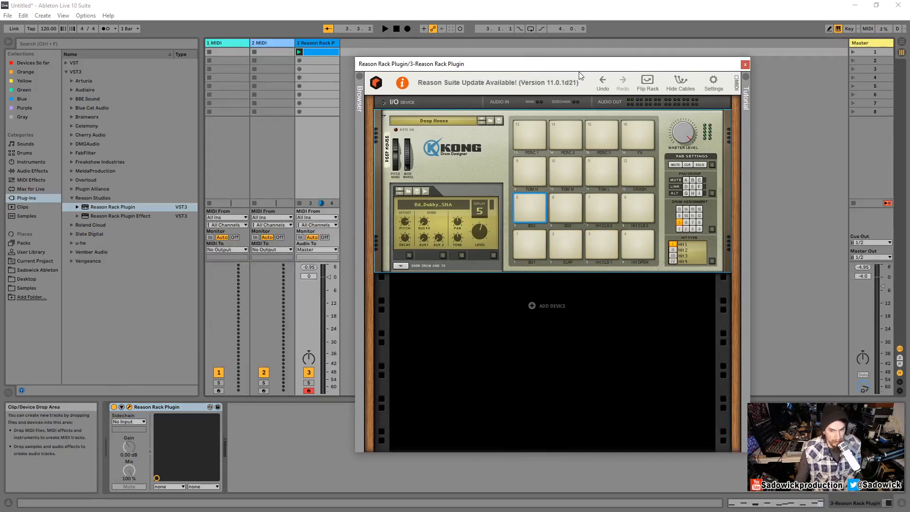
{"action": "key", "text": "Tab"}
{"action": "key", "text": "Tab"}
{"action": "left_click", "coordinate": [647, 84]}
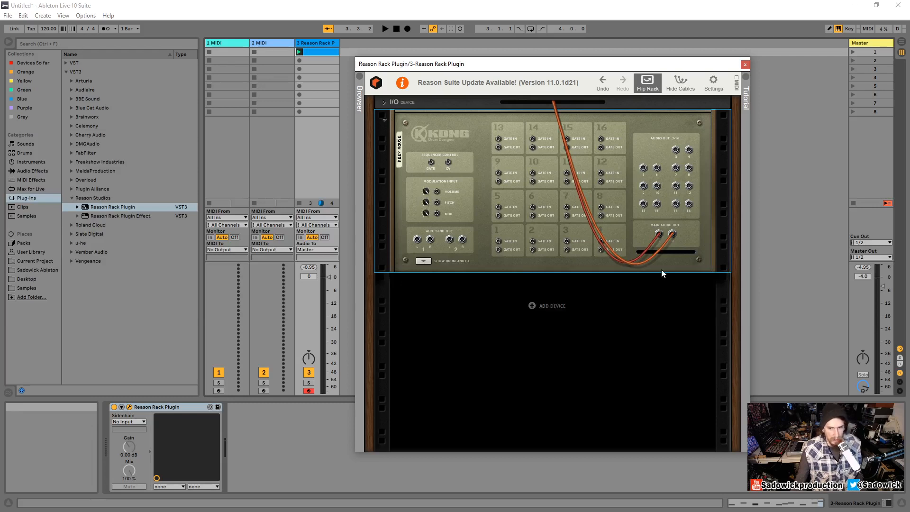
Expand the I/O device above Kong to expose its audio input and output jacks.
{"action": "left_click", "coordinate": [388, 104]}
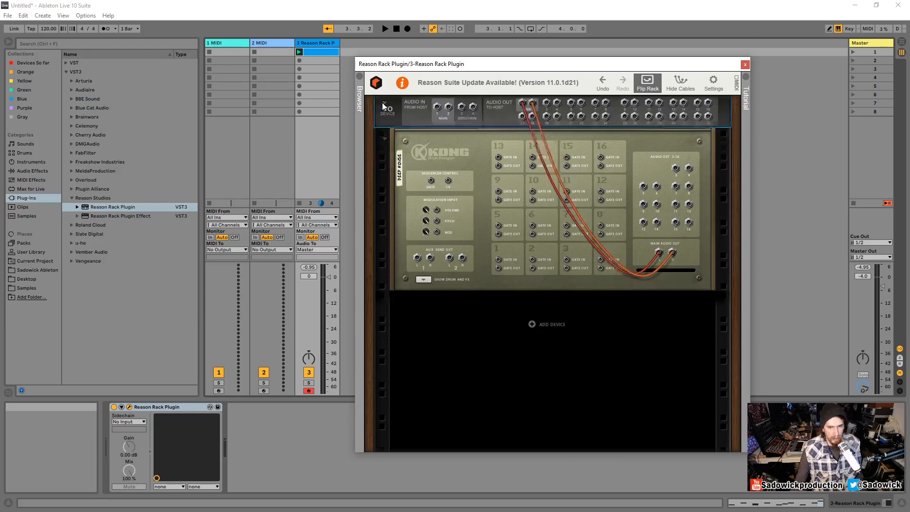
{"action": "right_click", "coordinate": [385, 118]}
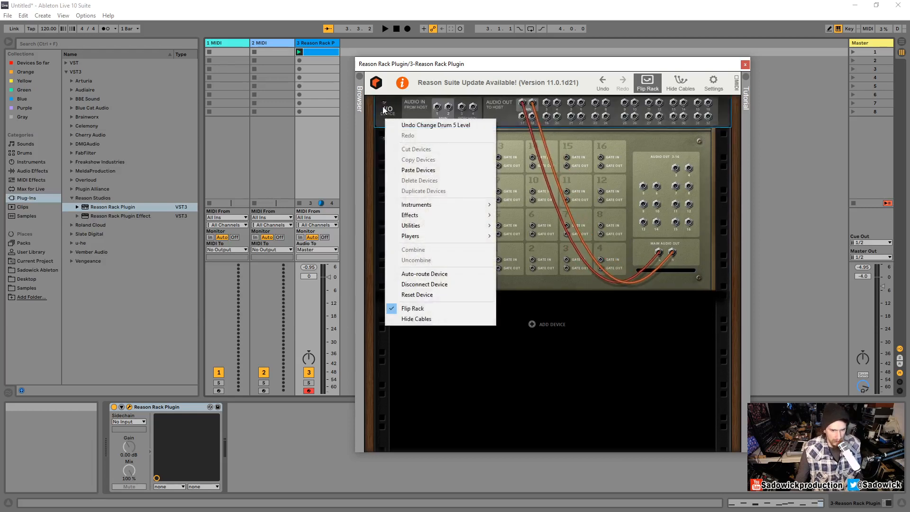
{"action": "left_click", "coordinate": [385, 111]}
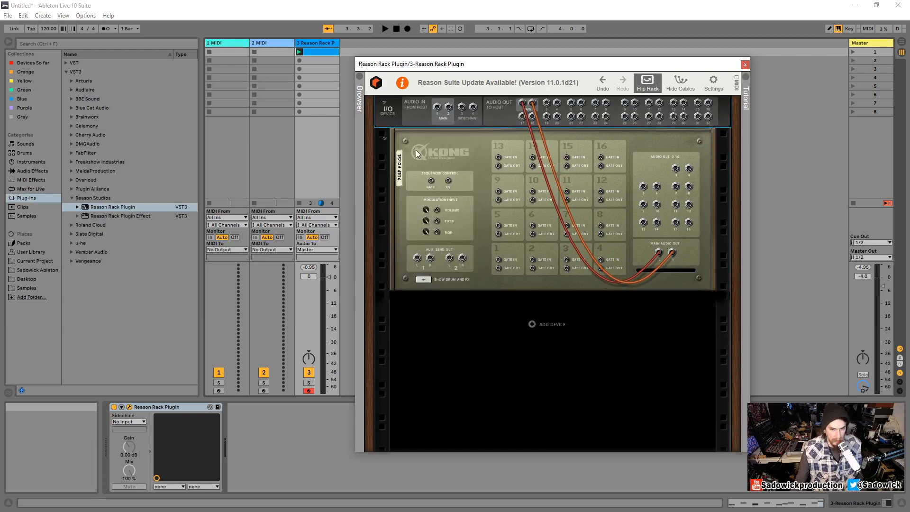
{"action": "left_click", "coordinate": [382, 162]}
{"action": "left_click", "coordinate": [389, 114]}
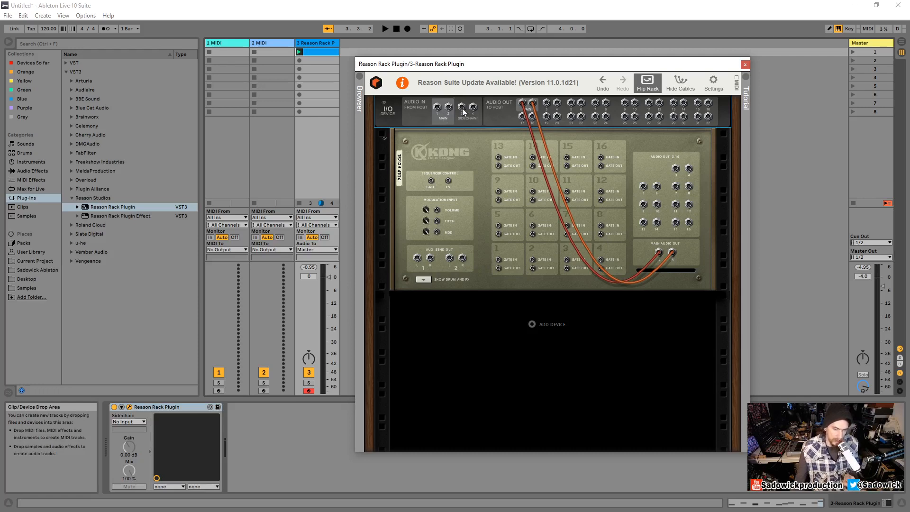
Examine the sidechain input choices of the Reason Rack Plugin device, leaving the selection as it is.
{"action": "left_click", "coordinate": [133, 422]}
{"action": "left_click", "coordinate": [132, 422]}
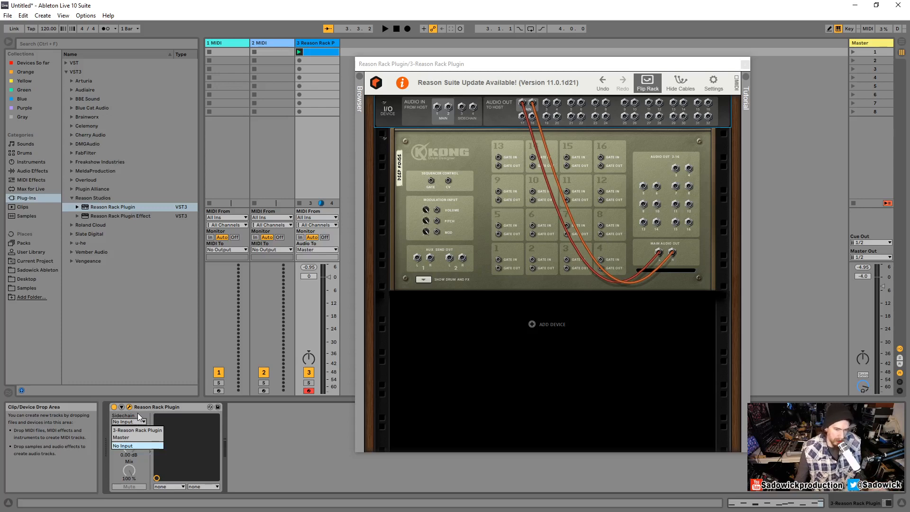
{"action": "left_click", "coordinate": [302, 431]}
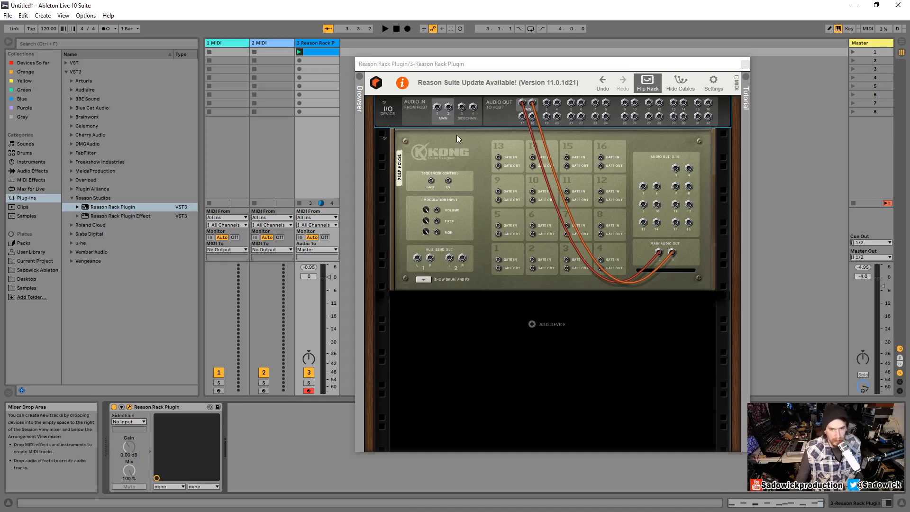
Disconnect Kong's main audio cables, then rewire its main outputs to the first pair of I/O device audio outputs.
{"action": "left_click_drag", "start_coordinate": [555, 65], "coordinate": [475, 58]}
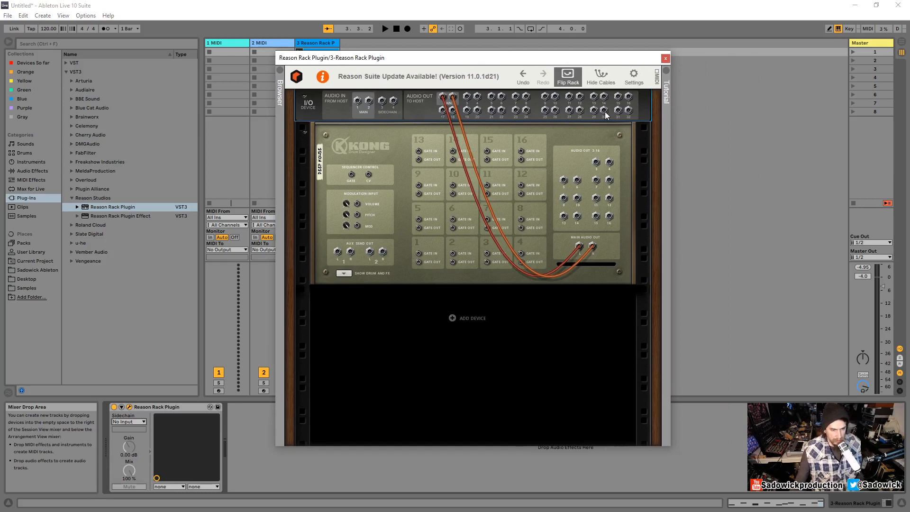
{"action": "mouse_move", "coordinate": [602, 60]}
{"action": "left_mouse_down"}
{"action": "mouse_move", "coordinate": [571, 61]}
{"action": "mouse_move", "coordinate": [606, 60]}
{"action": "left_mouse_up"}
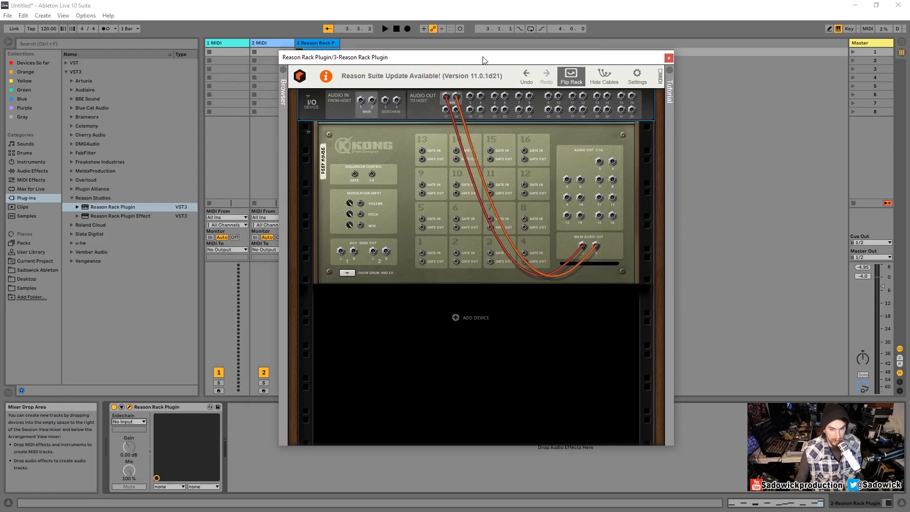
{"action": "mouse_move", "coordinate": [481, 59]}
{"action": "left_mouse_down"}
{"action": "mouse_move", "coordinate": [422, 57]}
{"action": "mouse_move", "coordinate": [498, 55]}
{"action": "left_mouse_up"}
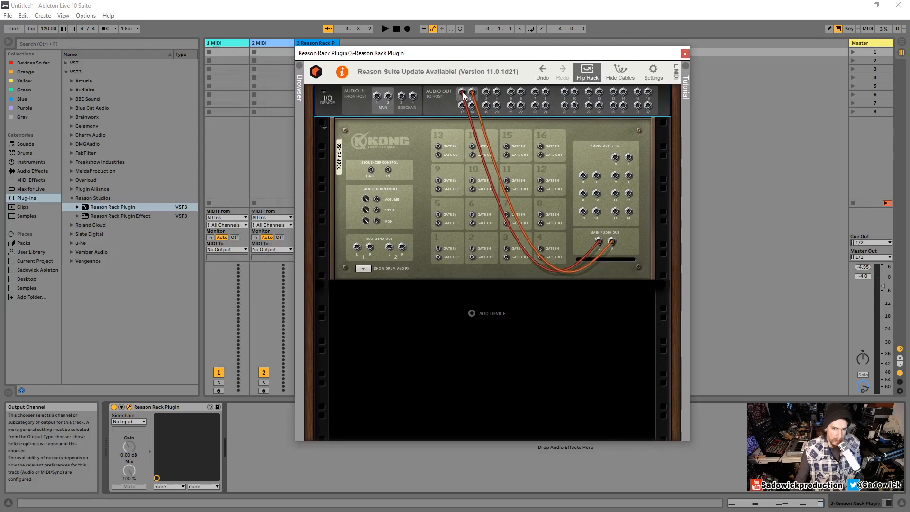
{"action": "mouse_move", "coordinate": [472, 92]}
{"action": "left_mouse_down"}
{"action": "mouse_move", "coordinate": [472, 123]}
{"action": "mouse_move", "coordinate": [473, 106]}
{"action": "left_mouse_up"}
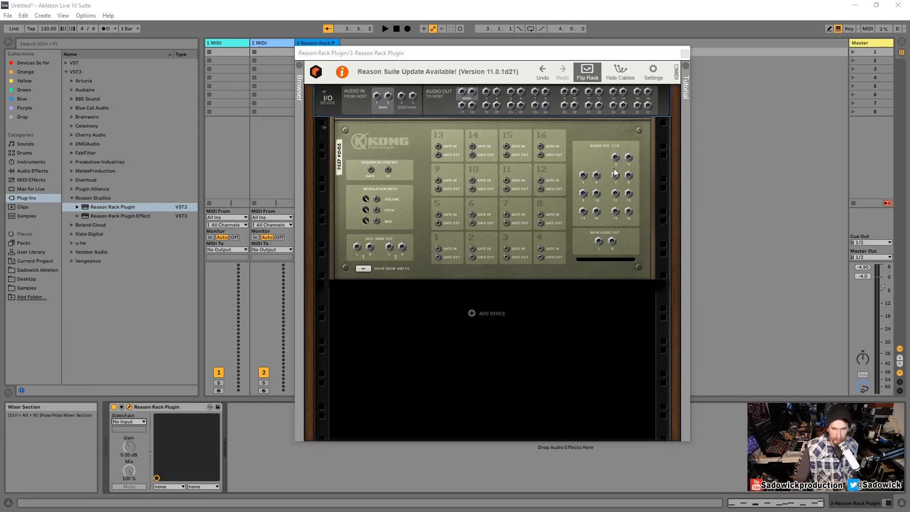
{"action": "left_click_drag", "start_coordinate": [598, 241], "coordinate": [462, 91]}
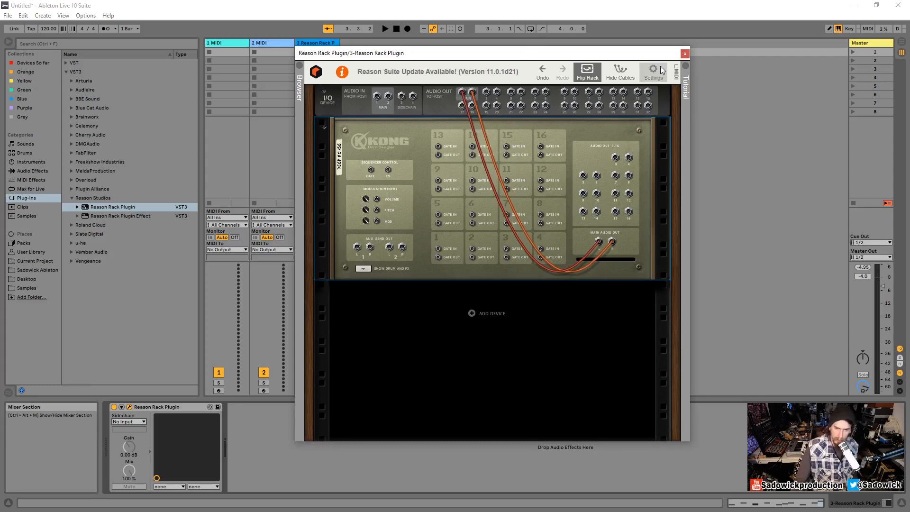
Flip the rack back to its front and add a Pulveriser Demolition effect below Kong.
{"action": "left_click_drag", "start_coordinate": [575, 57], "coordinate": [613, 53]}
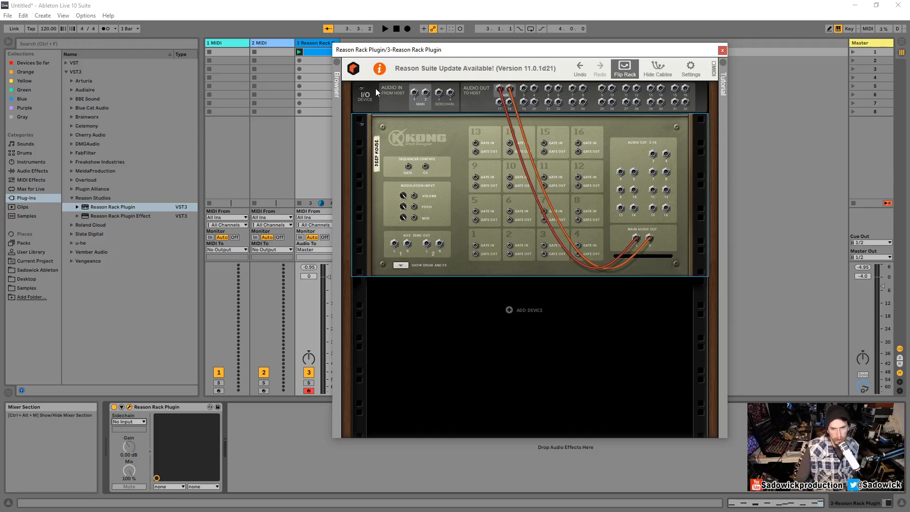
{"action": "left_click", "coordinate": [623, 68]}
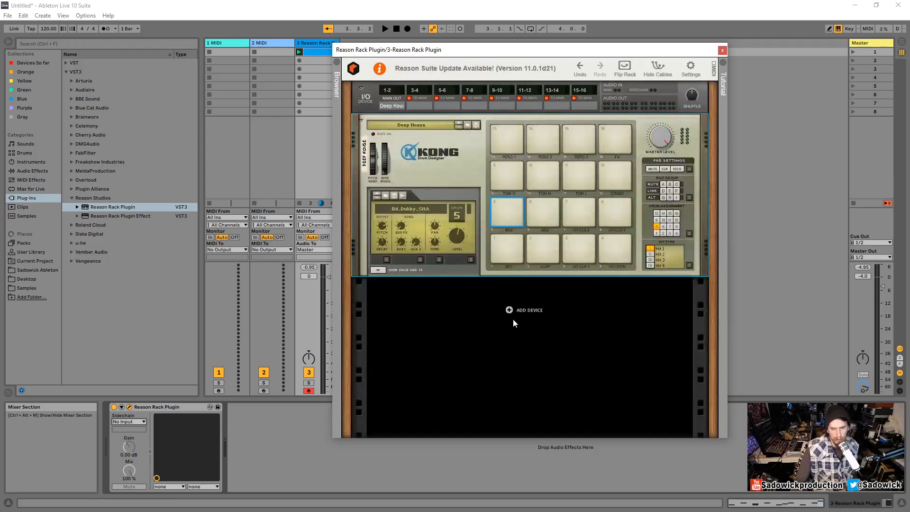
{"action": "right_click", "coordinate": [527, 313]}
{"action": "mouse_move", "coordinate": [597, 391]}
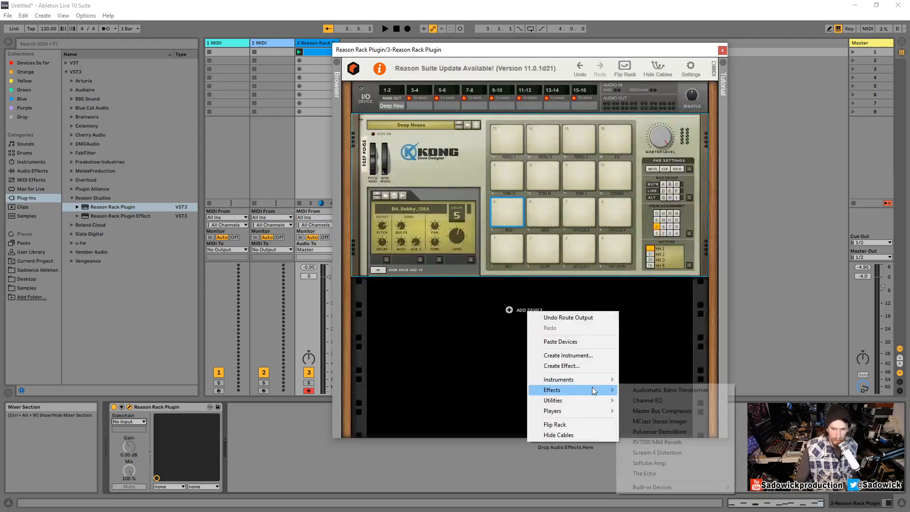
{"action": "left_click", "coordinate": [693, 432]}
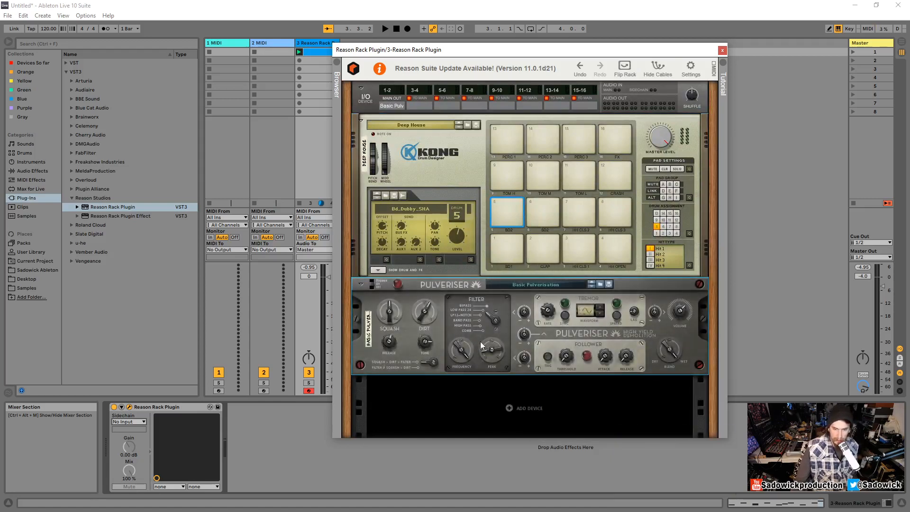
Inspect the rear cabling between Kong, the Pulveriser and the I/O device, and return to the rack's front.
{"action": "left_click", "coordinate": [624, 73]}
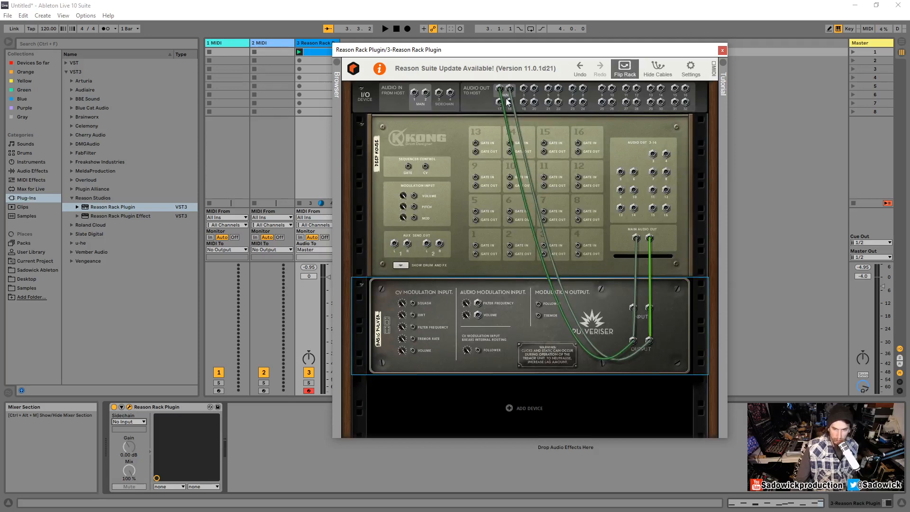
{"action": "left_click", "coordinate": [630, 72]}
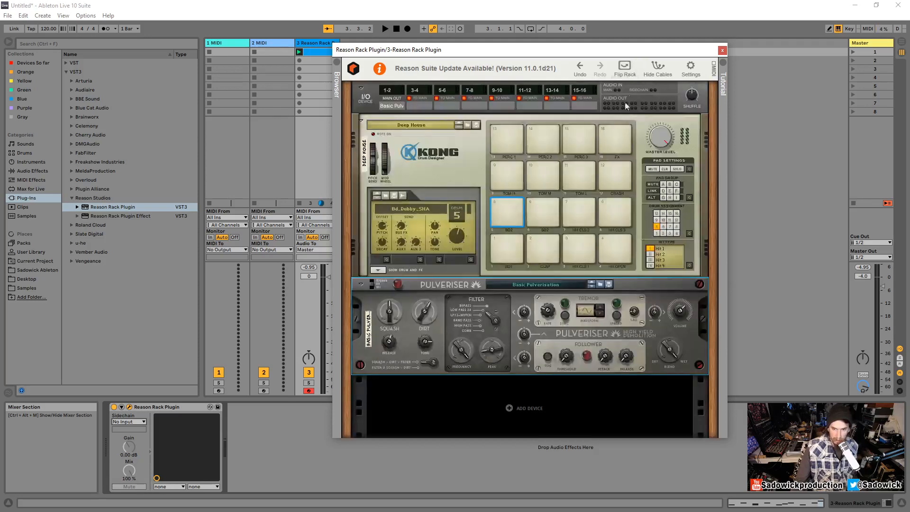
{"action": "left_click_drag", "start_coordinate": [588, 53], "coordinate": [627, 52]}
Play the drum beat while adjusting the Pulveriser's knobs, leaving Dirt at 35%, and stop playback.
{"action": "key", "text": "space"}
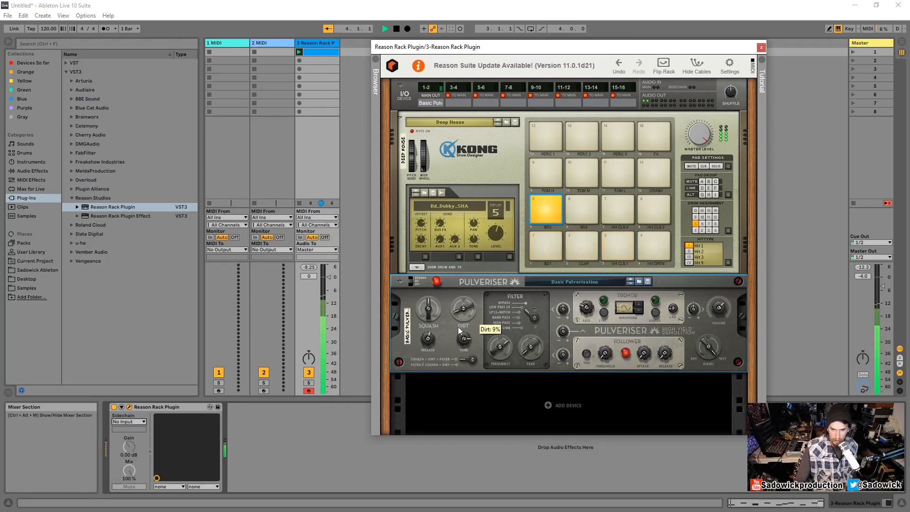
{"action": "left_click_drag", "start_coordinate": [427, 328], "coordinate": [466, 307]}
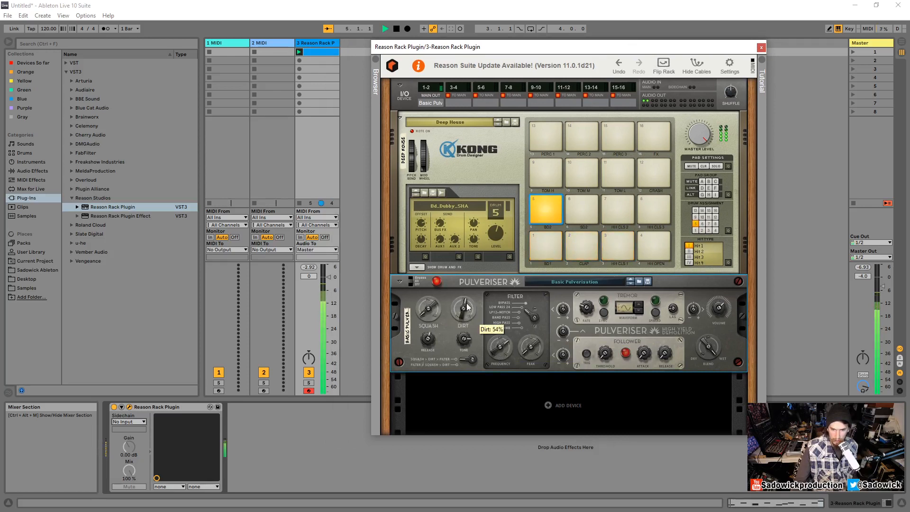
{"action": "left_click_drag", "start_coordinate": [464, 339], "coordinate": [465, 356]}
{"action": "left_click_drag", "start_coordinate": [462, 314], "coordinate": [463, 320]}
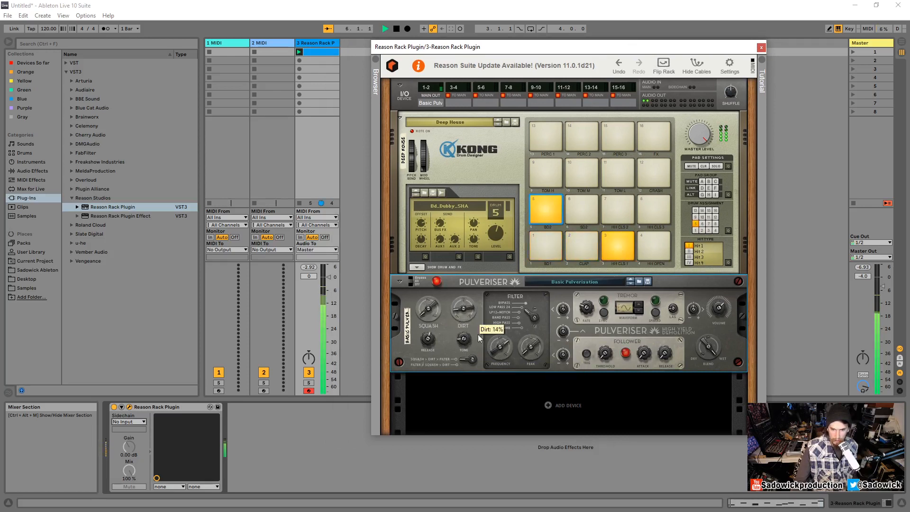
{"action": "mouse_move", "coordinate": [500, 346]}
{"action": "left_mouse_down"}
{"action": "mouse_move", "coordinate": [499, 366]}
{"action": "mouse_move", "coordinate": [499, 337]}
{"action": "left_mouse_up"}
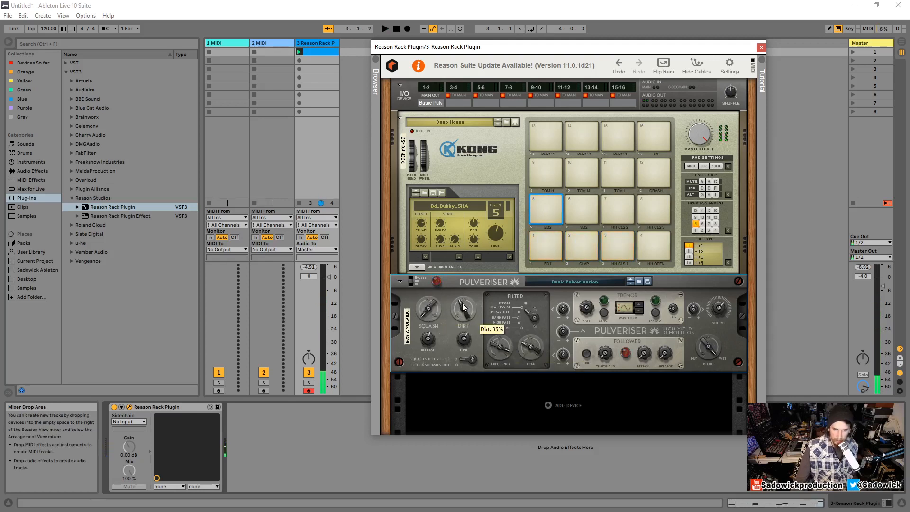
{"action": "key", "text": "space"}
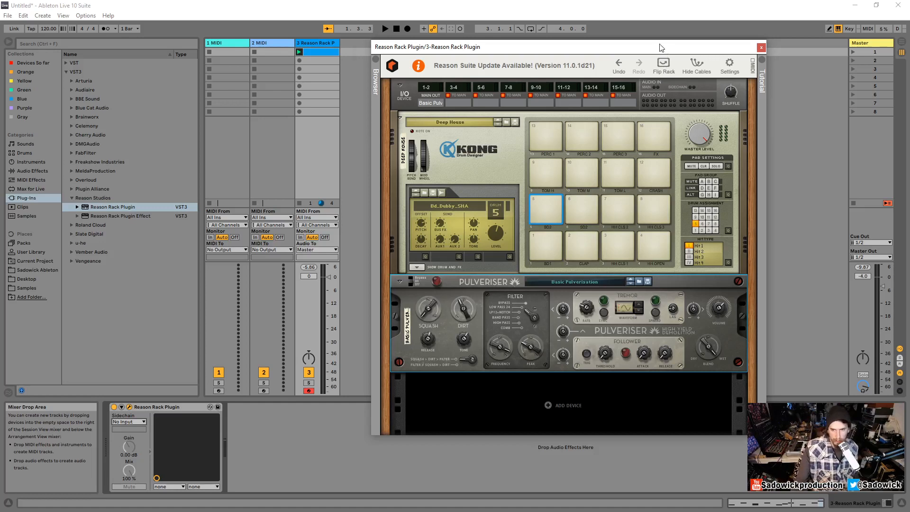
Flip the rack to its rear and disconnect the Pulveriser's cables to the I/O device and to Kong's main outputs.
{"action": "left_click_drag", "start_coordinate": [661, 46], "coordinate": [633, 36]}
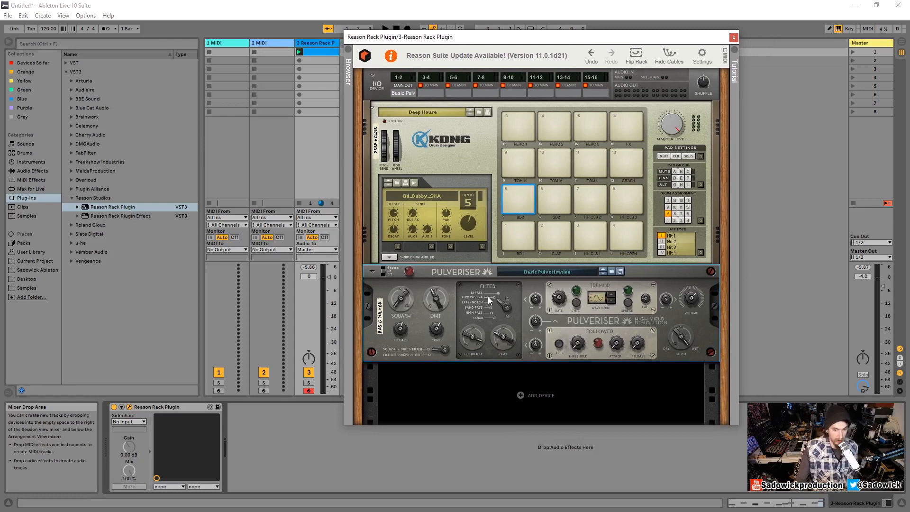
{"action": "left_click_drag", "start_coordinate": [413, 37], "coordinate": [383, 36]}
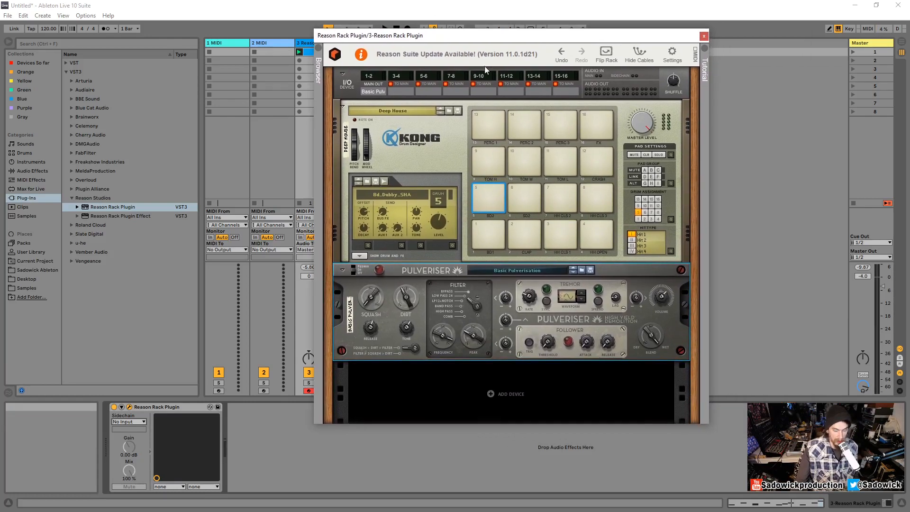
{"action": "left_click", "coordinate": [606, 54]}
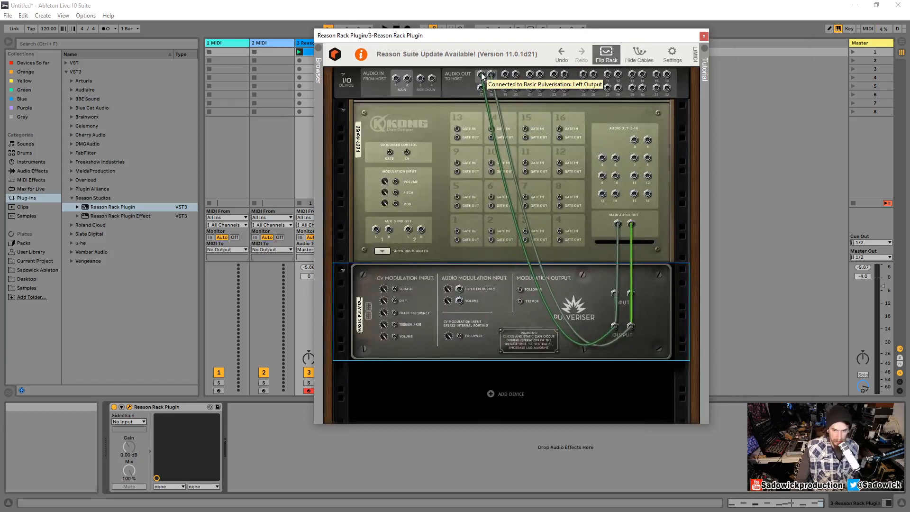
{"action": "left_click_drag", "start_coordinate": [482, 76], "coordinate": [463, 96]}
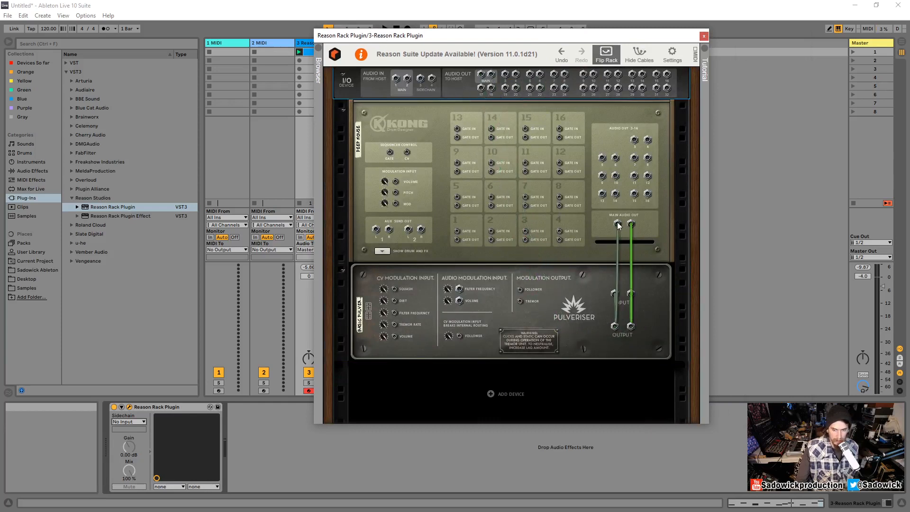
{"action": "left_click_drag", "start_coordinate": [617, 222], "coordinate": [629, 266]}
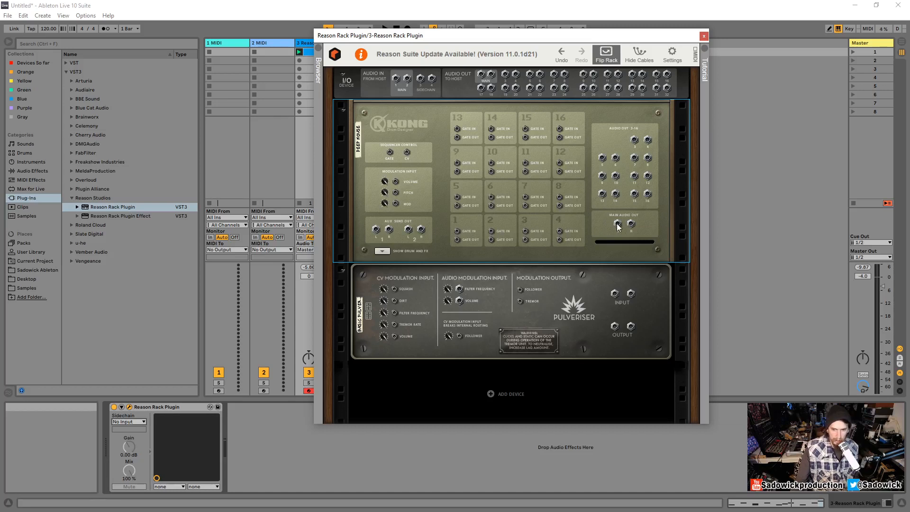
Try cabling Kong's main output to the Pulveriser's inputs, first as a stereo pair and as left to right only, and disconnect it.
{"action": "left_click_drag", "start_coordinate": [618, 224], "coordinate": [618, 298]}
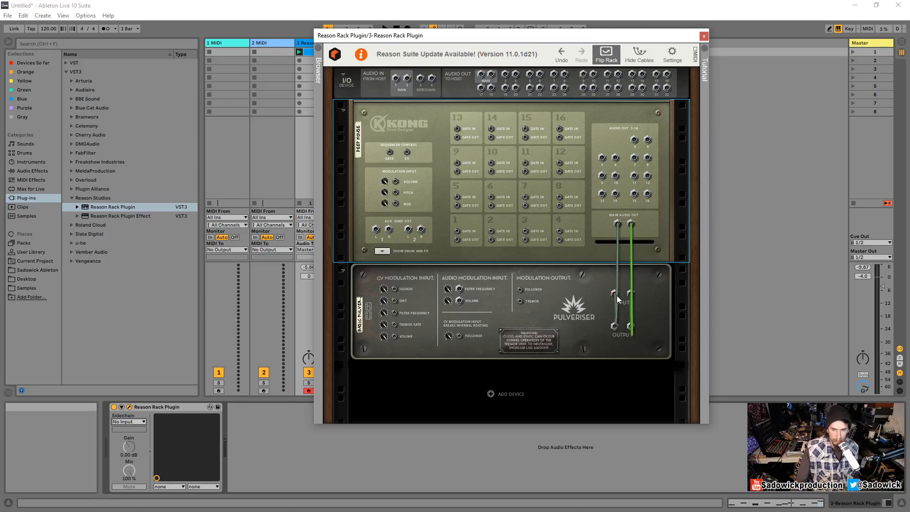
{"action": "left_click_drag", "start_coordinate": [618, 225], "coordinate": [635, 298]}
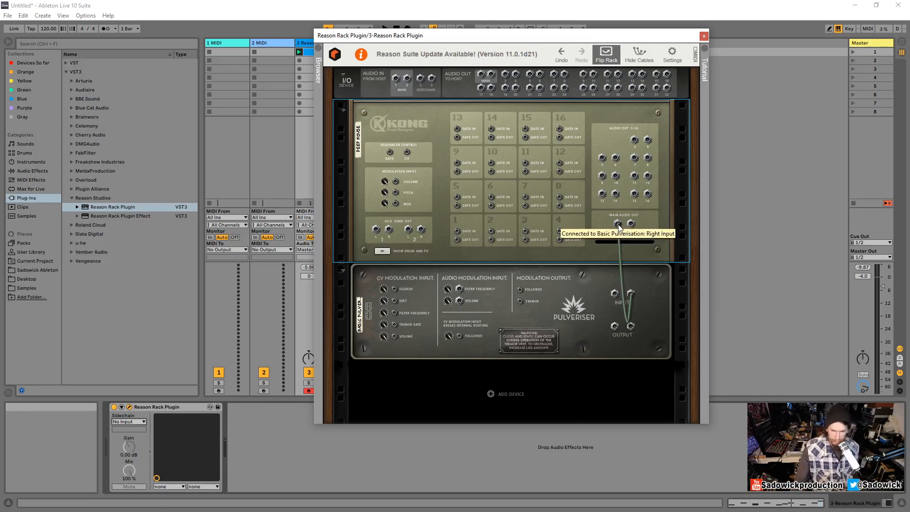
{"action": "left_click_drag", "start_coordinate": [619, 224], "coordinate": [619, 265]}
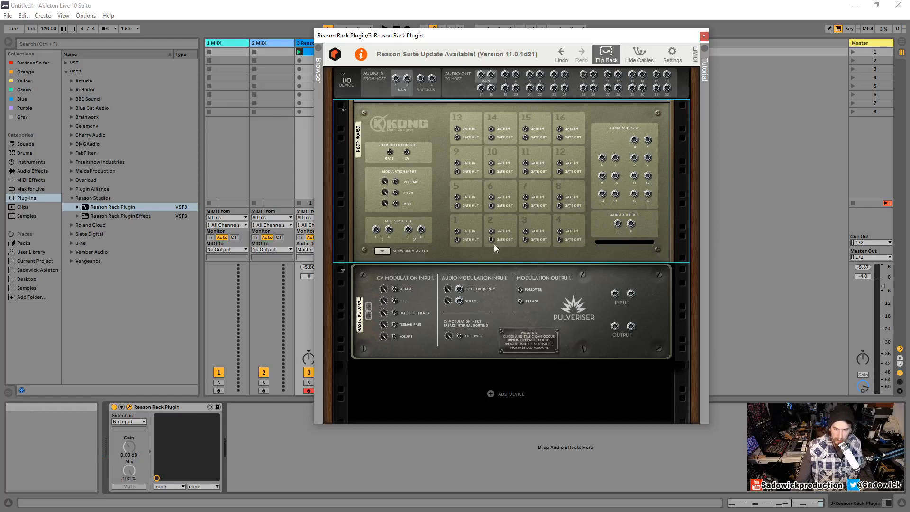
Flip the rack to its front and add an Audiomatic Retro Transformer effect below the Pulveriser.
{"action": "left_click", "coordinate": [606, 53]}
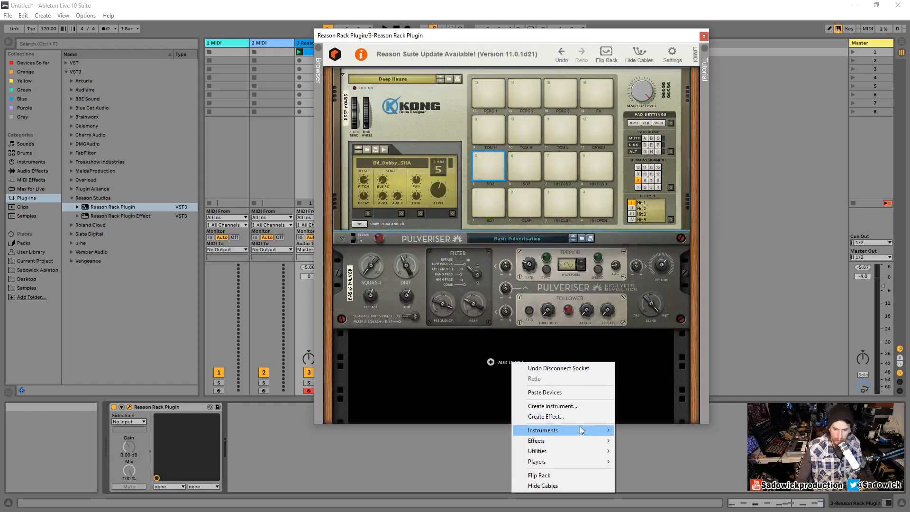
{"action": "mouse_move", "coordinate": [579, 440]}
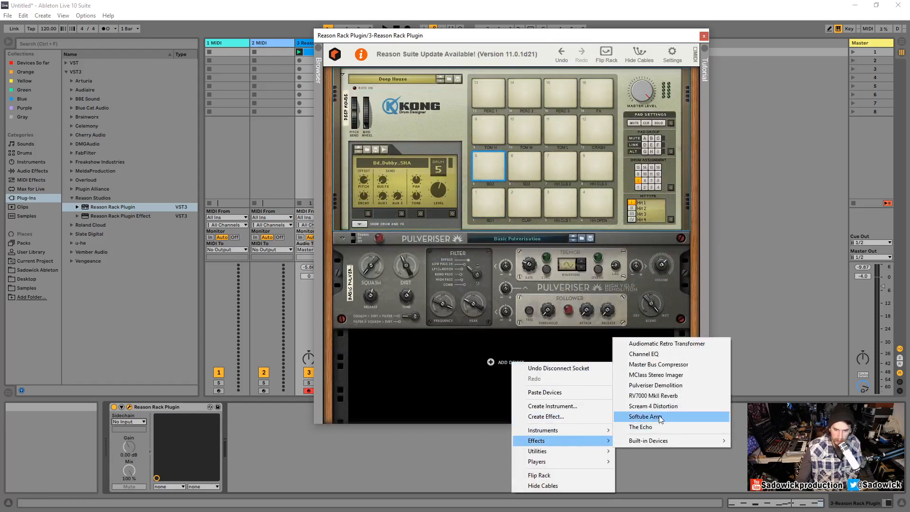
{"action": "left_click", "coordinate": [674, 345]}
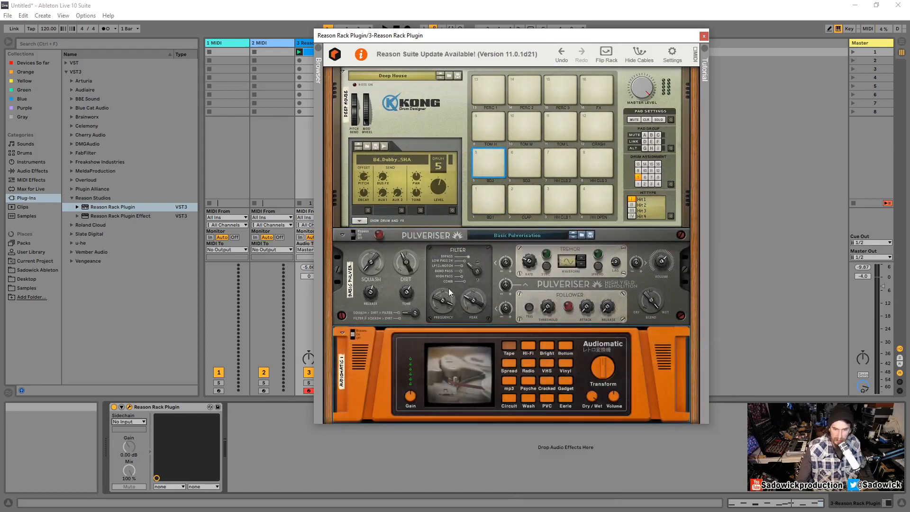
Flip the rack to its rear and disconnect all audio cables between the Pulveriser and the Audiomatic.
{"action": "left_click", "coordinate": [607, 54]}
{"action": "scroll", "coordinate": [594, 296], "scroll_direction": "down", "scroll_amount": 3}
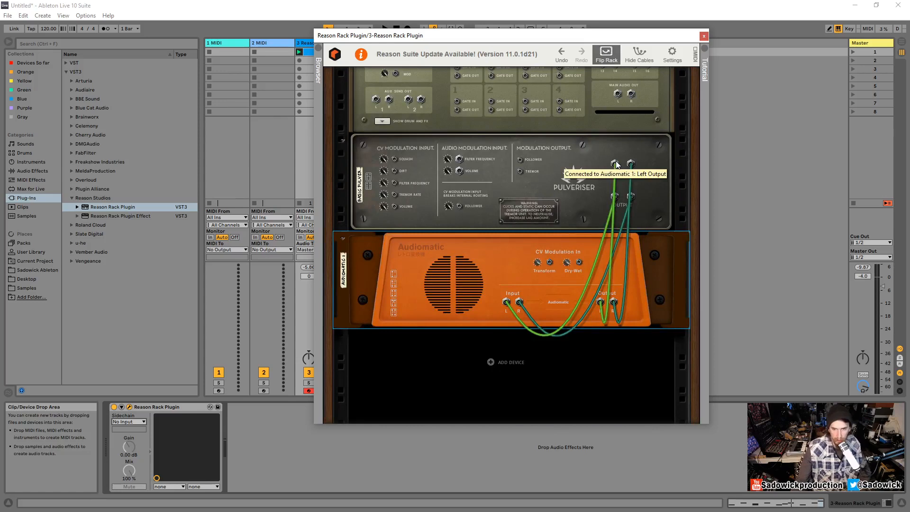
{"action": "left_click_drag", "start_coordinate": [615, 165], "coordinate": [614, 240]}
{"action": "left_click_drag", "start_coordinate": [615, 196], "coordinate": [732, 259]}
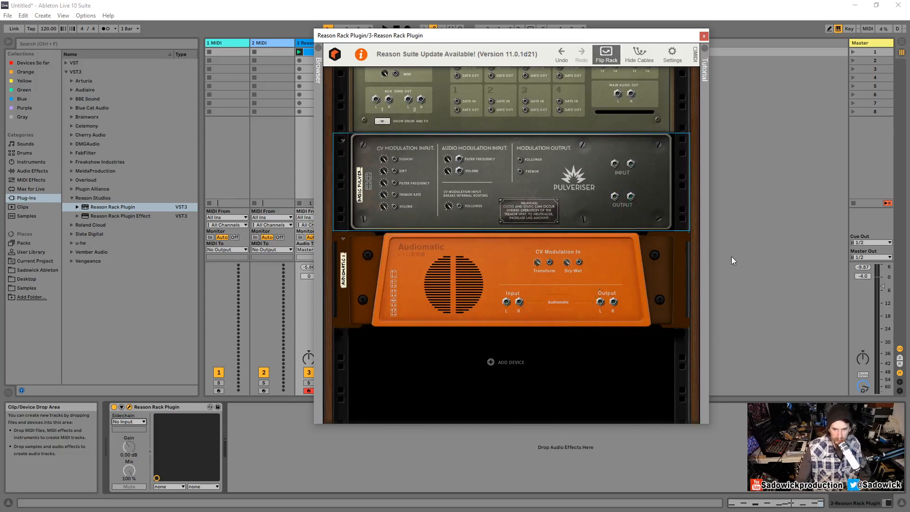
Add a Spider Audio Merger & Splitter and move it between Kong and the Pulveriser.
{"action": "scroll", "coordinate": [642, 263], "scroll_direction": "up", "scroll_amount": 2}
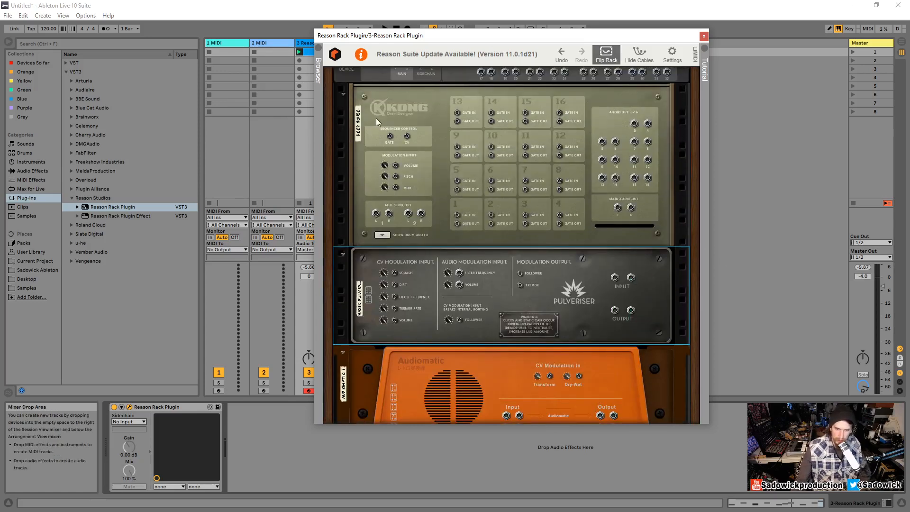
{"action": "left_click", "coordinate": [364, 183]}
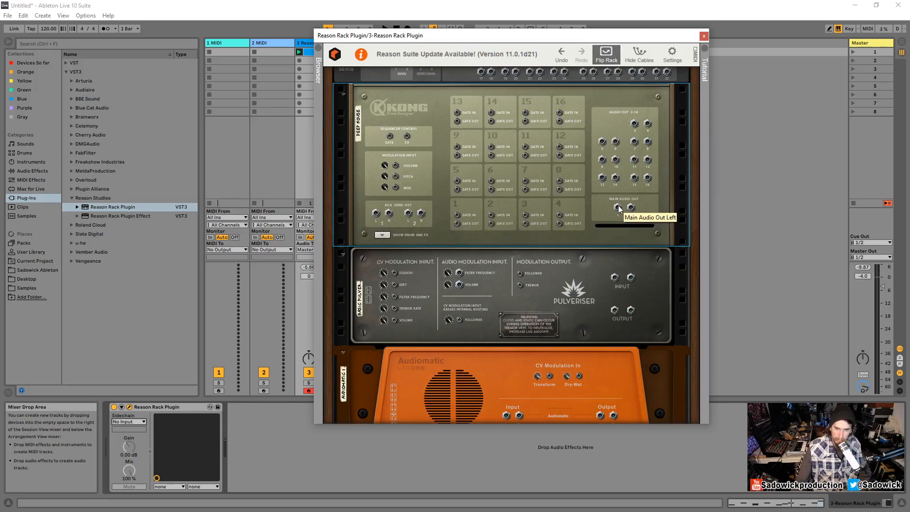
{"action": "scroll", "coordinate": [618, 206], "scroll_direction": "down", "scroll_amount": 3}
{"action": "right_click", "coordinate": [511, 365]}
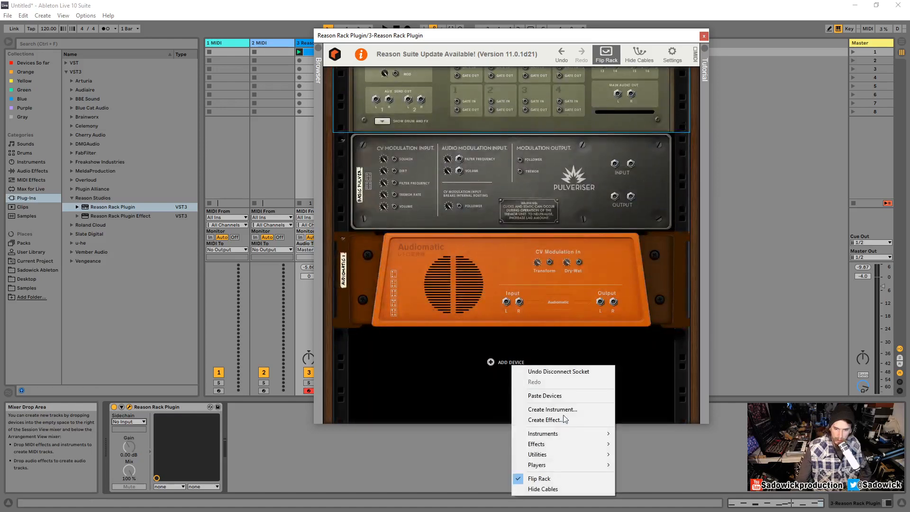
{"action": "mouse_move", "coordinate": [574, 457]}
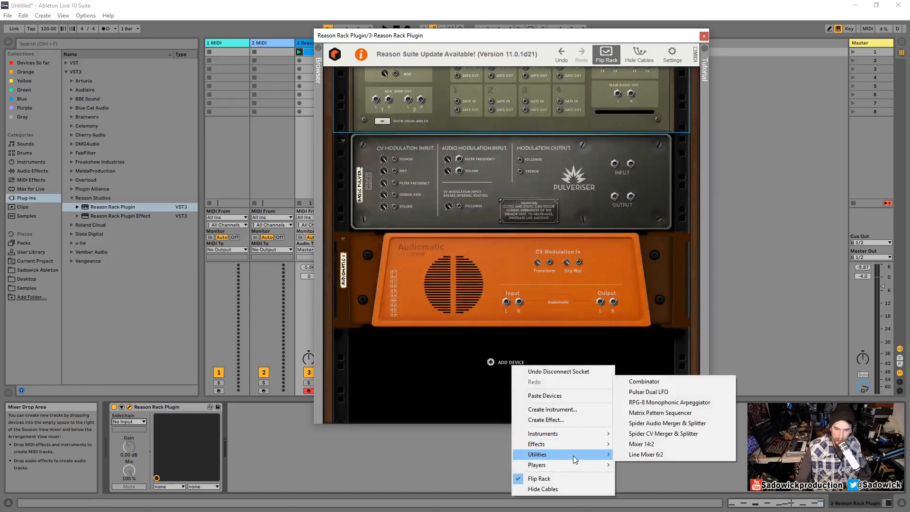
{"action": "left_click", "coordinate": [677, 424]}
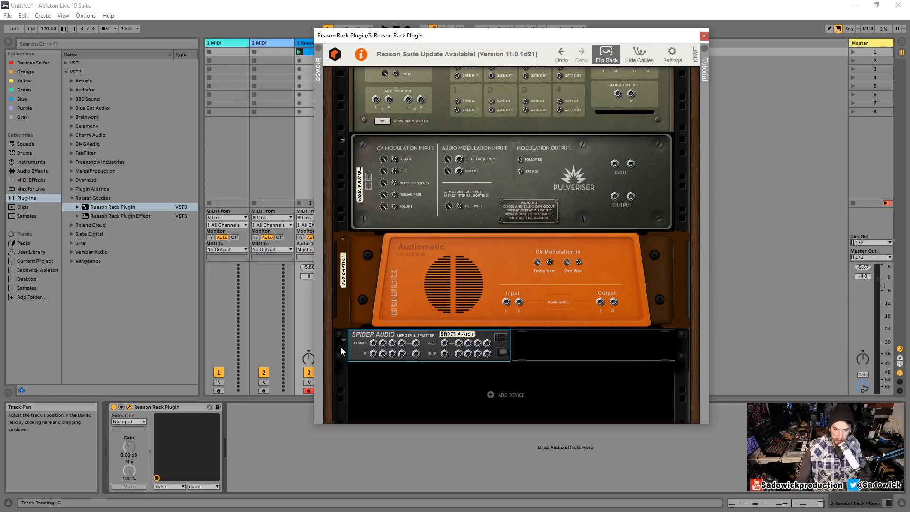
{"action": "left_click_drag", "start_coordinate": [341, 349], "coordinate": [369, 147]}
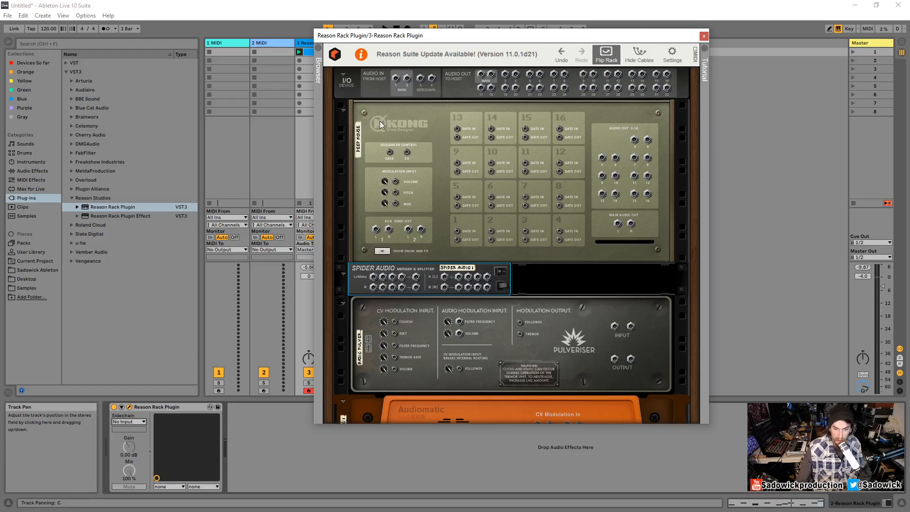
Cable Kong's stereo main audio outputs to the Spider Audio's splitter inputs.
{"action": "left_click_drag", "start_coordinate": [619, 226], "coordinate": [449, 284]}
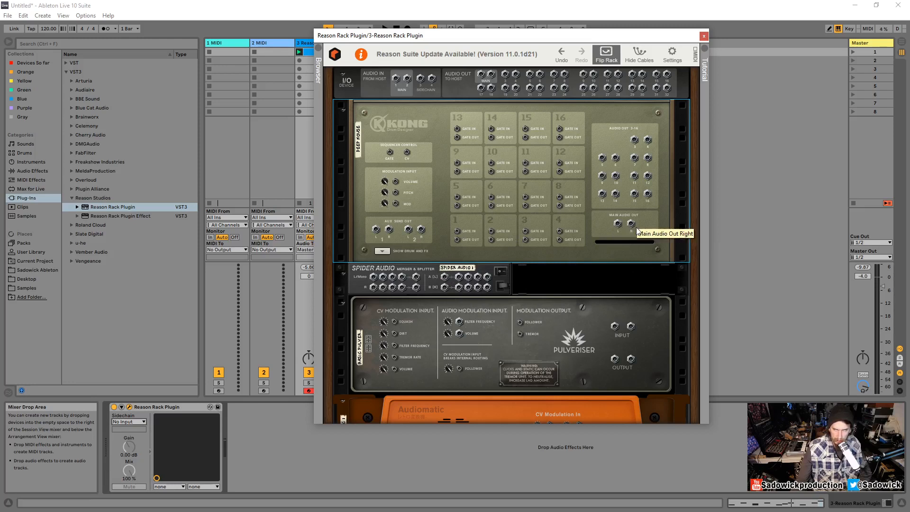
{"action": "left_click_drag", "start_coordinate": [619, 226], "coordinate": [445, 277]}
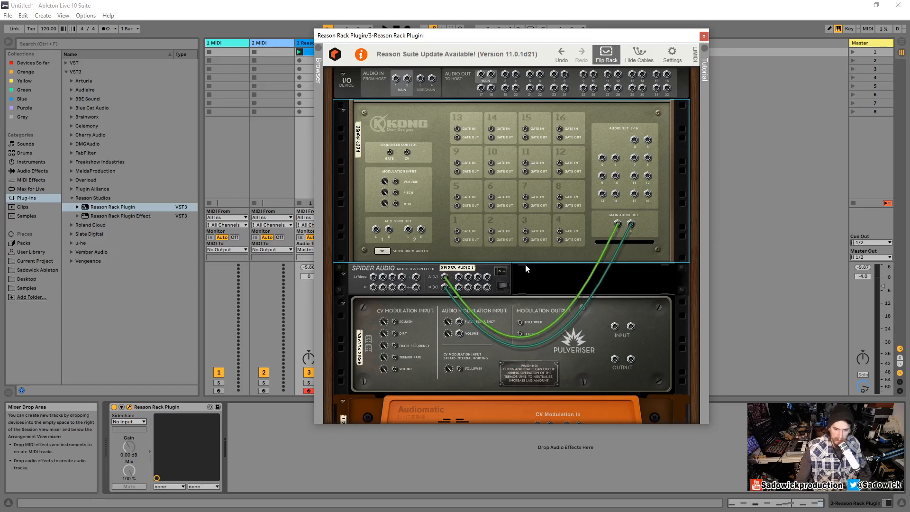
Cable the first Spider Audio split output pair to the Pulveriser's inputs and the second pair to the Audiomatic's inputs.
{"action": "scroll", "coordinate": [539, 281], "scroll_direction": "down", "scroll_amount": 3}
{"action": "left_click_drag", "start_coordinate": [458, 191], "coordinate": [616, 240]}
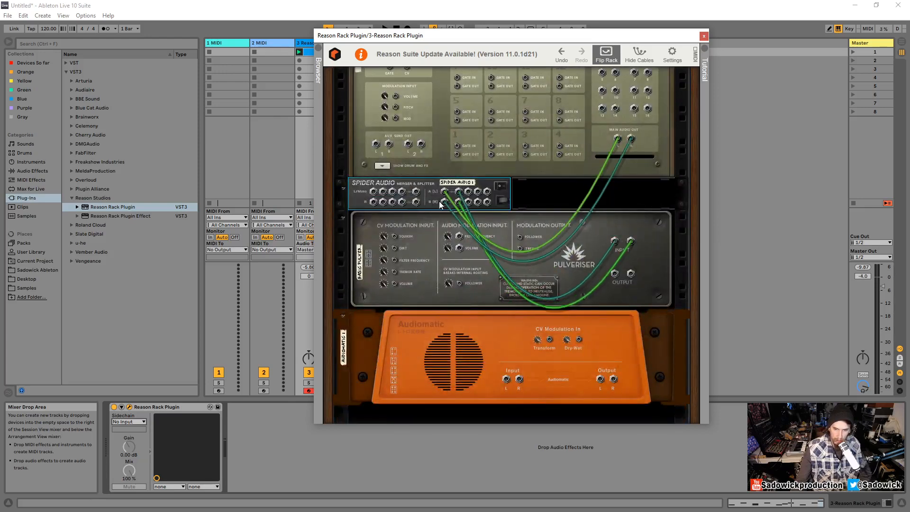
{"action": "left_click_drag", "start_coordinate": [467, 193], "coordinate": [505, 380]}
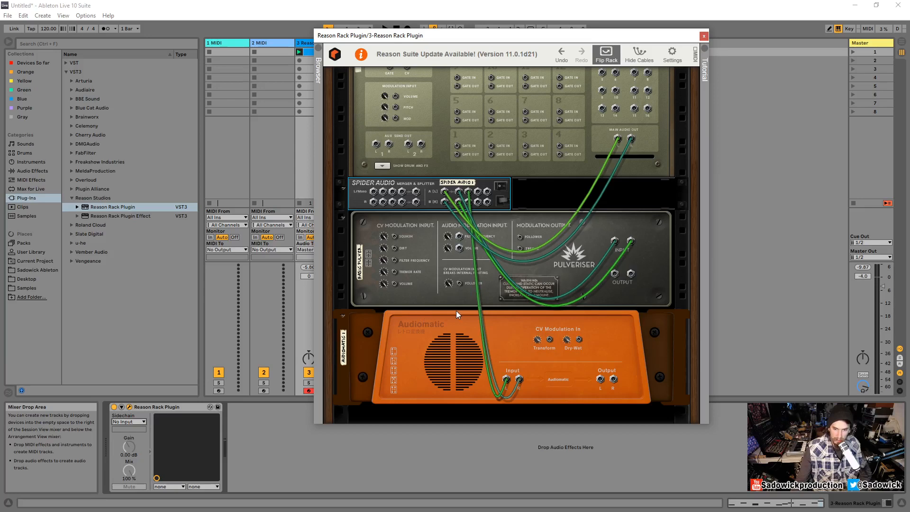
{"action": "scroll", "coordinate": [456, 311], "scroll_direction": "down", "scroll_amount": 3}
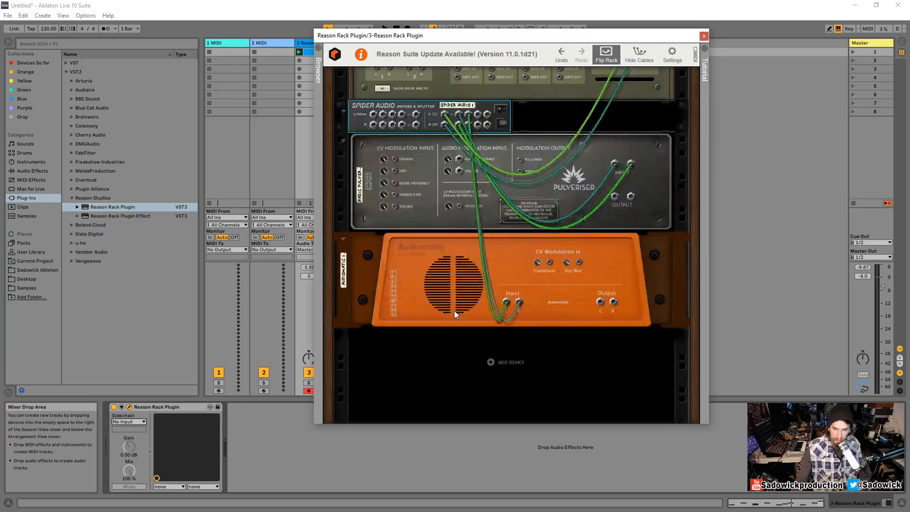
Add The Echo effect below the Audiomatic at the end of the rack and collapse the Audiomatic.
{"action": "right_click", "coordinate": [512, 368]}
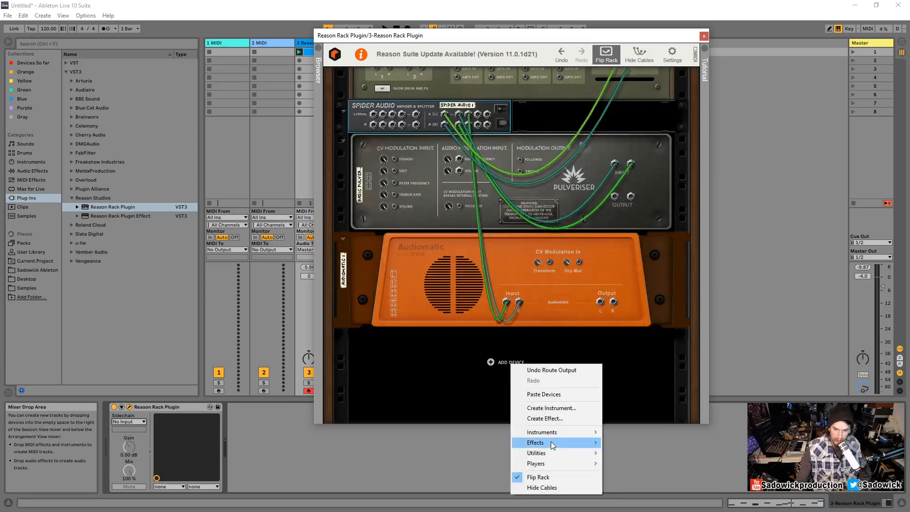
{"action": "mouse_move", "coordinate": [551, 442]}
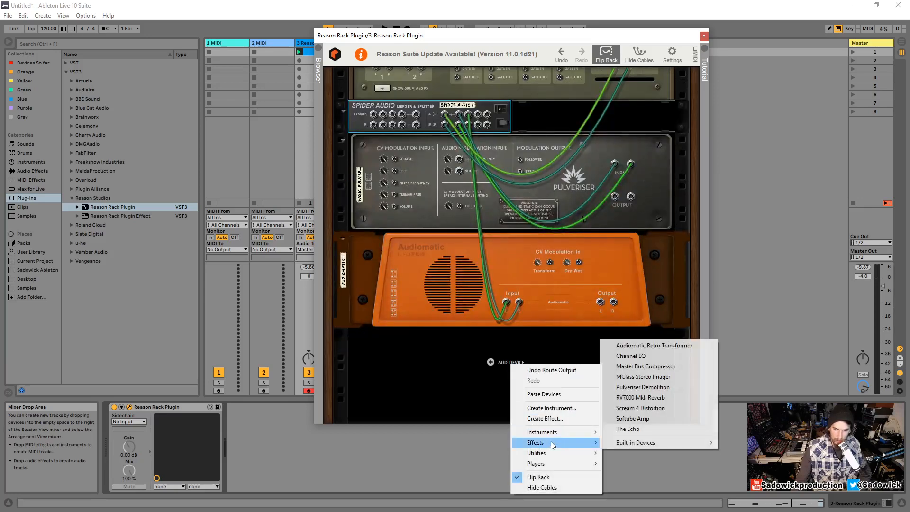
{"action": "left_click", "coordinate": [667, 429]}
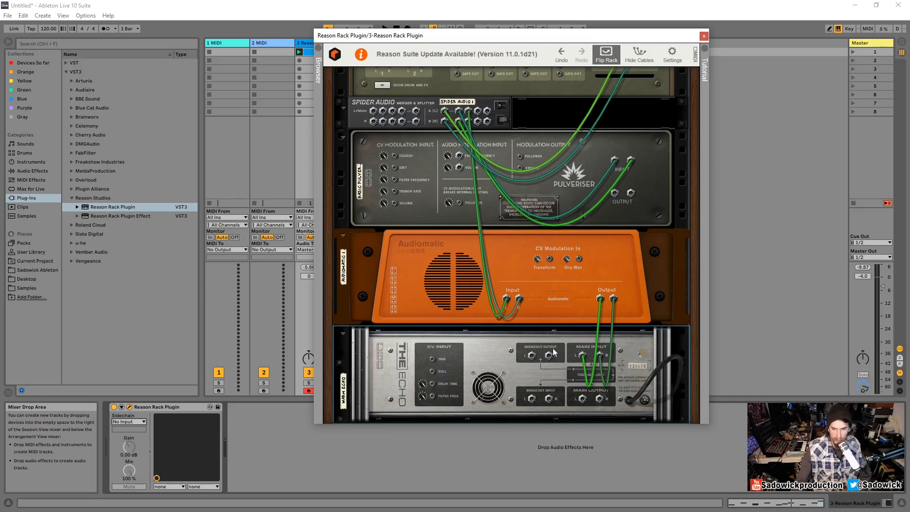
{"action": "left_click", "coordinate": [343, 238]}
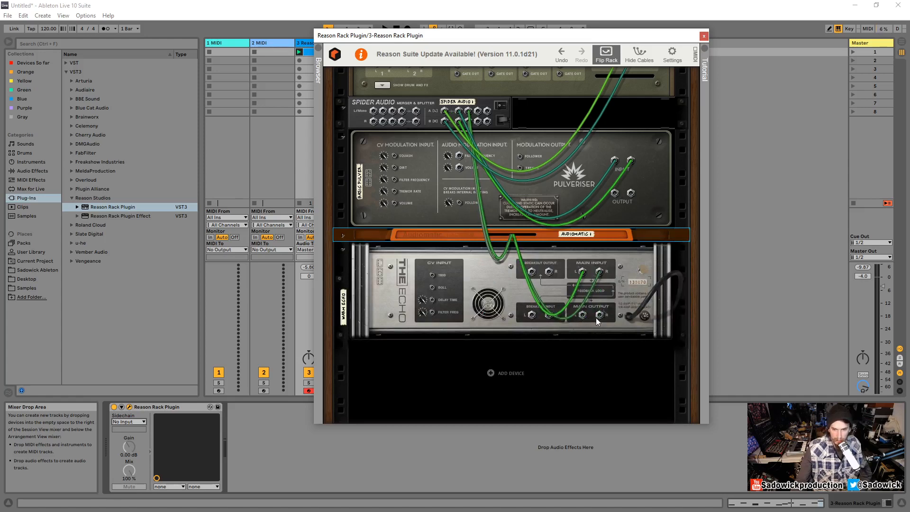
{"action": "left_click", "coordinate": [609, 51]}
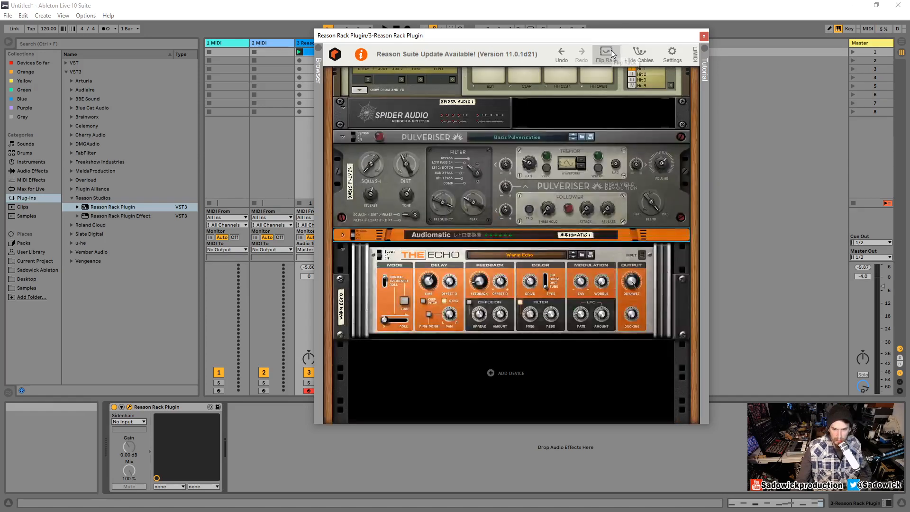
{"action": "left_click", "coordinate": [611, 50]}
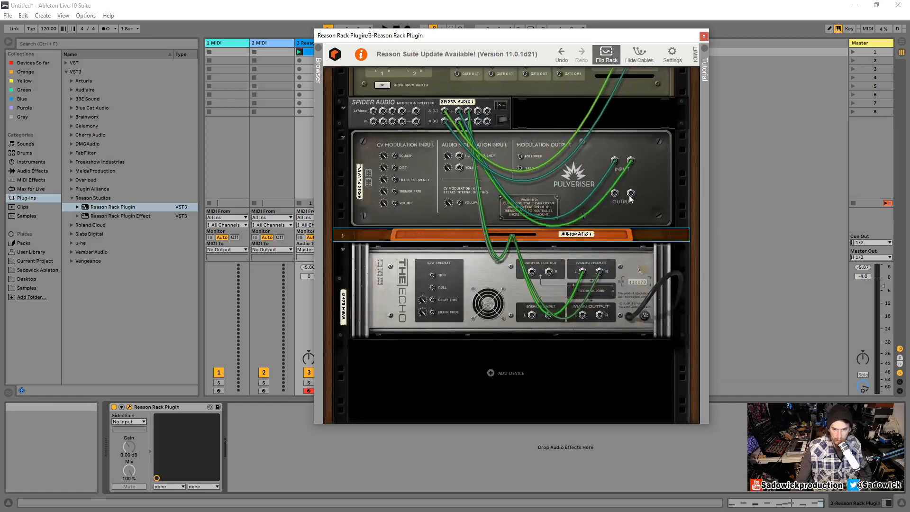
Cable the Spider Audio's third split output pair to host main audio outputs 1 and 2, and play the beat briefly.
{"action": "scroll", "coordinate": [629, 195], "scroll_direction": "up", "scroll_amount": 5}
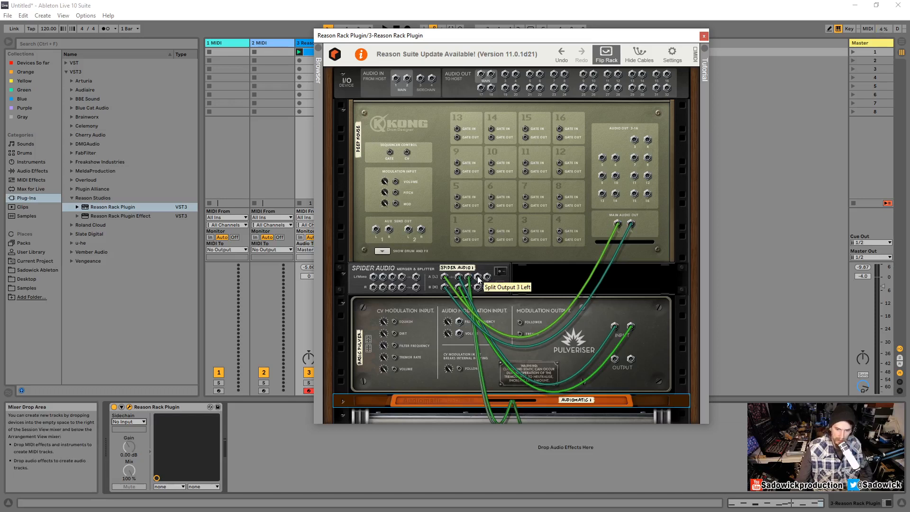
{"action": "left_click_drag", "start_coordinate": [478, 279], "coordinate": [482, 76]}
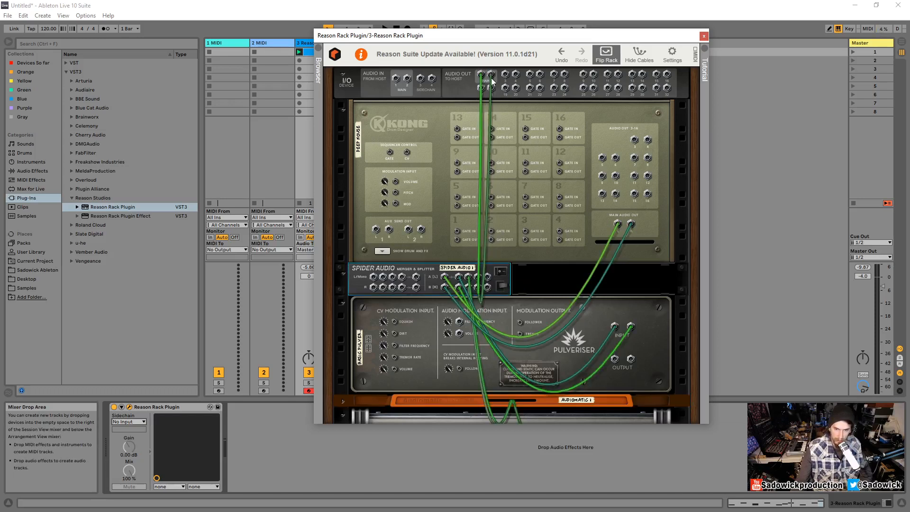
{"action": "left_click_drag", "start_coordinate": [406, 30], "coordinate": [421, 46]}
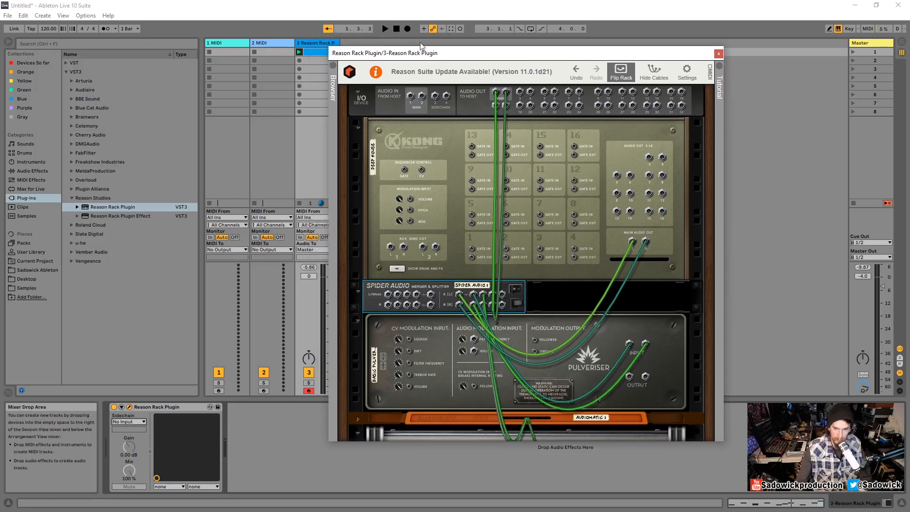
{"action": "left_click", "coordinate": [385, 29]}
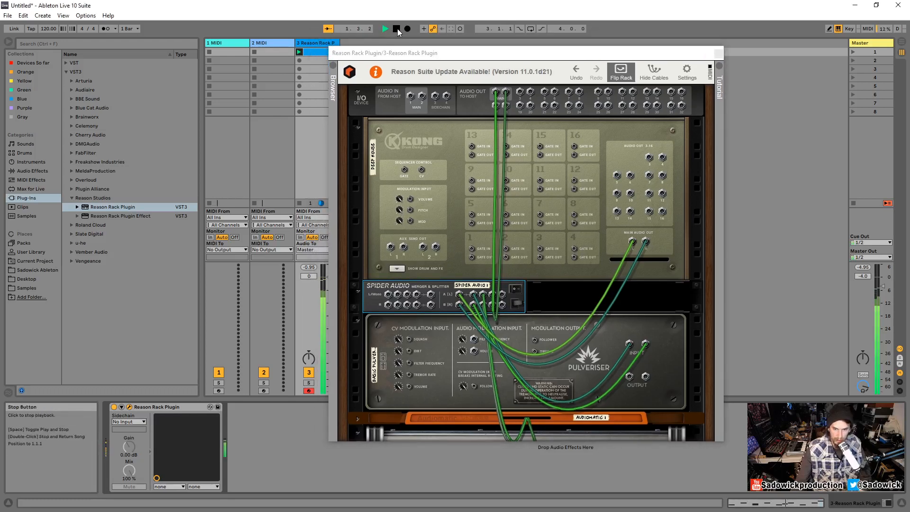
{"action": "left_click", "coordinate": [397, 29]}
Collapse Kong and cable the Pulveriser's stereo outputs to host audio outputs 3 and 4.
{"action": "left_click_drag", "start_coordinate": [575, 57], "coordinate": [524, 42]}
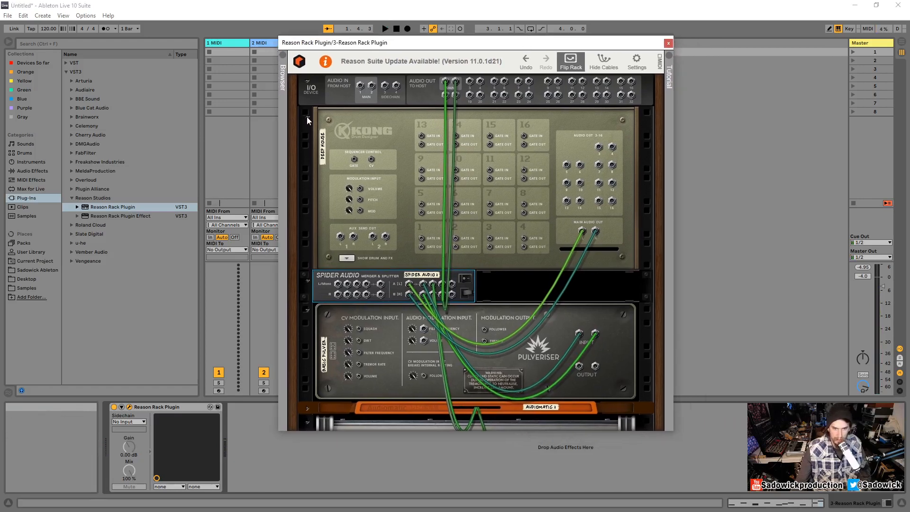
{"action": "left_click", "coordinate": [307, 118]}
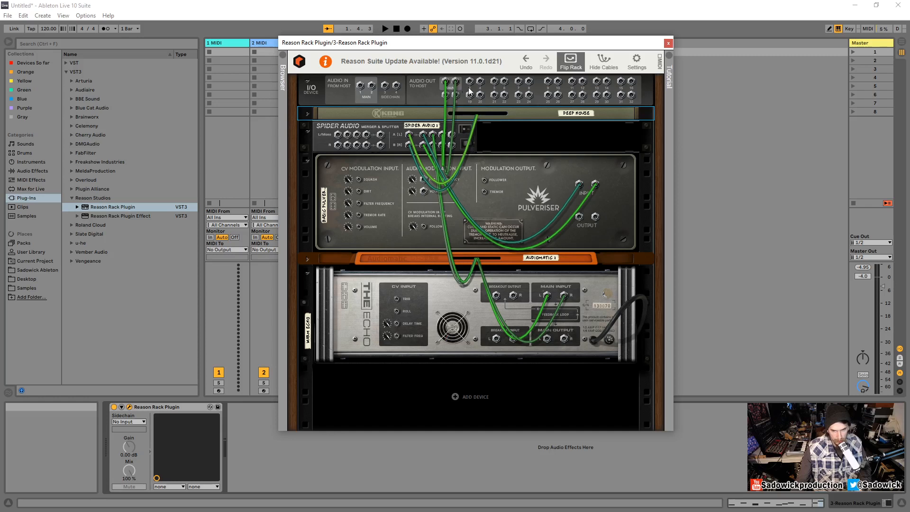
{"action": "left_click_drag", "start_coordinate": [579, 217], "coordinate": [468, 82]}
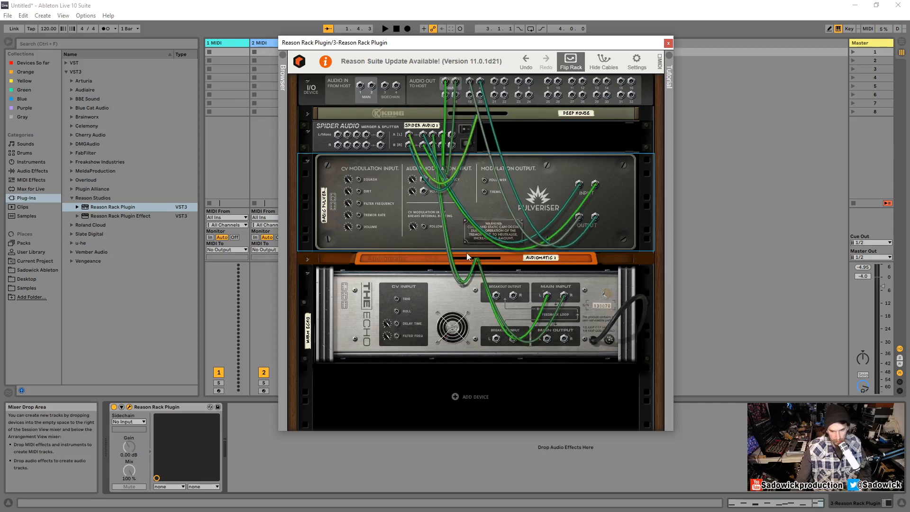
Cable The Echo's stereo main outputs to host audio outputs 5 and 6.
{"action": "left_click", "coordinate": [308, 259]}
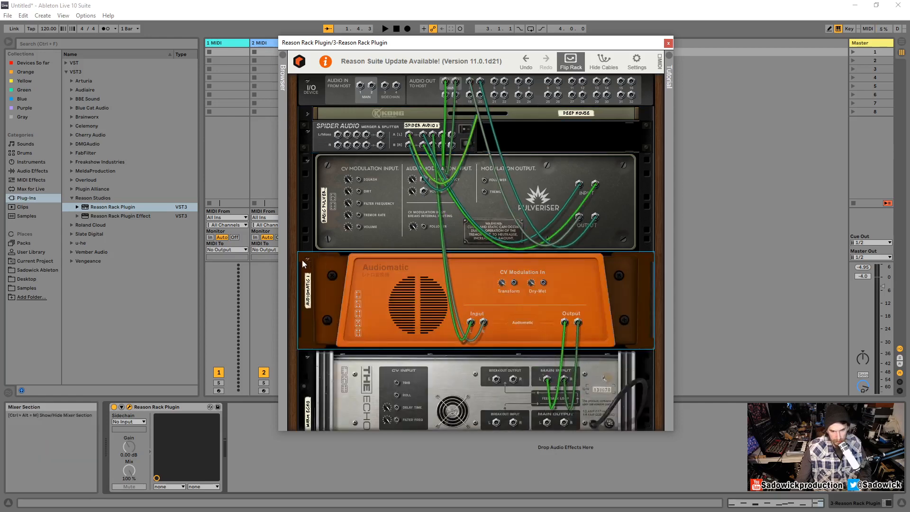
{"action": "left_click", "coordinate": [307, 259]}
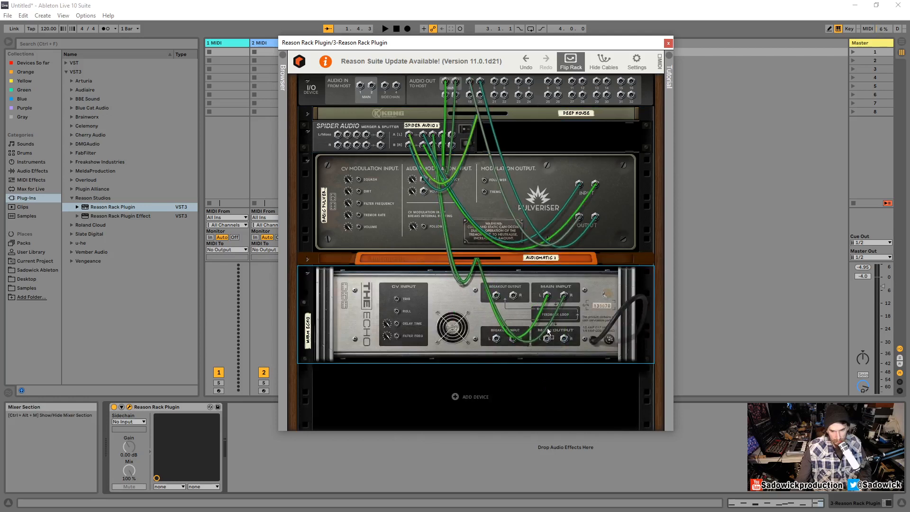
{"action": "left_click_drag", "start_coordinate": [547, 339], "coordinate": [494, 82]}
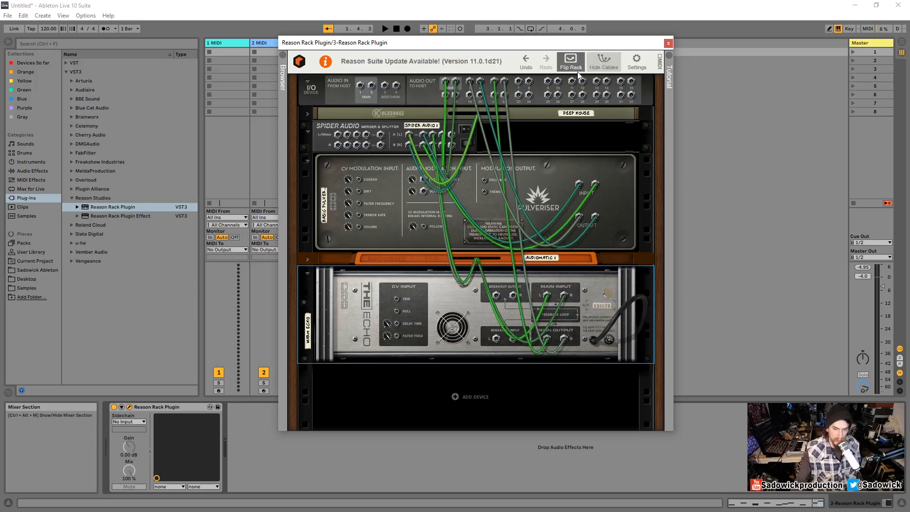
{"action": "left_click_drag", "start_coordinate": [610, 44], "coordinate": [640, 82]}
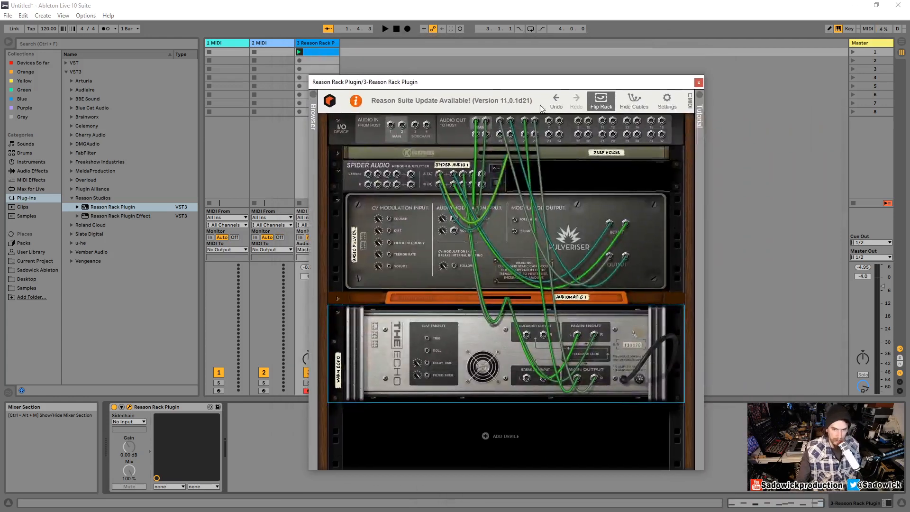
{"action": "left_click_drag", "start_coordinate": [554, 84], "coordinate": [593, 64]}
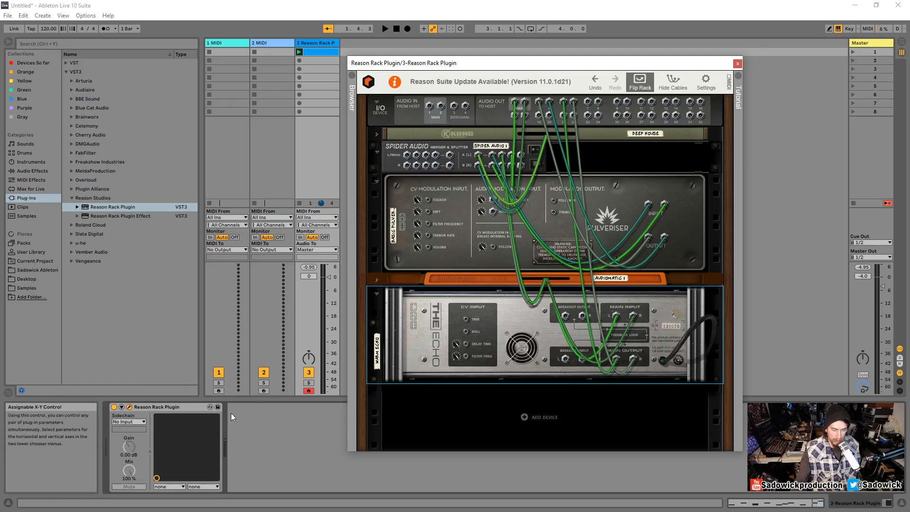
Close the rack window and put the Reason Rack Plugin track into a group.
{"action": "left_click", "coordinate": [738, 63]}
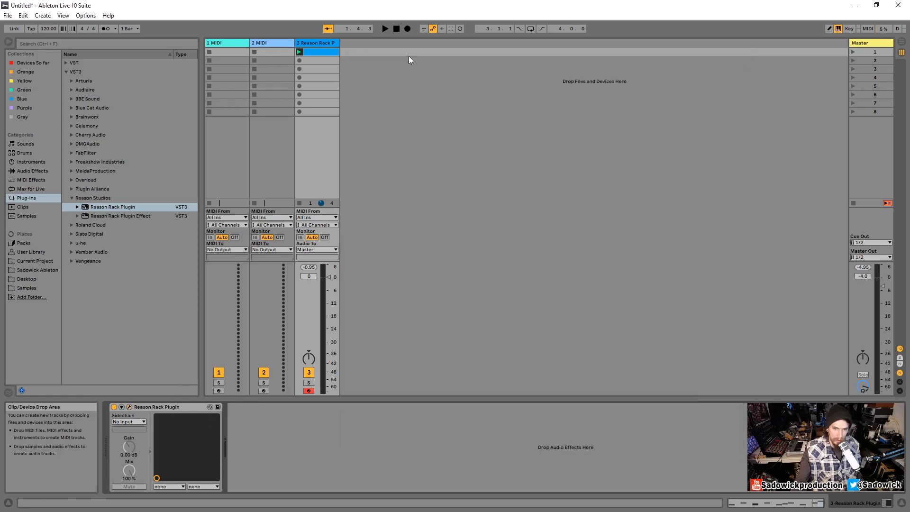
{"action": "right_click", "coordinate": [324, 43]}
{"action": "left_click", "coordinate": [346, 132]}
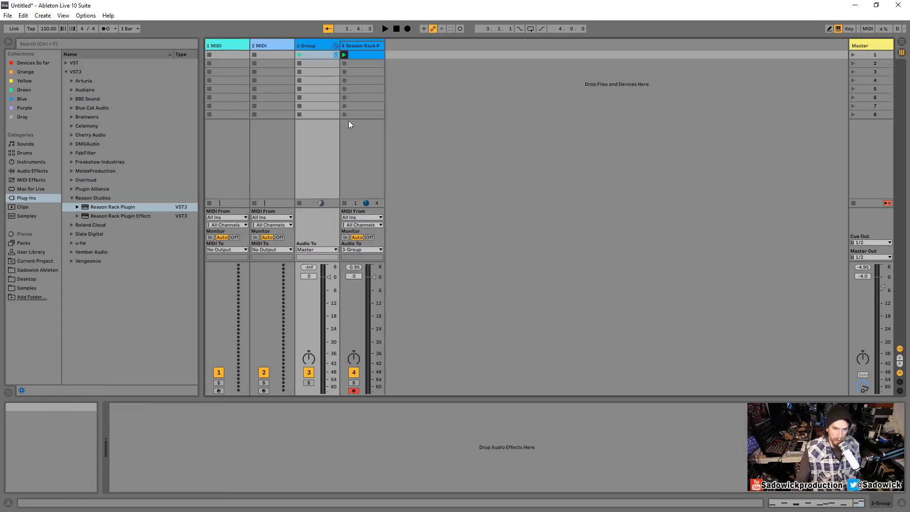
Rename the new group track to "reason".
{"action": "right_click", "coordinate": [320, 43]}
{"action": "left_click", "coordinate": [359, 82]}
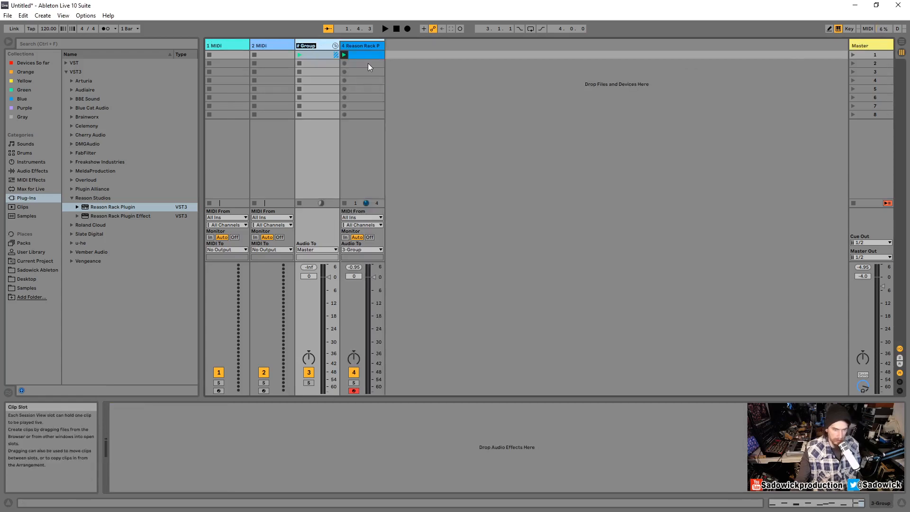
{"action": "type", "text": "reason"}
{"action": "key", "text": "Return"}
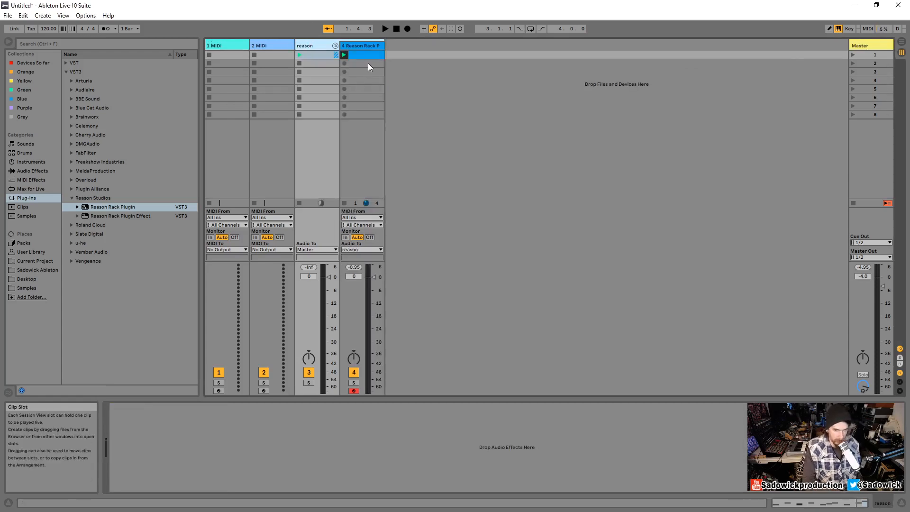
Reopen the Reason Rack Plugin, flip the rack to its front to examine the output assignments, and play the beat briefly.
{"action": "left_click", "coordinate": [369, 47]}
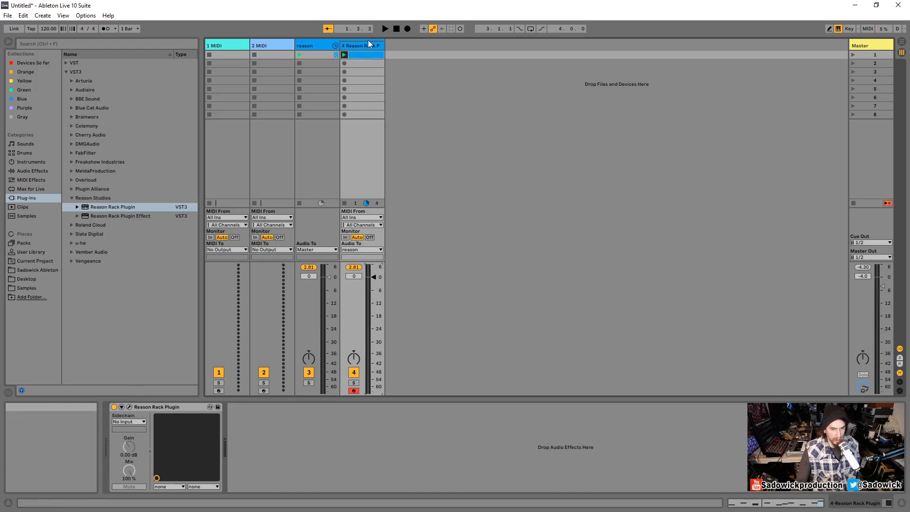
{"action": "left_click", "coordinate": [129, 408]}
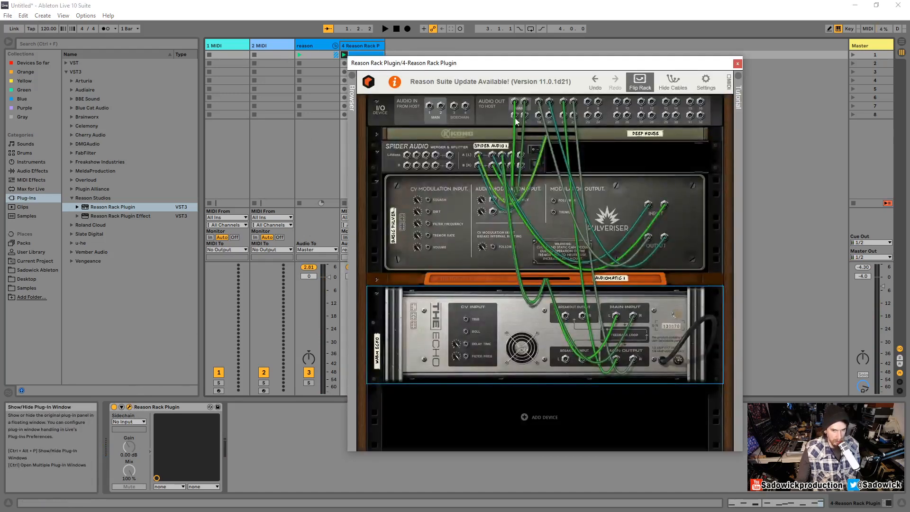
{"action": "left_click", "coordinate": [640, 81]}
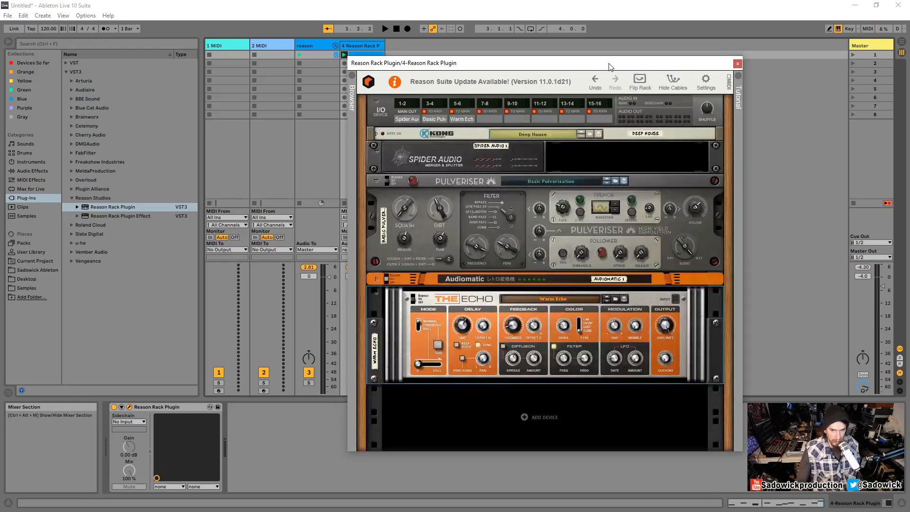
{"action": "left_click_drag", "start_coordinate": [611, 66], "coordinate": [544, 60]}
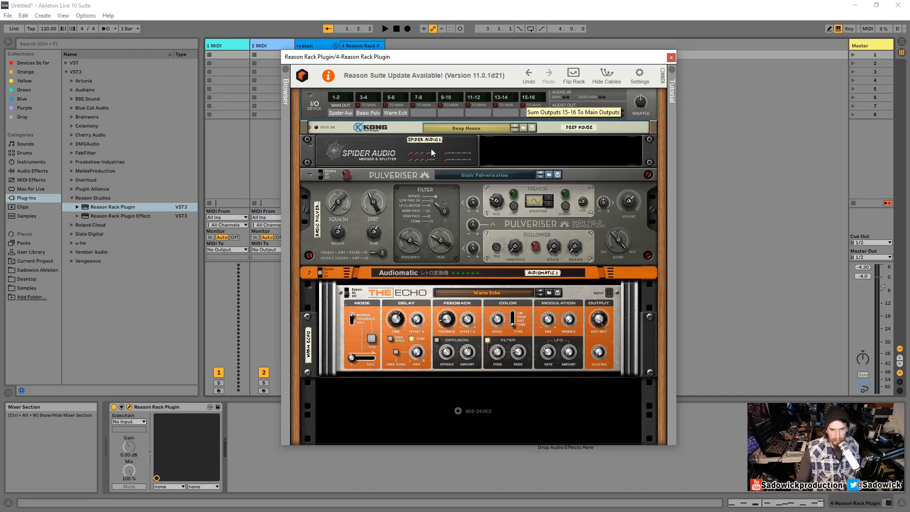
{"action": "left_click_drag", "start_coordinate": [623, 62], "coordinate": [620, 73]}
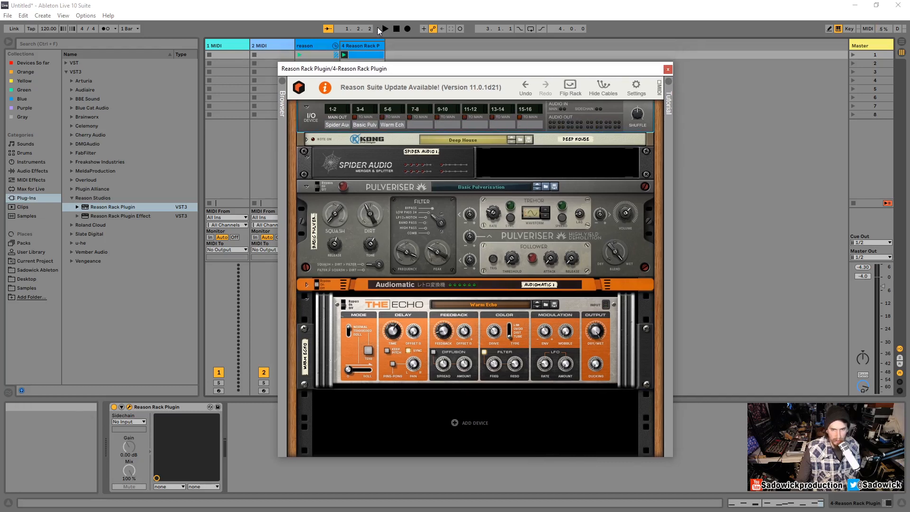
{"action": "left_click", "coordinate": [385, 29]}
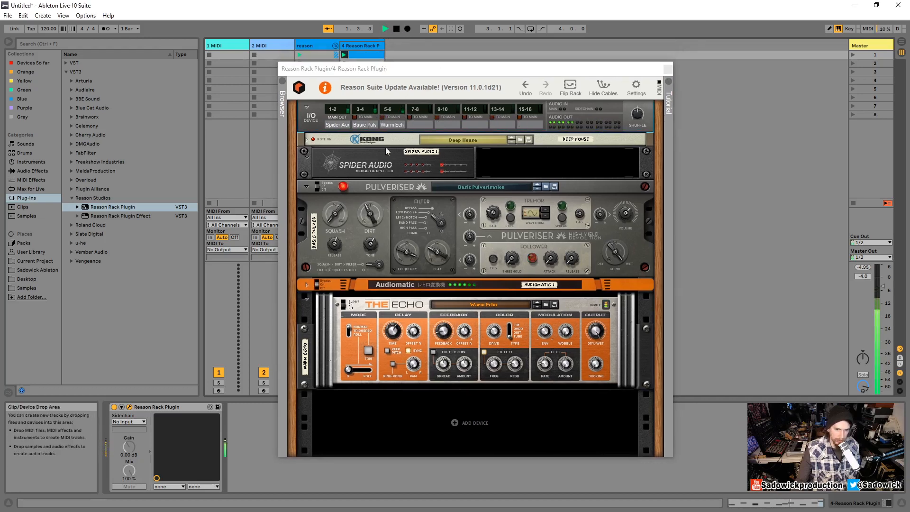
{"action": "left_click", "coordinate": [396, 29]}
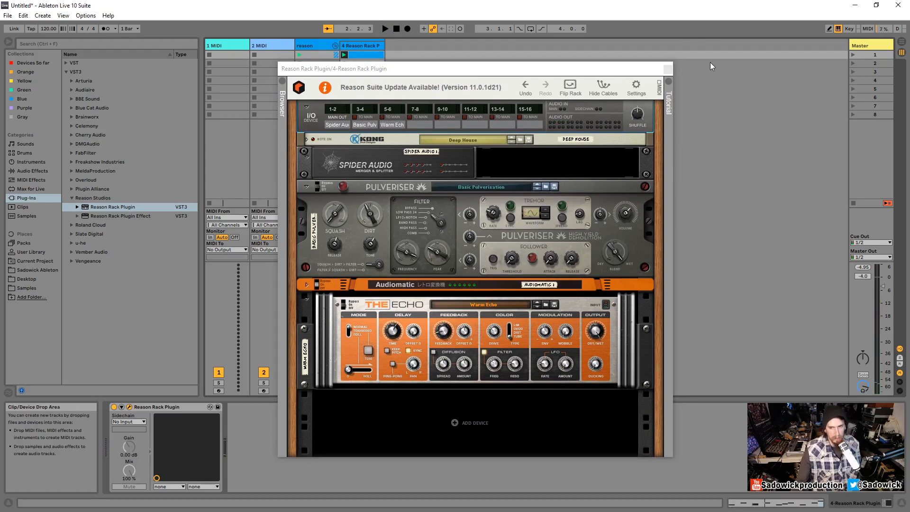
Close the rack window, insert an audio track after the Reason Rack track, and set its audio input source to 4-Reason Rack Plugin.
{"action": "left_click", "coordinate": [669, 70]}
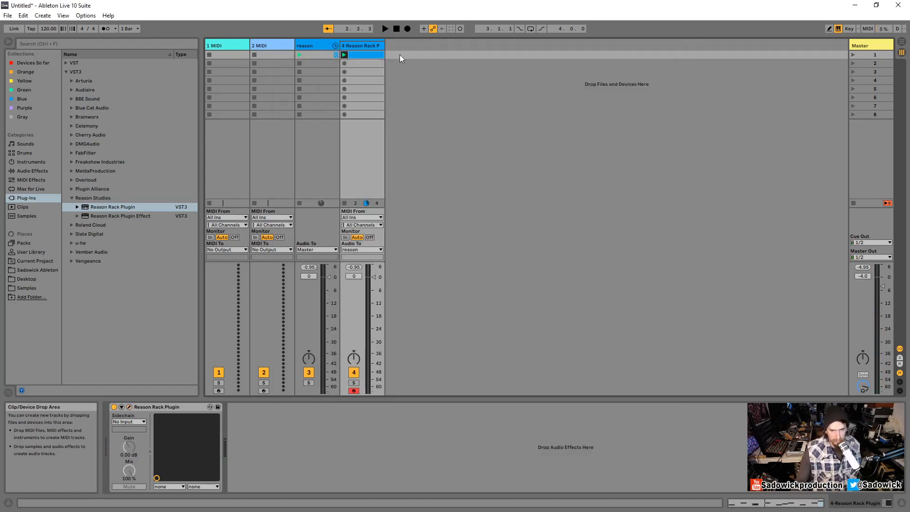
{"action": "right_click", "coordinate": [370, 46]}
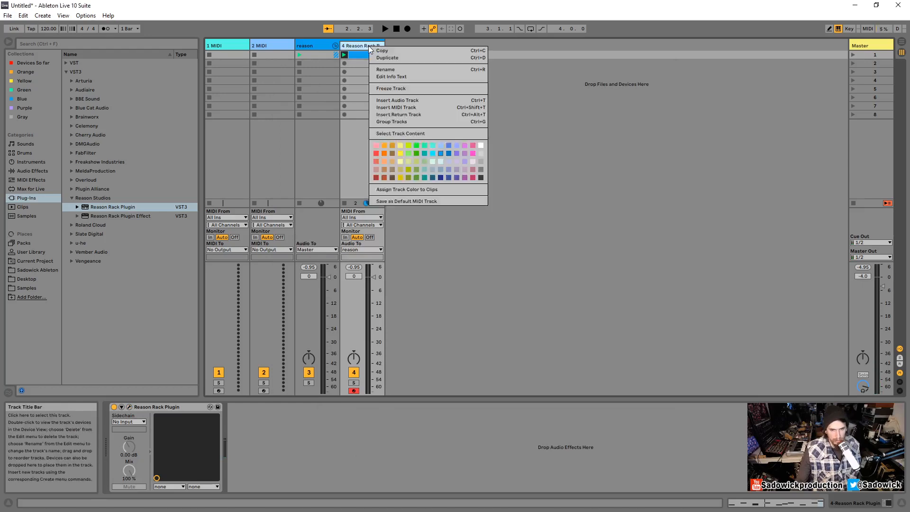
{"action": "left_click", "coordinate": [394, 101]}
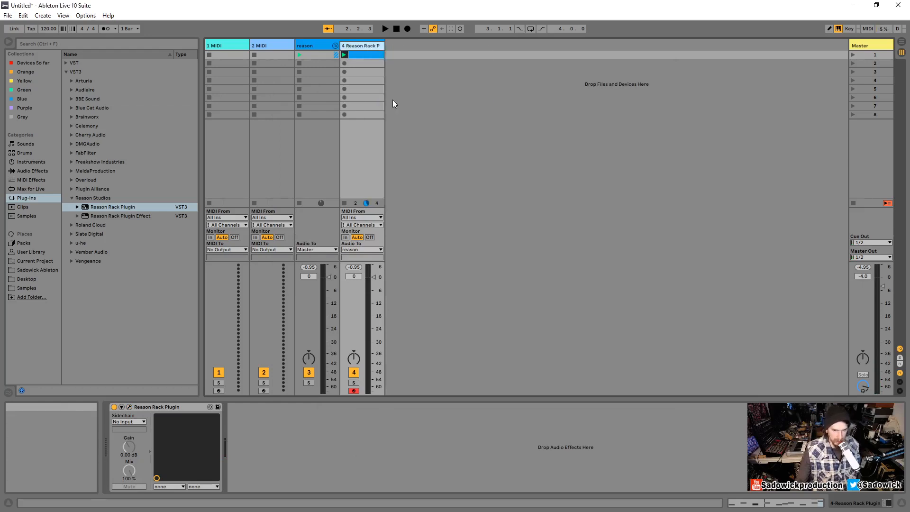
{"action": "left_click", "coordinate": [361, 46]}
{"action": "left_click", "coordinate": [408, 47]}
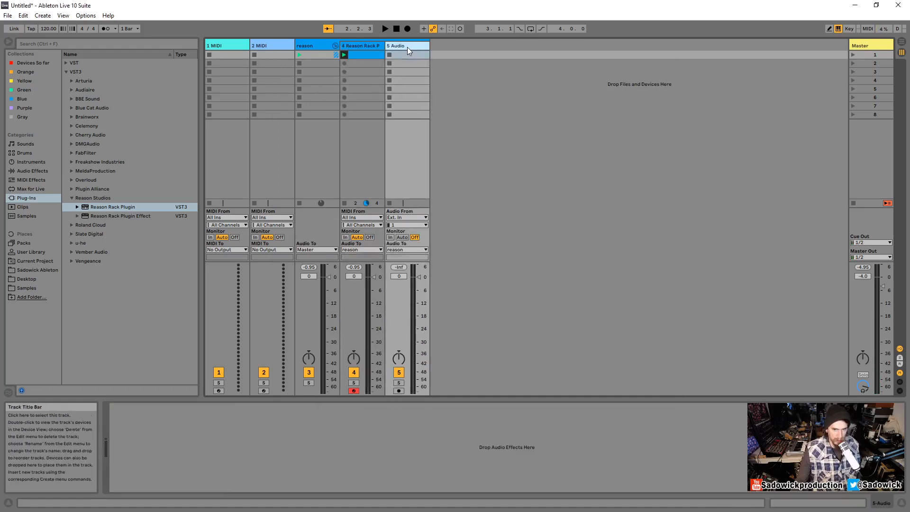
{"action": "left_click", "coordinate": [401, 217]}
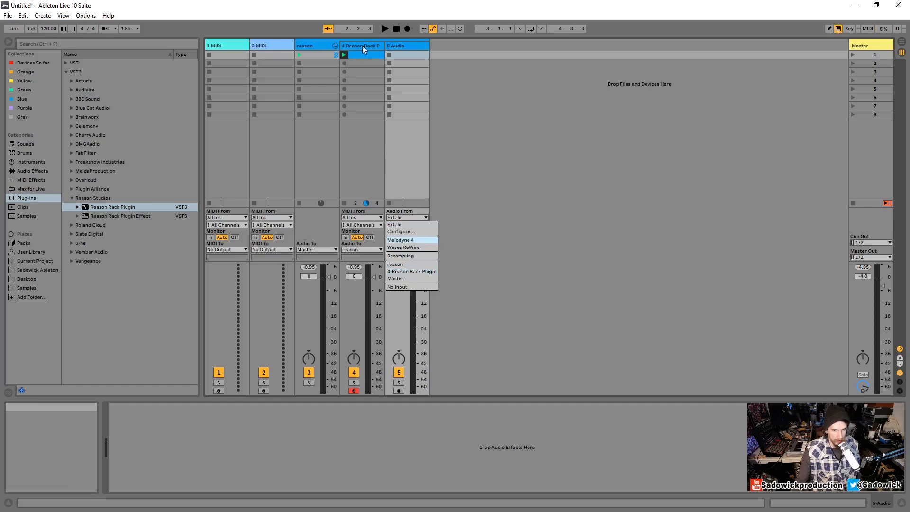
{"action": "left_click", "coordinate": [422, 272]}
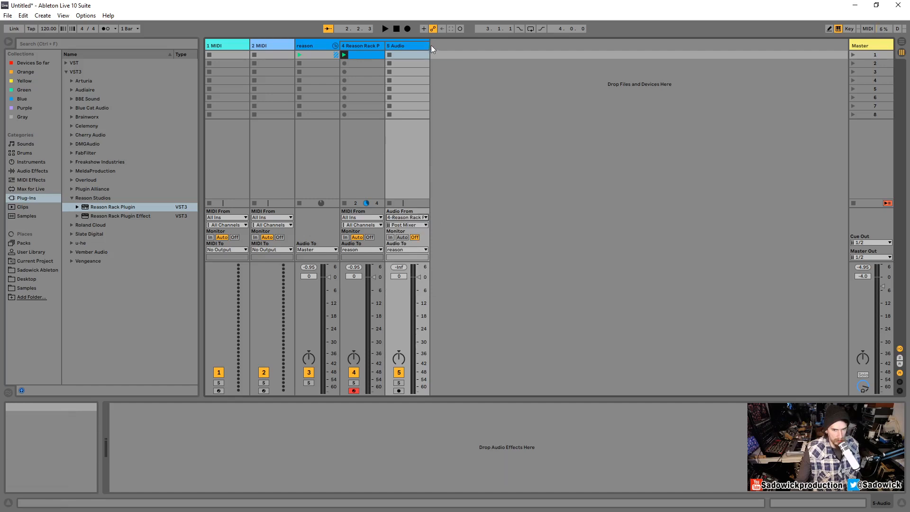
Widen the 5 Audio track and set its input channel to Stereo Out 3-4-Reason Rack Plugin.
{"action": "left_click_drag", "start_coordinate": [428, 44], "coordinate": [456, 45]}
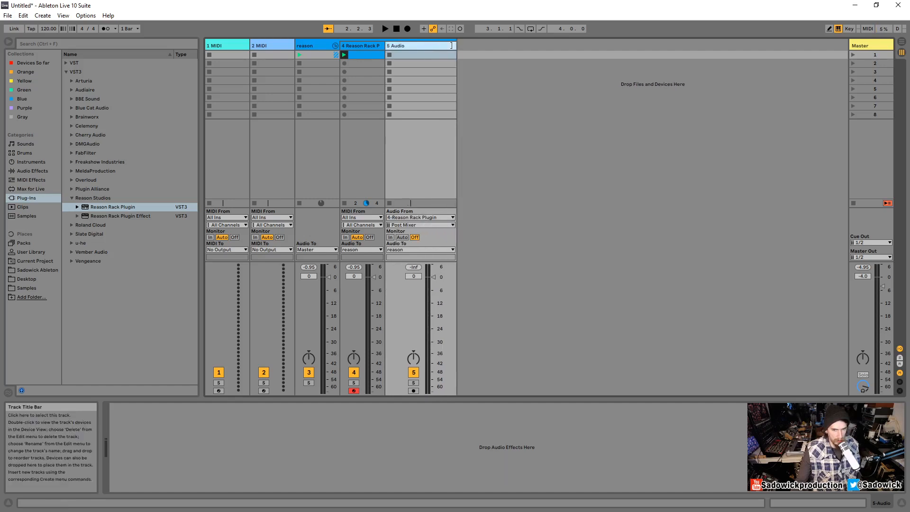
{"action": "left_click", "coordinate": [417, 224]}
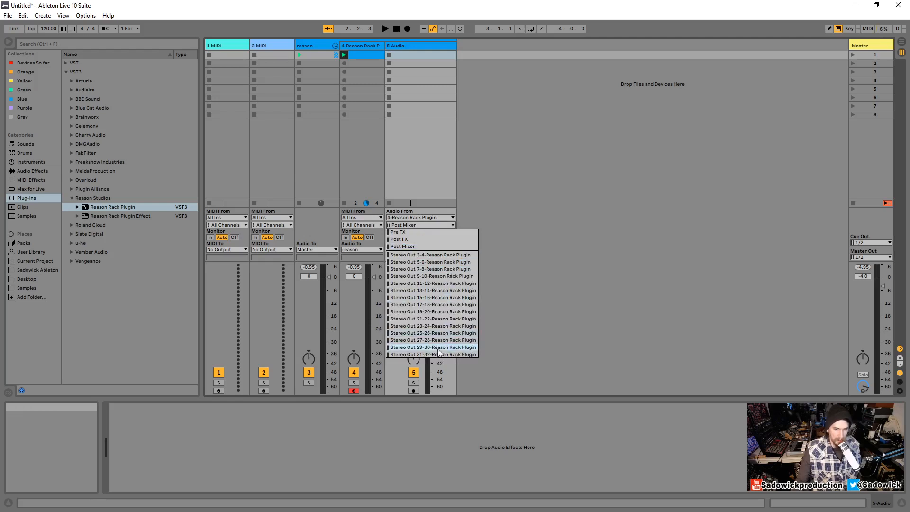
{"action": "left_click", "coordinate": [430, 256]}
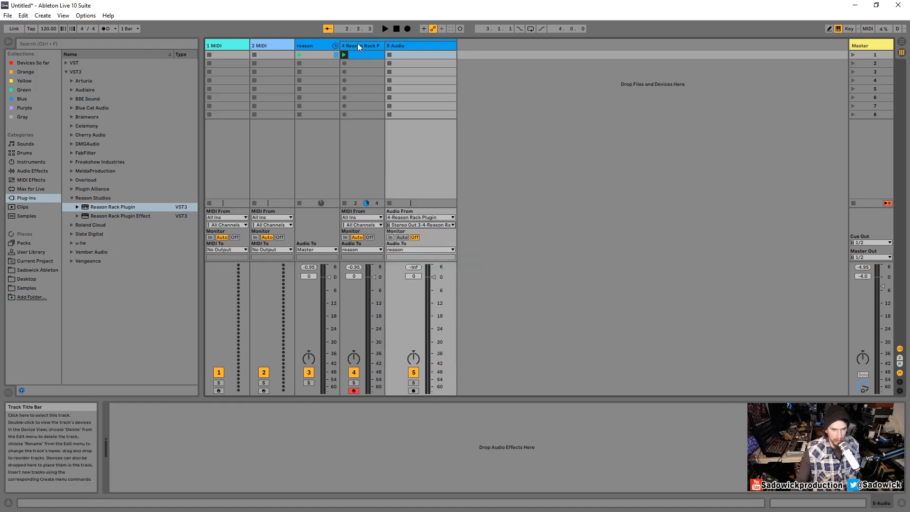
Reopen the Reason Rack Plugin window from its track and move it clear of the session tracks.
{"action": "left_click", "coordinate": [357, 45]}
{"action": "left_click", "coordinate": [129, 407]}
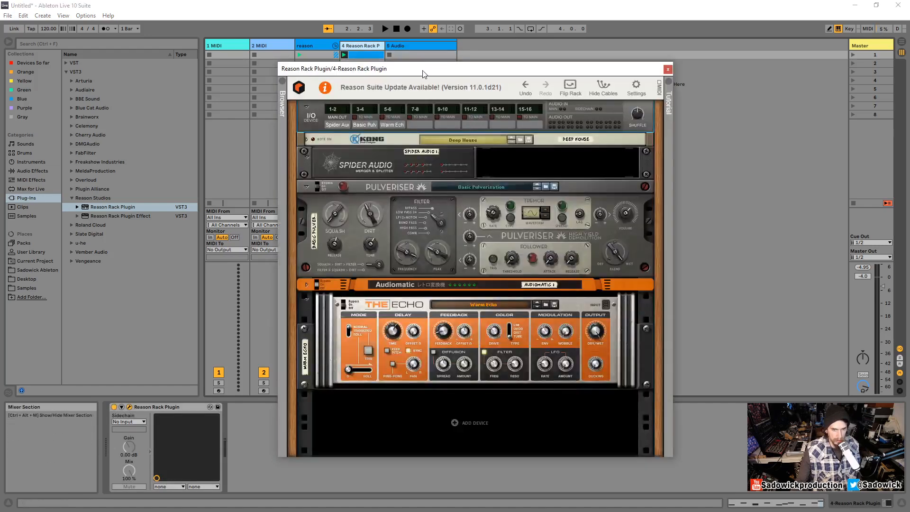
{"action": "left_click_drag", "start_coordinate": [372, 69], "coordinate": [572, 22]}
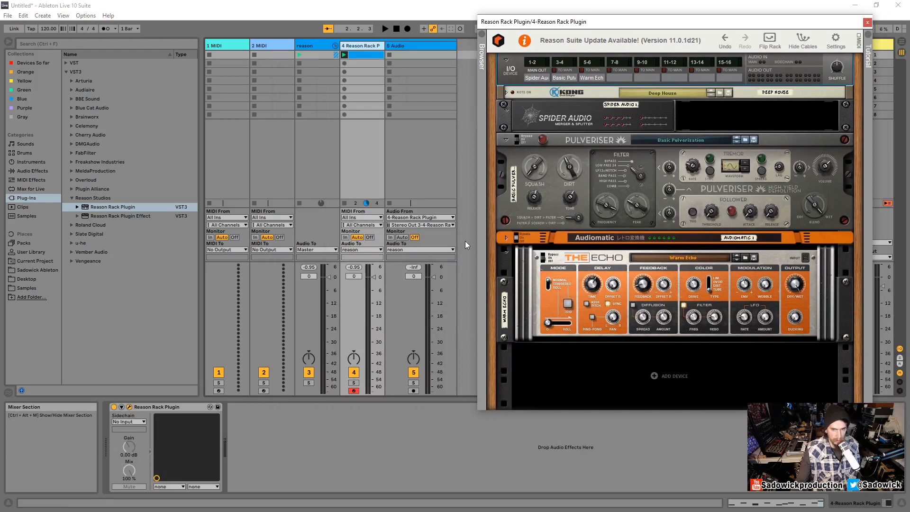
Set the 5 Audio track's monitoring to In, solo it, and play the beat briefly.
{"action": "left_click", "coordinate": [390, 237]}
{"action": "left_click", "coordinate": [414, 383]}
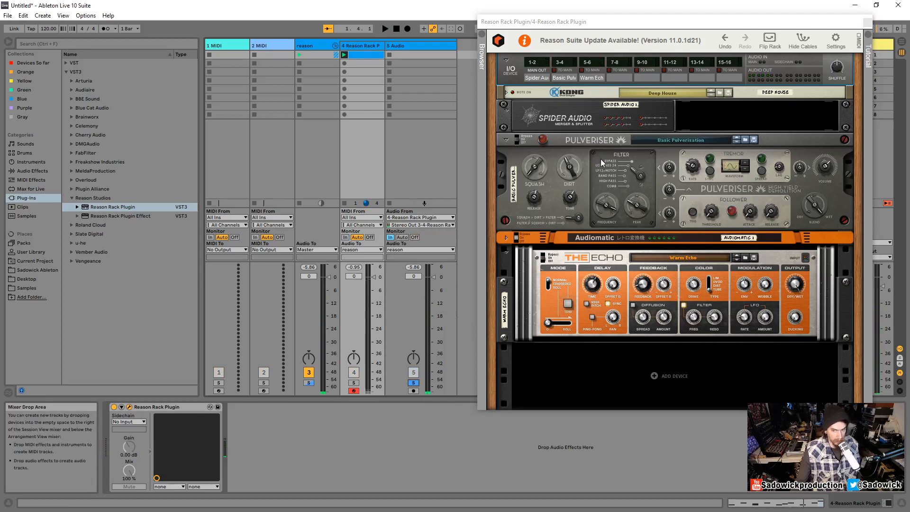
{"action": "key", "text": "space"}
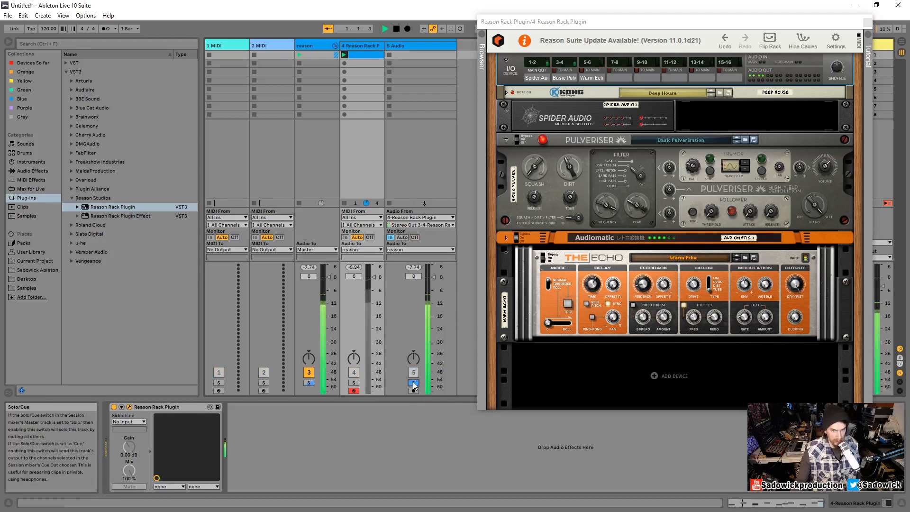
{"action": "key", "text": "space"}
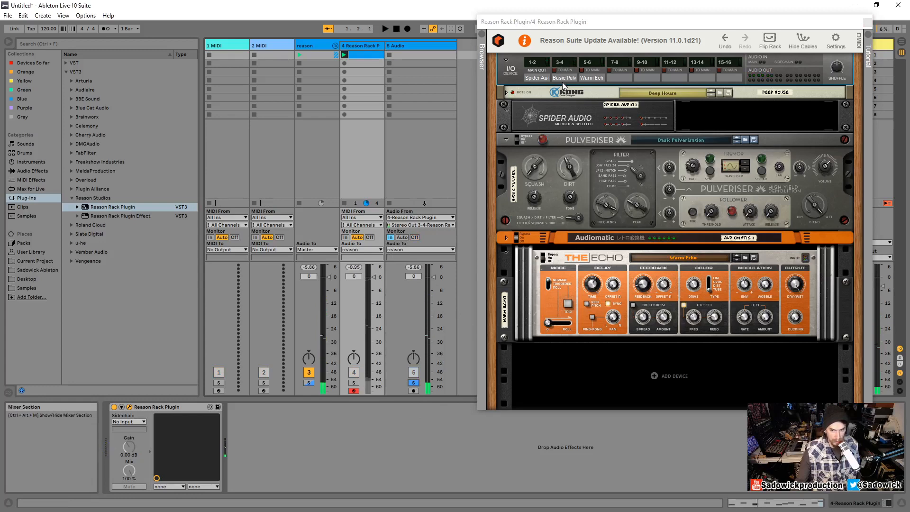
Flip the rack to examine its rear cabling, return it to the front, and audition the soloed track.
{"action": "left_click", "coordinate": [771, 40]}
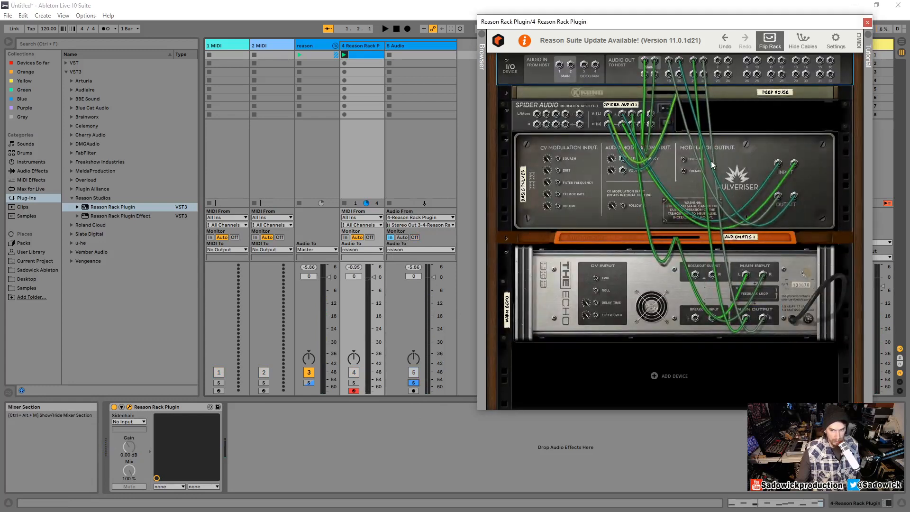
{"action": "left_click", "coordinate": [771, 40]}
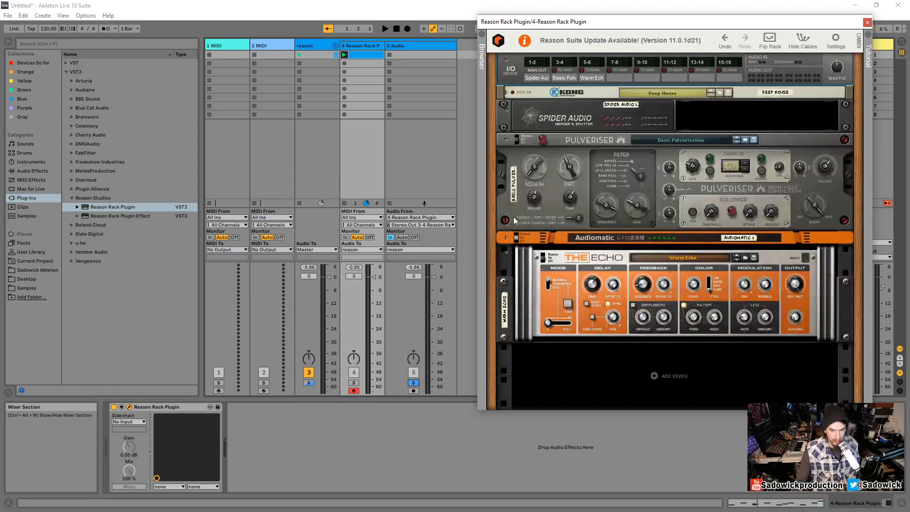
{"action": "key", "text": "space"}
Duplicate the 5 Audio track and narrow the two MIDI tracks to make room for it.
{"action": "right_click", "coordinate": [410, 45]}
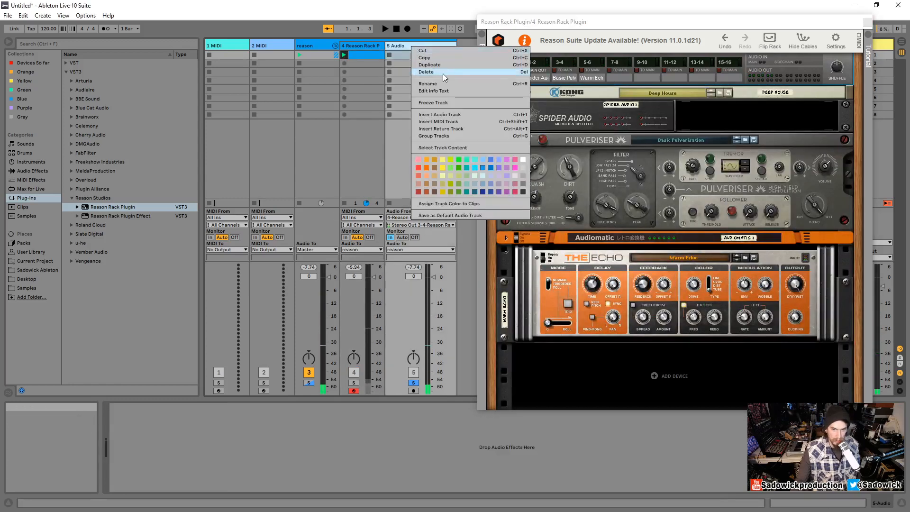
{"action": "left_click", "coordinate": [443, 66]}
{"action": "double_click", "coordinate": [249, 46]}
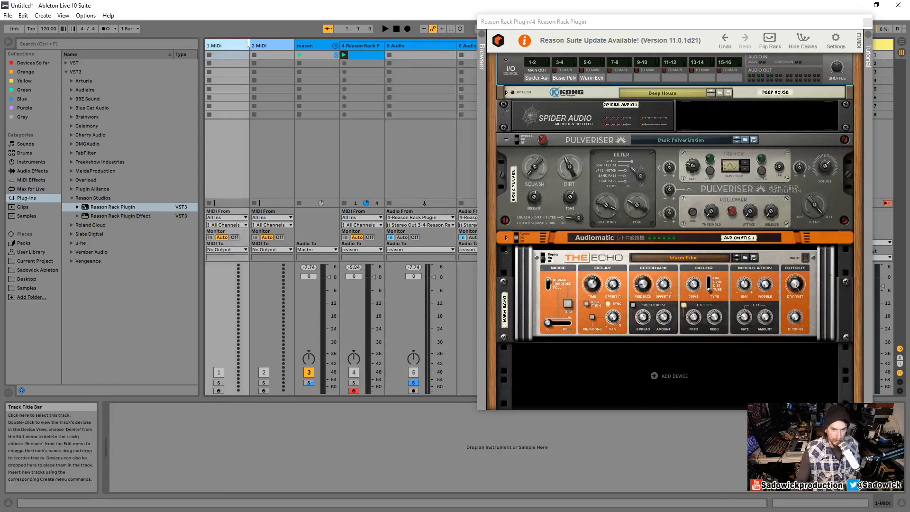
{"action": "left_click_drag", "start_coordinate": [257, 44], "coordinate": [195, 42]}
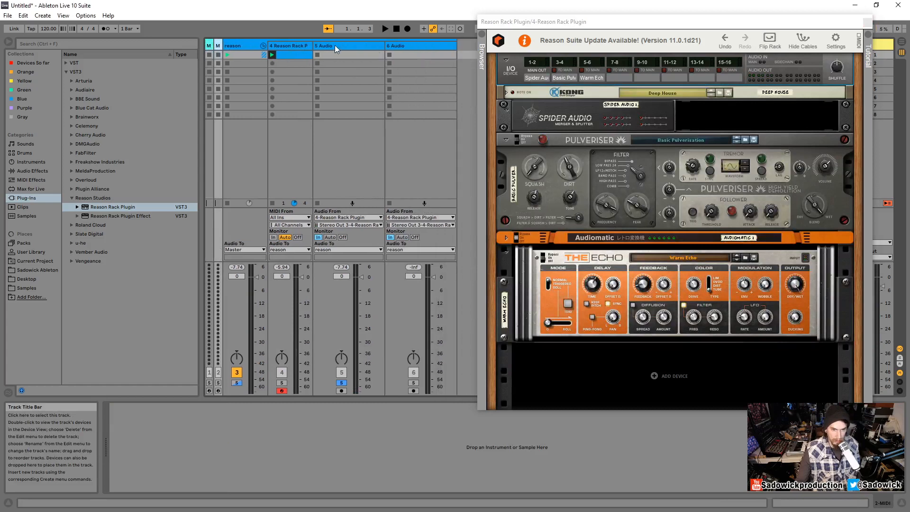
Set the 6 Audio track's input channel to Stereo Out 5-6-Reason Rack Plugin, then audition it in solo.
{"action": "left_click", "coordinate": [411, 46]}
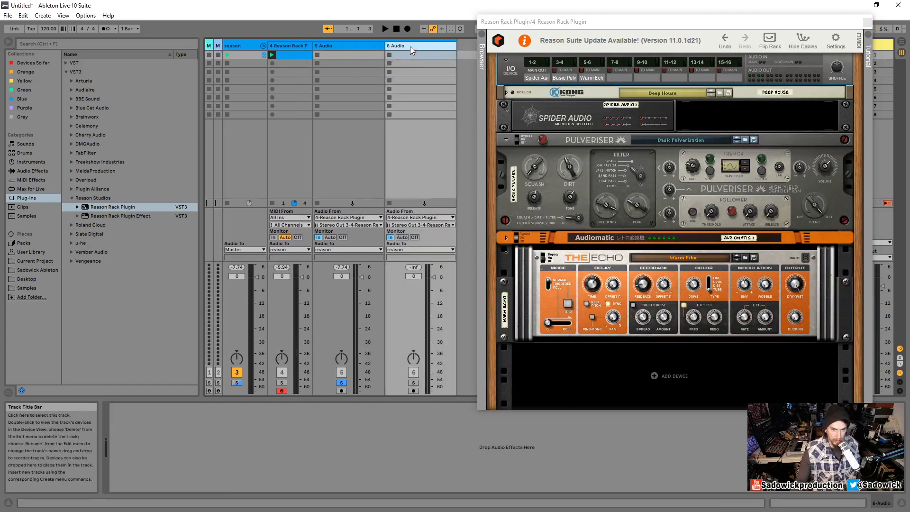
{"action": "left_click", "coordinate": [421, 226]}
{"action": "left_click", "coordinate": [418, 271]}
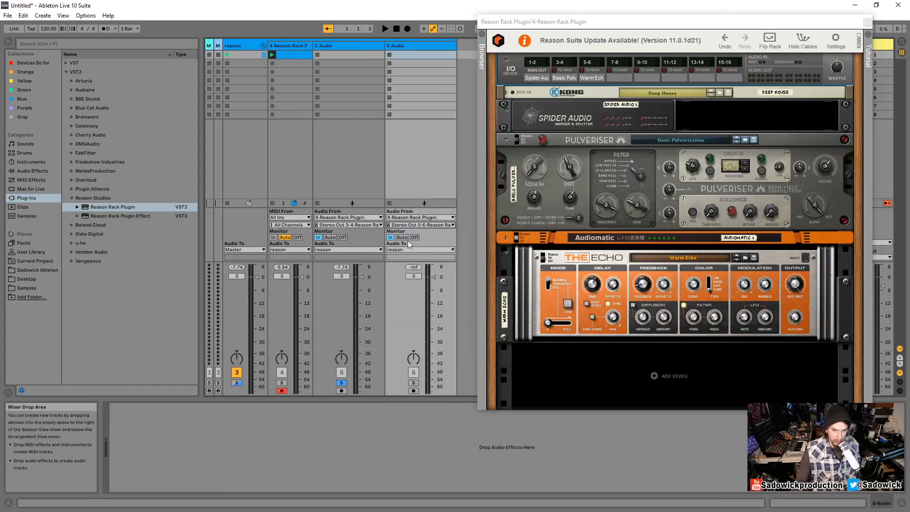
{"action": "left_click", "coordinate": [414, 383]}
{"action": "key", "text": "space"}
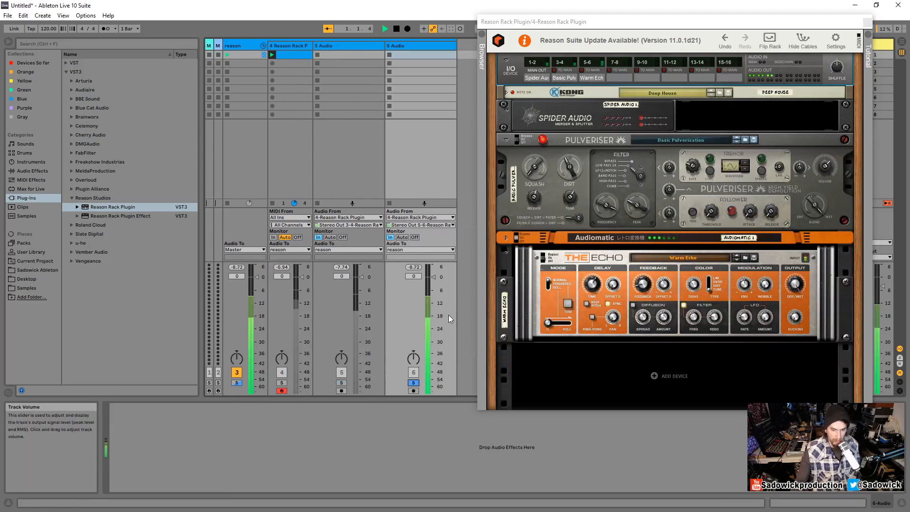
{"action": "key", "text": "space"}
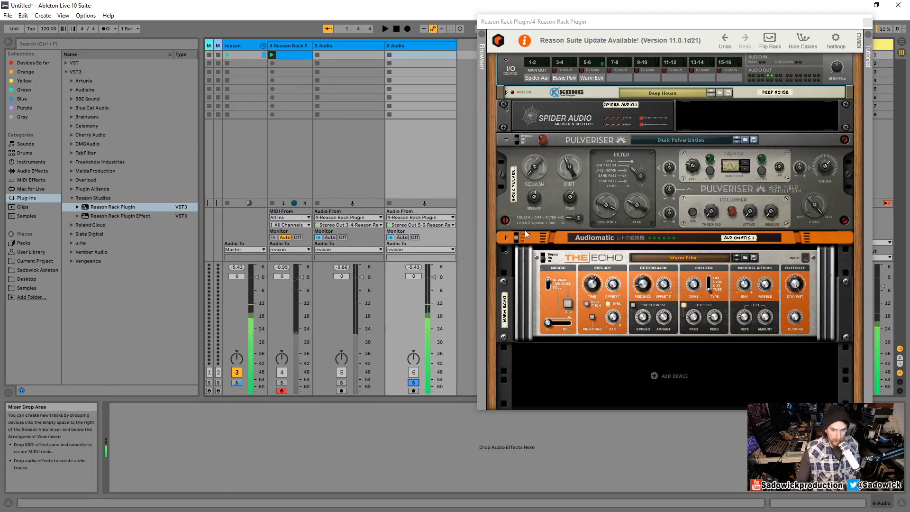
Unfold the Audiomatic, select its Radio preset, and play the beat with Transform at 100%.
{"action": "left_click", "coordinate": [507, 237]}
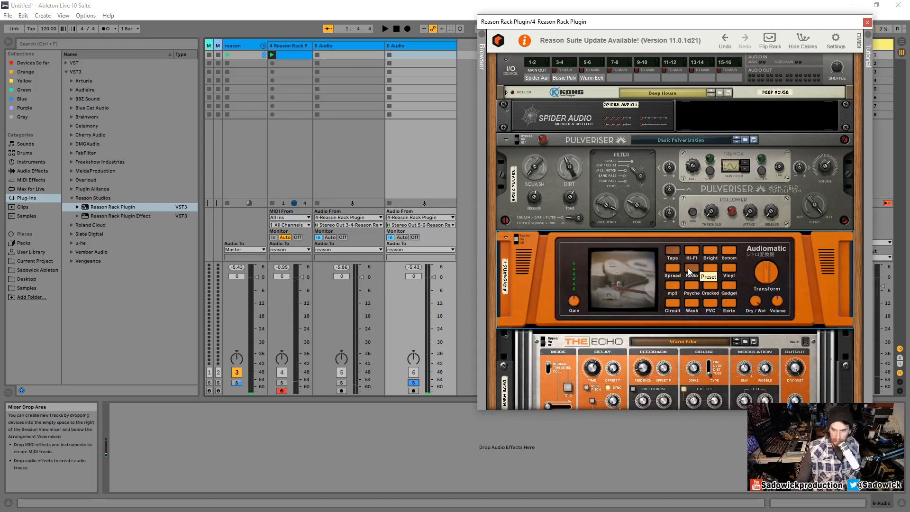
{"action": "left_click", "coordinate": [689, 272]}
{"action": "key", "text": "space"}
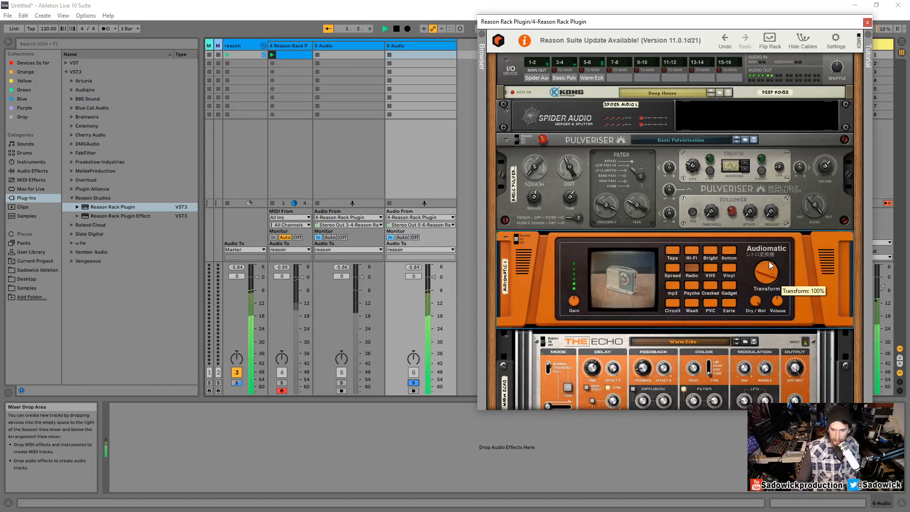
{"action": "key", "text": "space"}
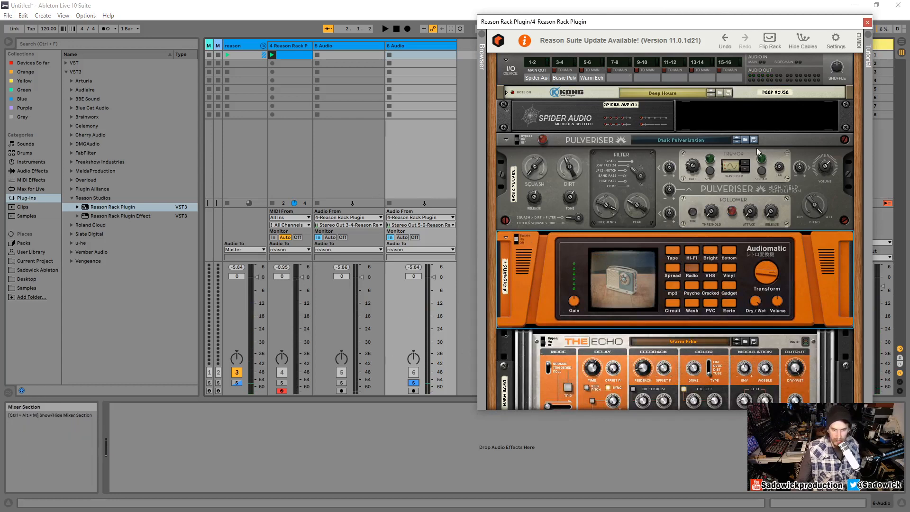
Unsolo the 6 Audio track, select the Reason Rack Plugin track, and examine 5 Audio's input channel options.
{"action": "left_click", "coordinate": [414, 382]}
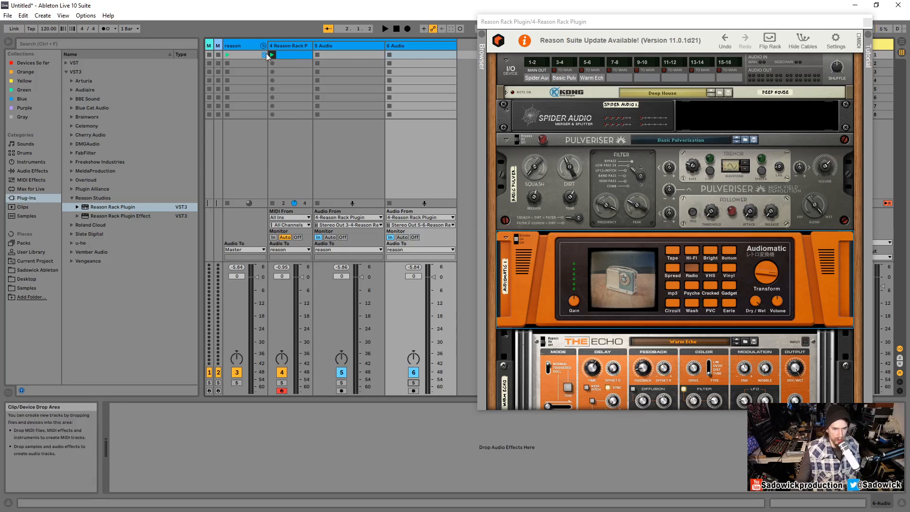
{"action": "left_click", "coordinate": [286, 45]}
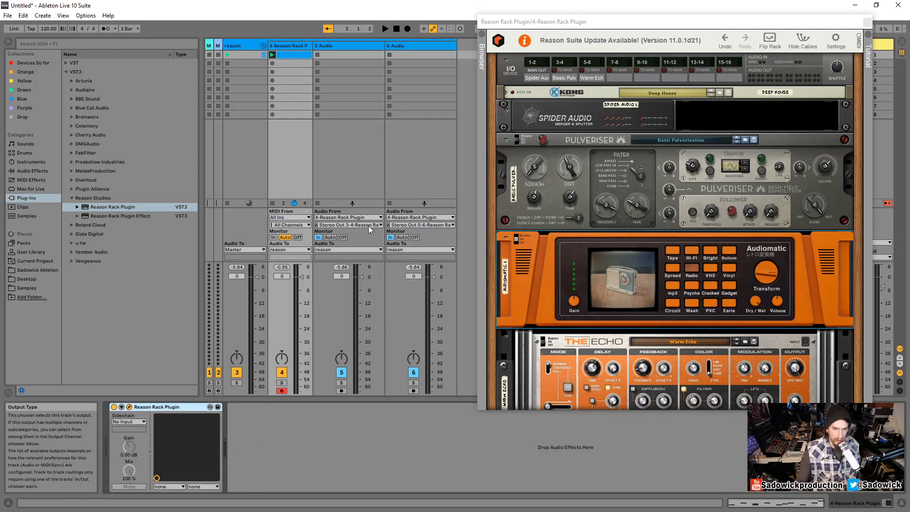
{"action": "left_click", "coordinate": [344, 226]}
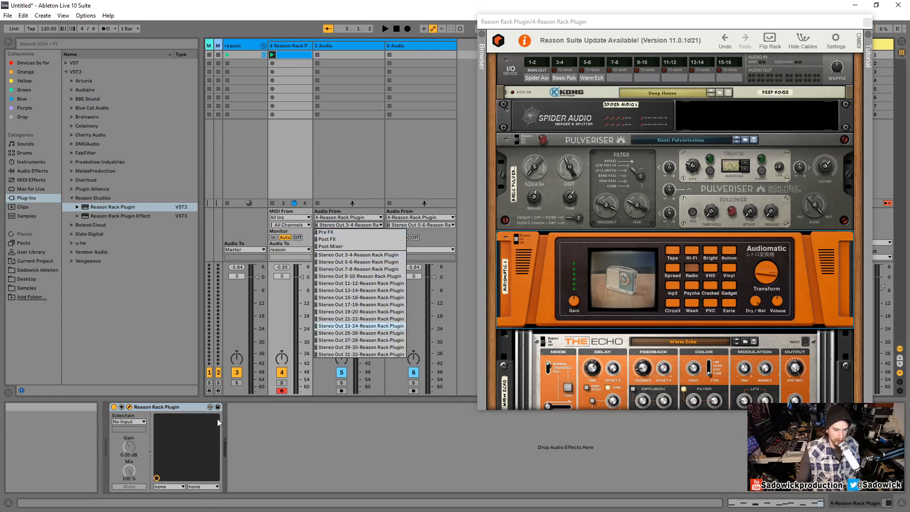
{"action": "left_click", "coordinate": [225, 445]}
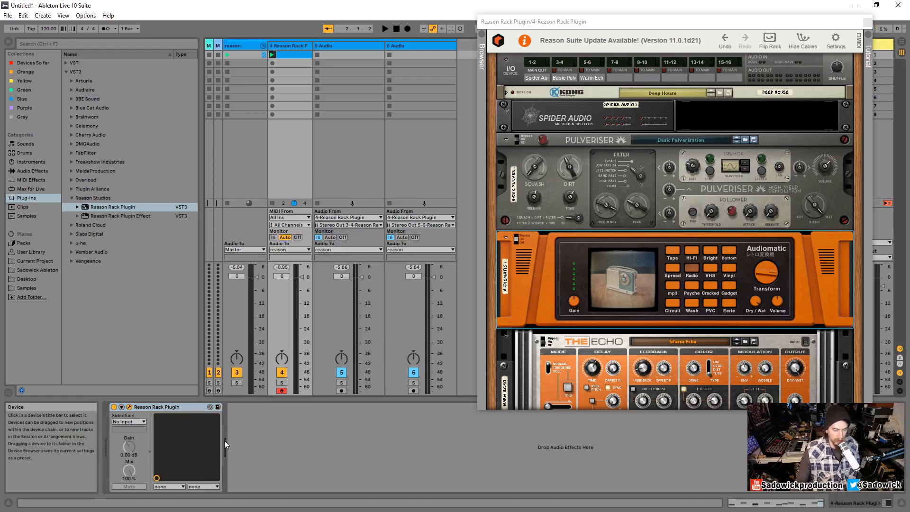
Add a Reason Rack Plugin Effect after the Reason Rack Plugin, examine 5 Audio's input channel options, and delete the effect.
{"action": "left_click_drag", "start_coordinate": [119, 217], "coordinate": [291, 442]}
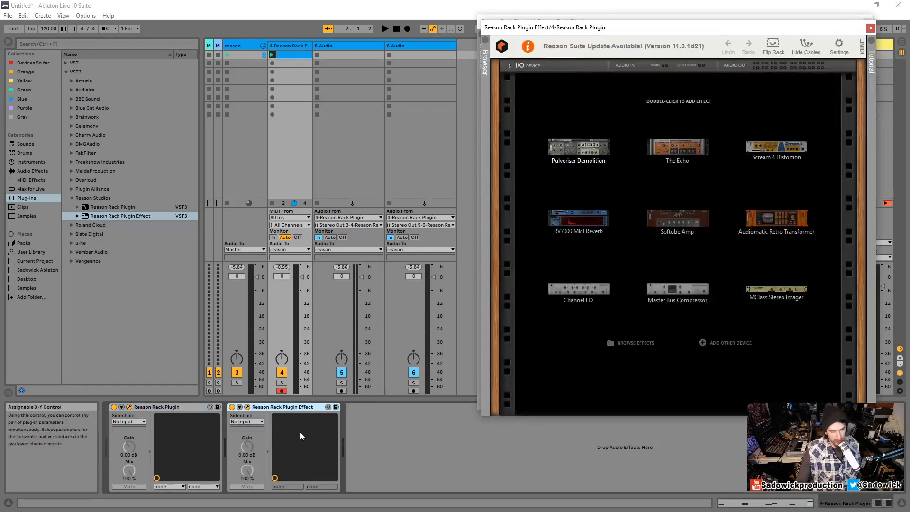
{"action": "left_click", "coordinate": [871, 29]}
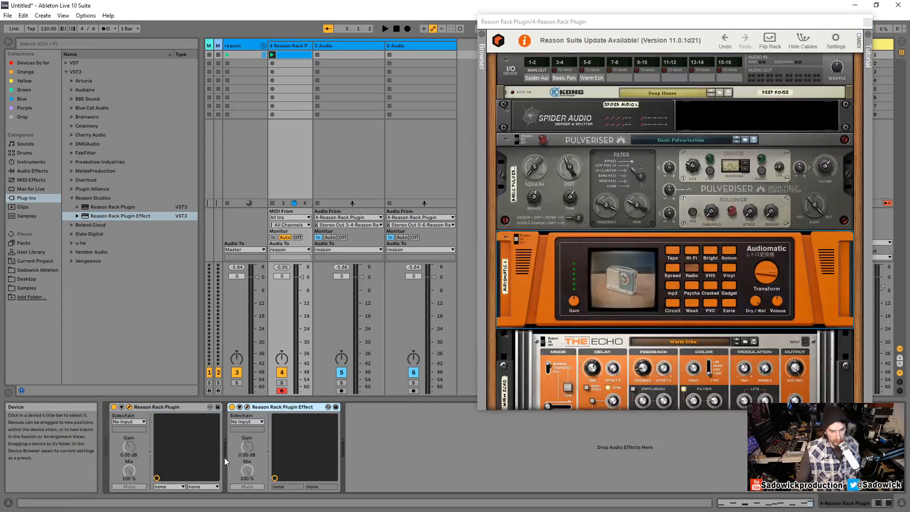
{"action": "left_click", "coordinate": [353, 225]}
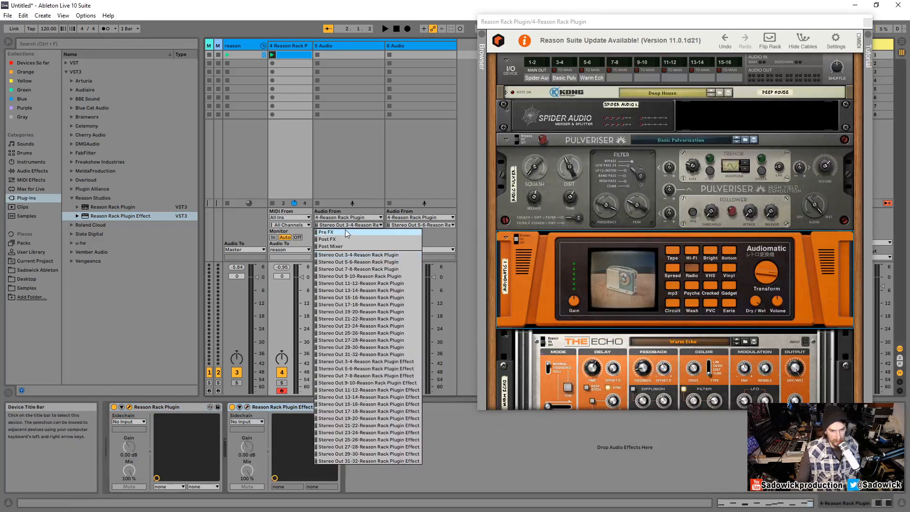
{"action": "left_click", "coordinate": [508, 479]}
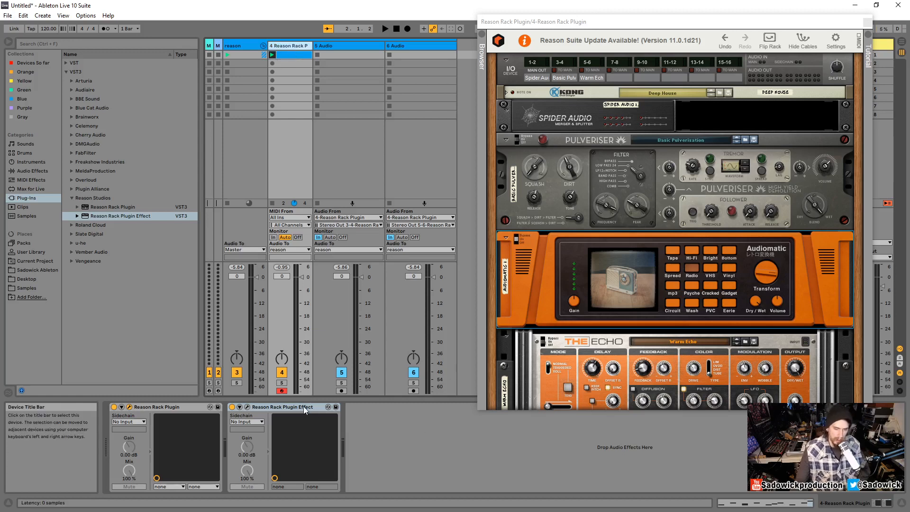
{"action": "key", "text": "Delete"}
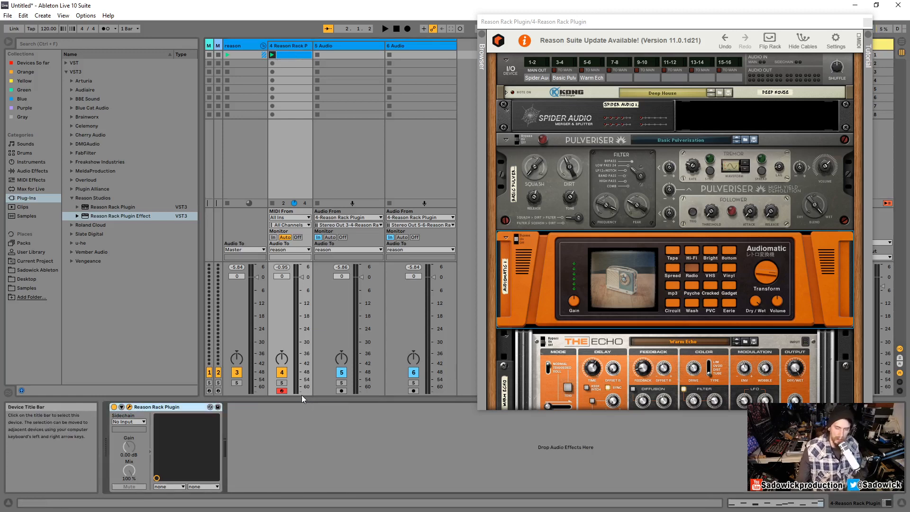
Fold the Audiomatic, Pulveriser and The Echo devices in the rack.
{"action": "left_click", "coordinate": [507, 238]}
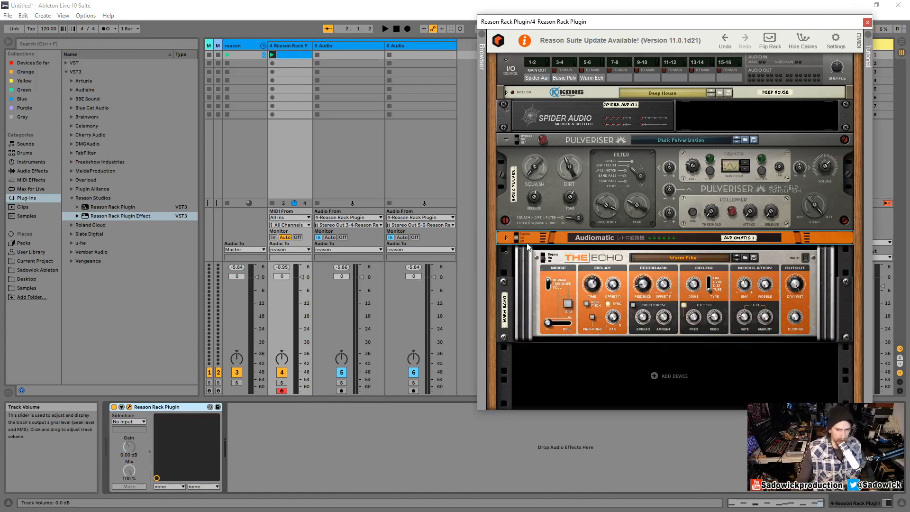
{"action": "left_click", "coordinate": [506, 140]}
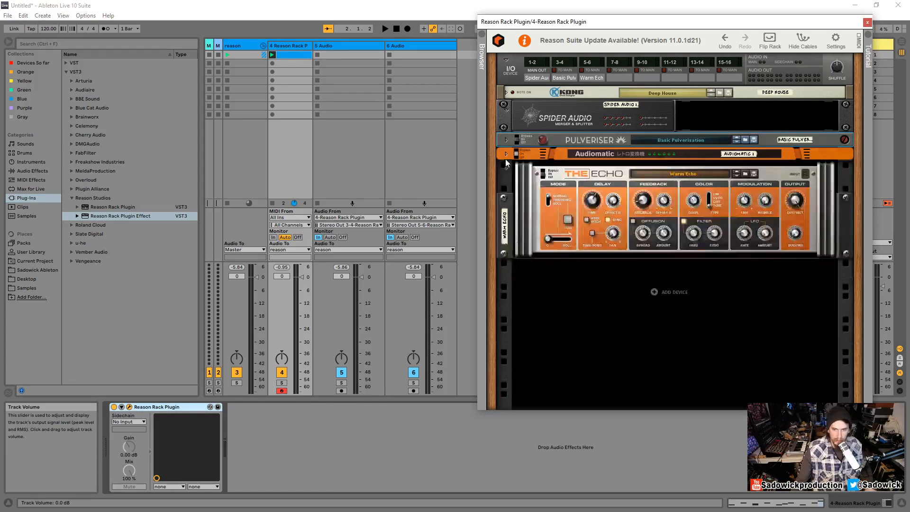
{"action": "left_click", "coordinate": [507, 169]}
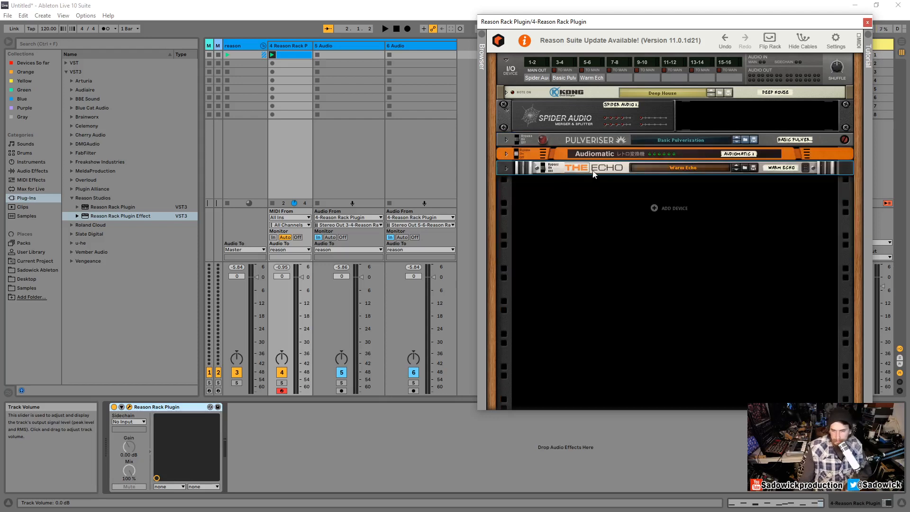
Flip the rack to its rear and cut the Audiomatic and Pulveriser devices.
{"action": "left_click", "coordinate": [773, 47]}
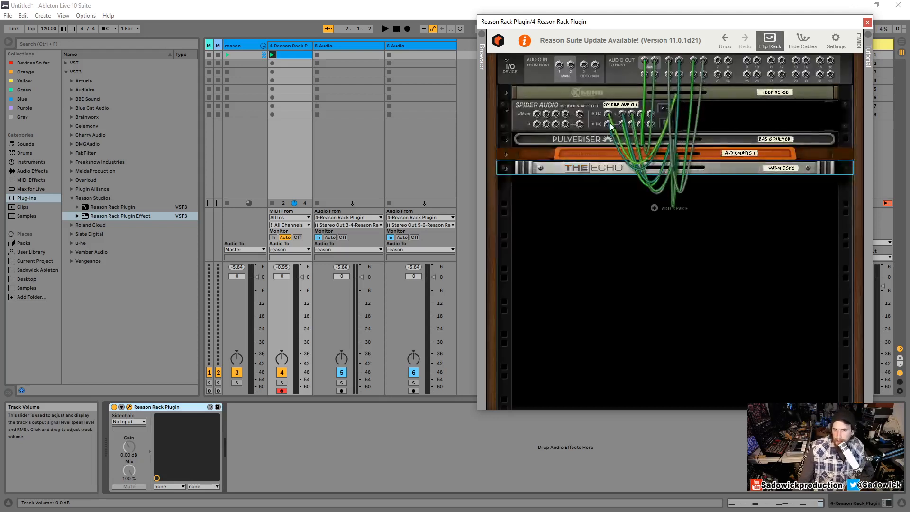
{"action": "right_click", "coordinate": [525, 153]}
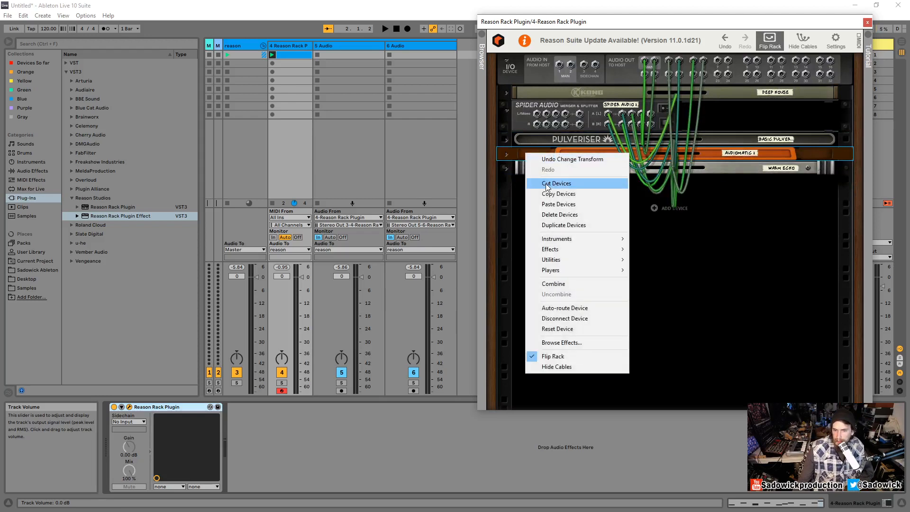
{"action": "left_click", "coordinate": [546, 185]}
{"action": "right_click", "coordinate": [535, 137]}
{"action": "left_click", "coordinate": [553, 167]}
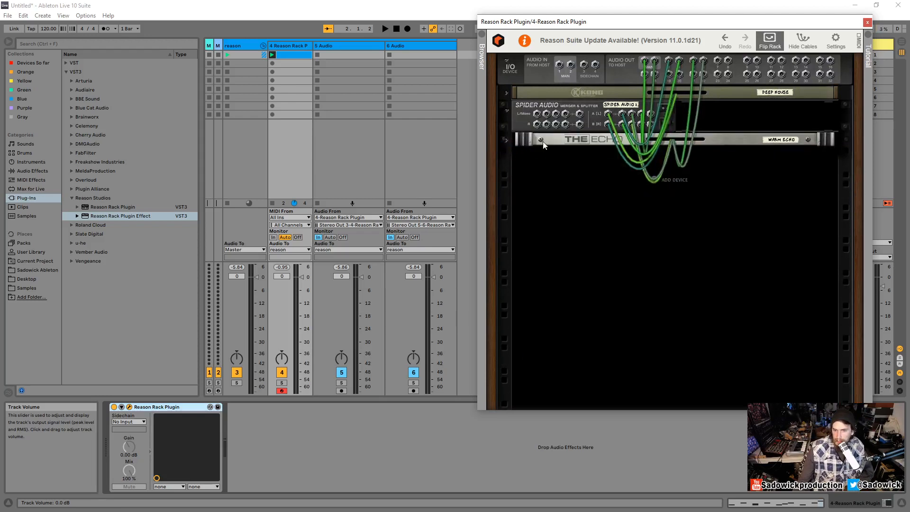
Cut The Echo and Spider Audio devices from the rack and unfold the Kong device.
{"action": "right_click", "coordinate": [545, 138]}
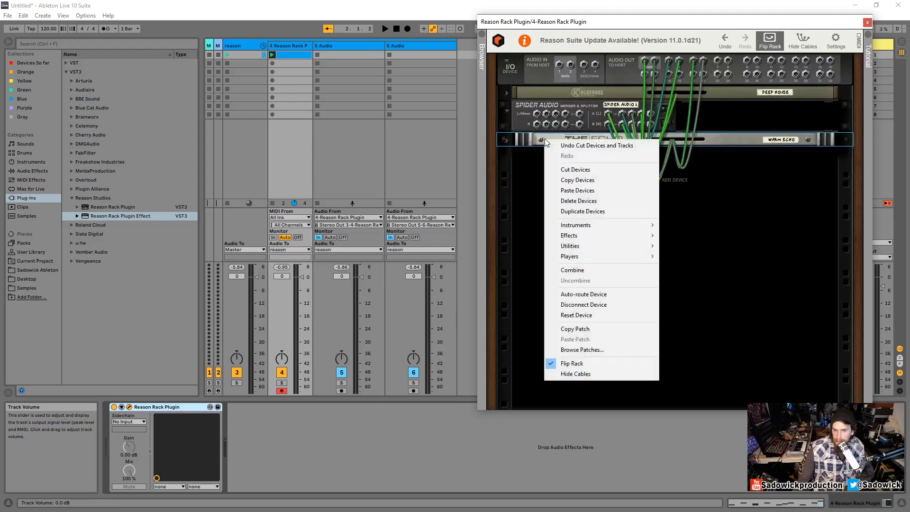
{"action": "right_click", "coordinate": [543, 102]}
{"action": "left_click", "coordinate": [571, 133]}
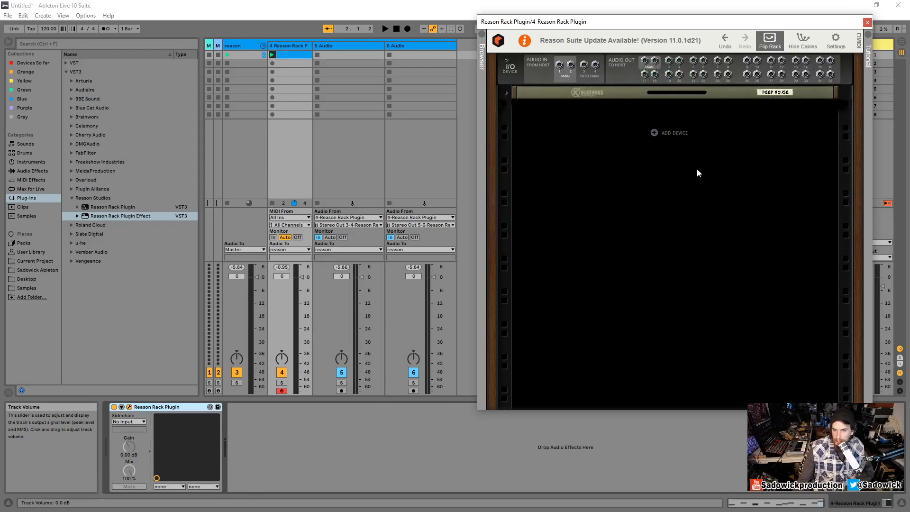
{"action": "left_click", "coordinate": [504, 93]}
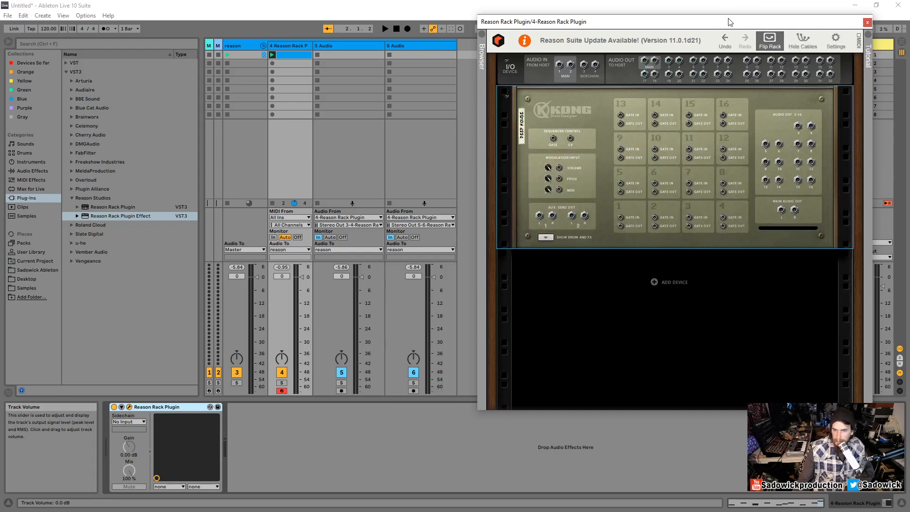
Combine the Kong device into a Combinator and flip the rack to its front.
{"action": "left_click_drag", "start_coordinate": [732, 23], "coordinate": [739, 22]}
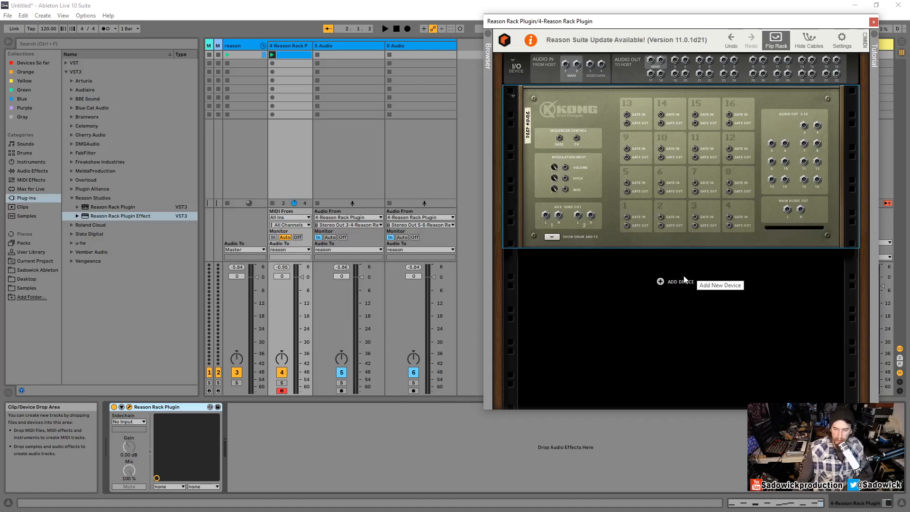
{"action": "right_click", "coordinate": [575, 93]}
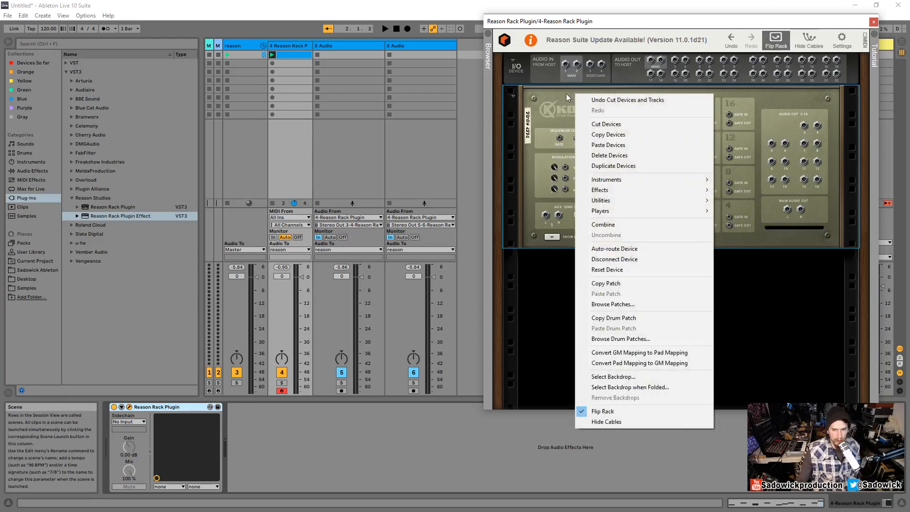
{"action": "left_click", "coordinate": [611, 229]}
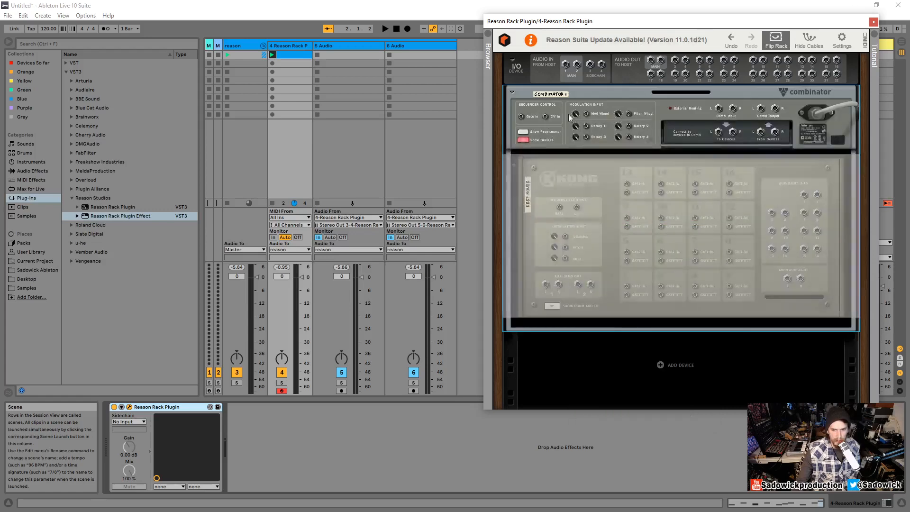
{"action": "left_click", "coordinate": [776, 40]}
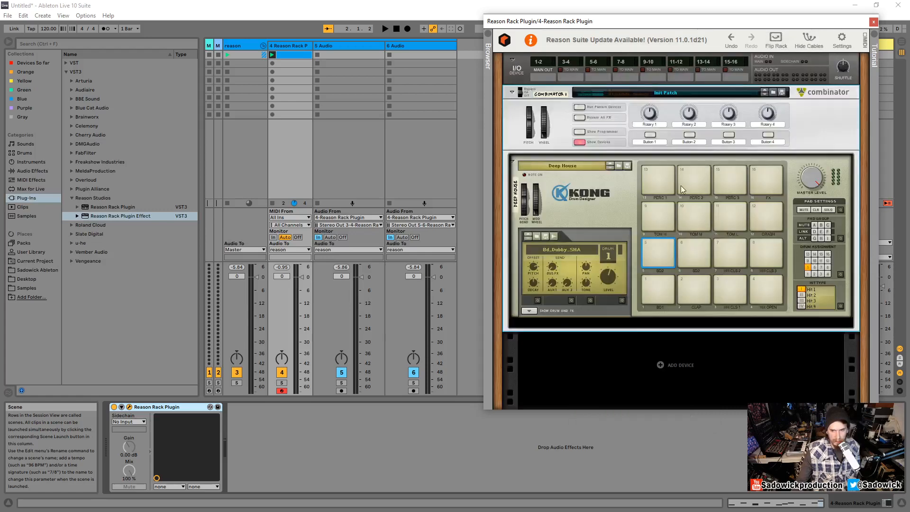
Move the plugin window clear of the webcam area and examine the Combinator's front controls and rear connections, leaving the rack's rear facing.
{"action": "left_click", "coordinate": [511, 93]}
{"action": "left_click", "coordinate": [512, 93]}
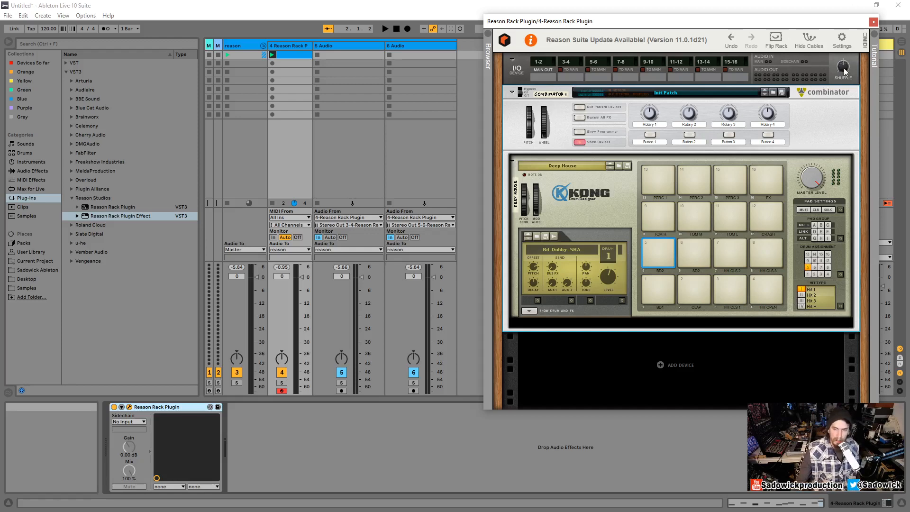
{"action": "left_click", "coordinate": [777, 40]}
{"action": "left_click_drag", "start_coordinate": [778, 22], "coordinate": [557, 36]}
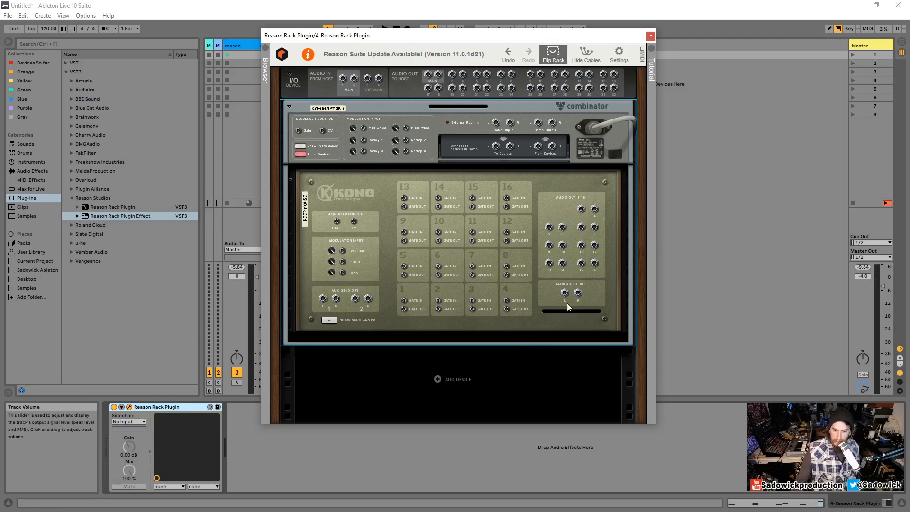
{"action": "left_click", "coordinate": [553, 53]}
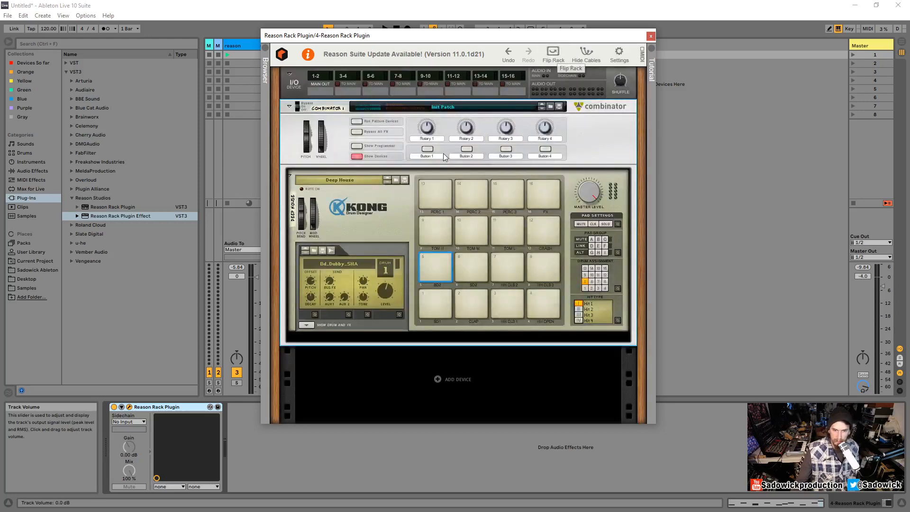
{"action": "left_click", "coordinate": [554, 55]}
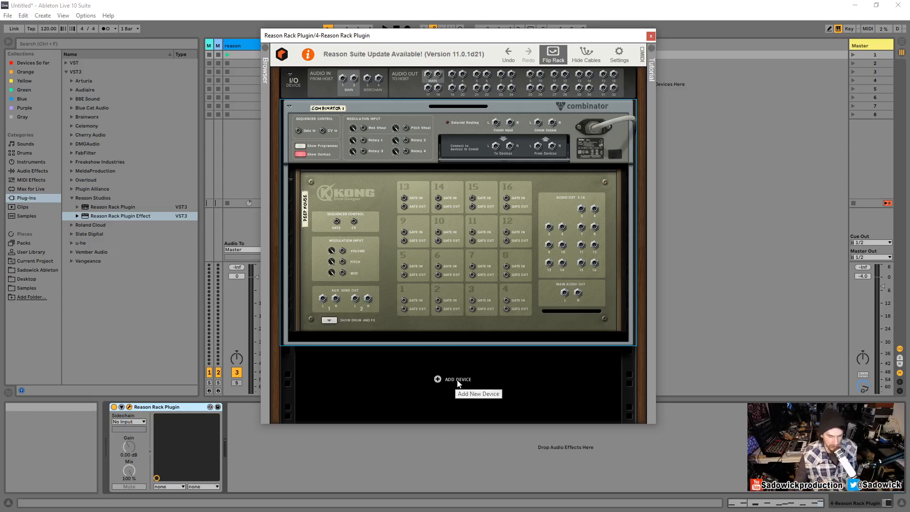
Add a Scream 4 Distortion inside the Combinator and cable Kong's audio outputs 3 and 4 to its inputs.
{"action": "right_click", "coordinate": [457, 338]}
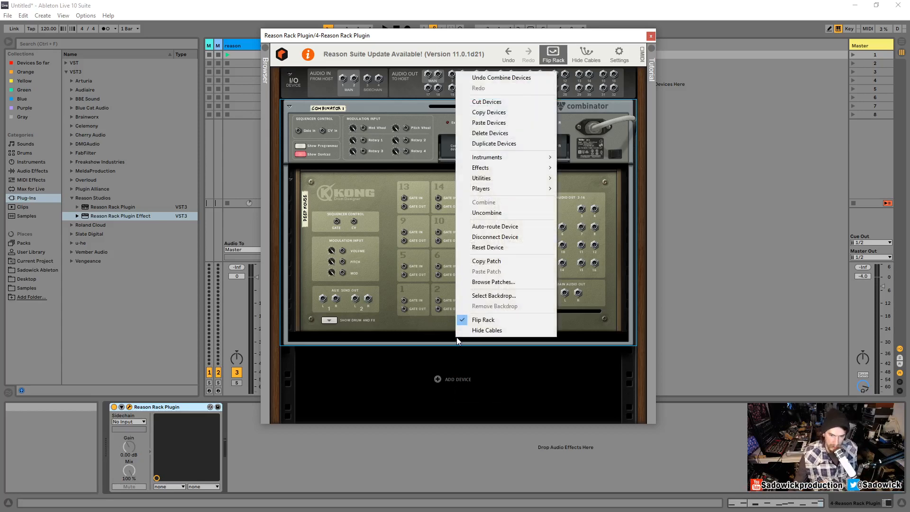
{"action": "mouse_move", "coordinate": [513, 170]}
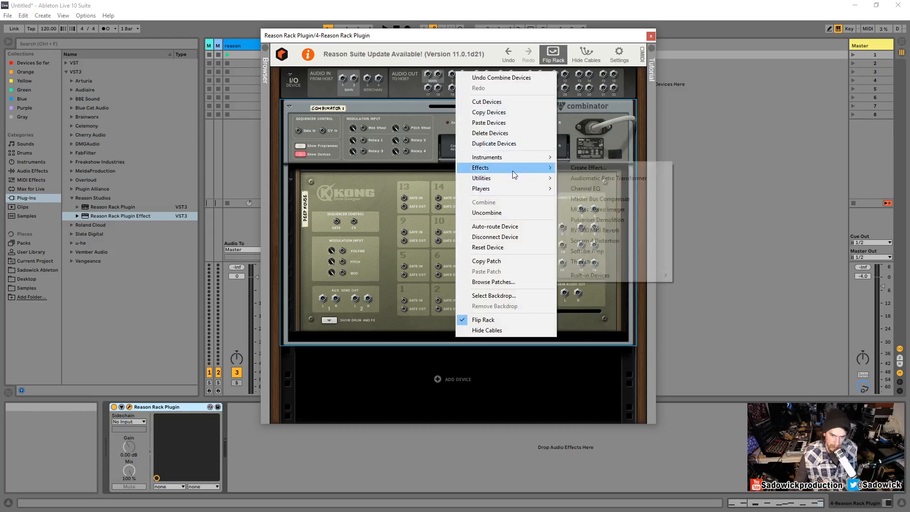
{"action": "left_click", "coordinate": [632, 242]}
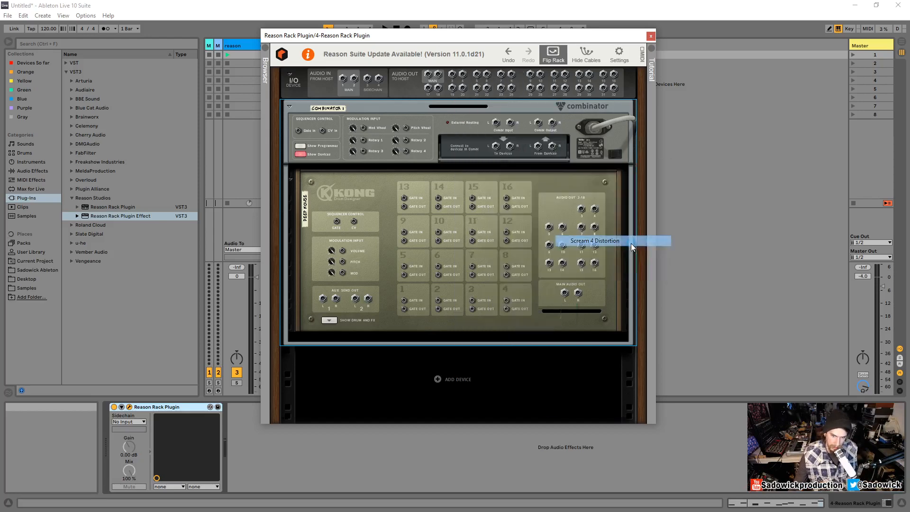
{"action": "left_click", "coordinate": [563, 293]}
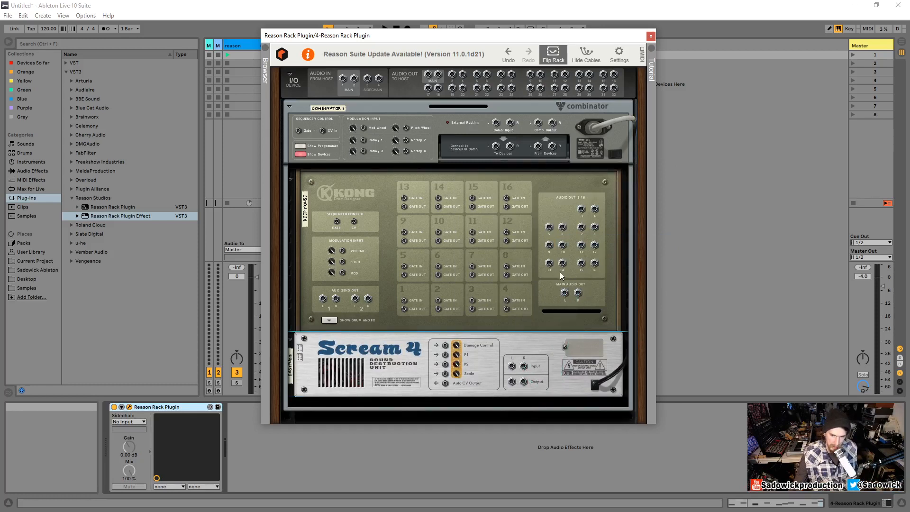
{"action": "left_click_drag", "start_coordinate": [580, 209], "coordinate": [513, 366]}
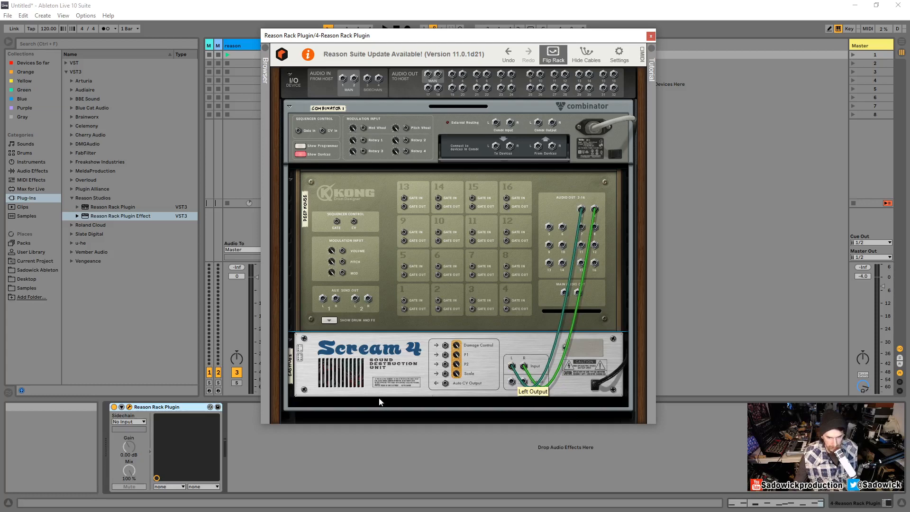
Add a Mixer 14:2 inside the Combinator and place it above Kong.
{"action": "left_click", "coordinate": [394, 406]}
{"action": "right_click", "coordinate": [396, 404]}
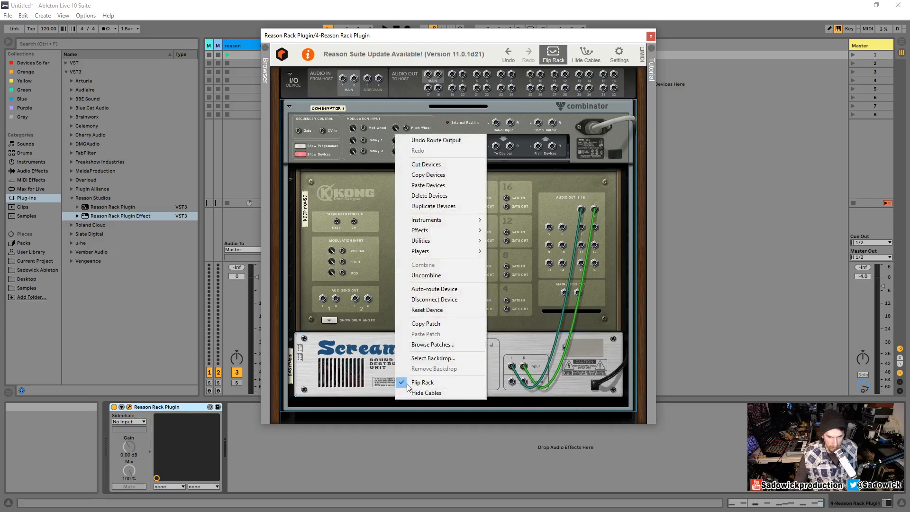
{"action": "mouse_move", "coordinate": [430, 244]}
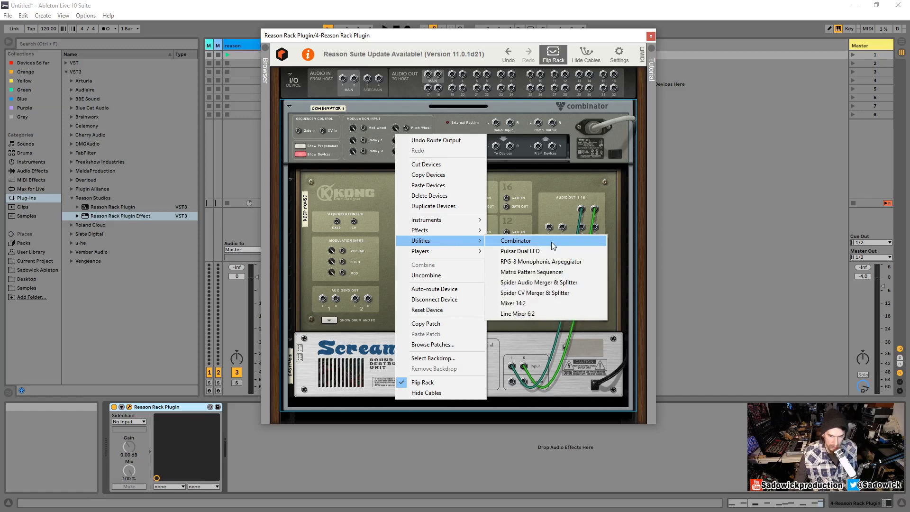
{"action": "left_click", "coordinate": [544, 303]}
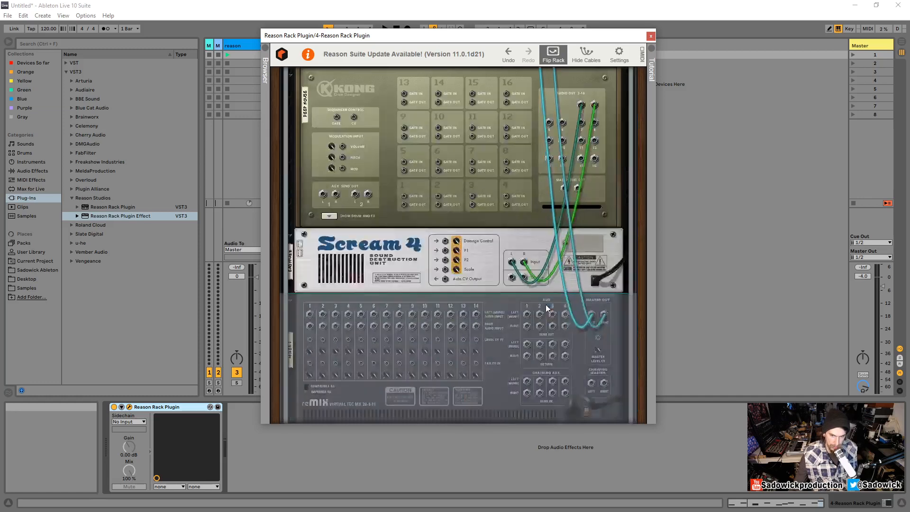
{"action": "left_click_drag", "start_coordinate": [294, 318], "coordinate": [309, 116]}
{"action": "scroll", "coordinate": [448, 209], "scroll_direction": "up", "scroll_amount": 3}
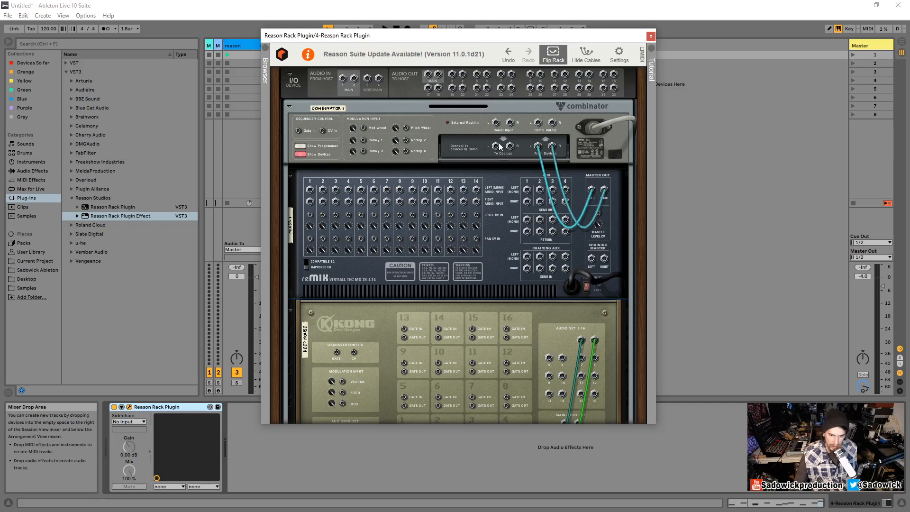
Connect the Combinator's To Devices jacks to mixer channel 13 and disconnect them again.
{"action": "left_click_drag", "start_coordinate": [496, 146], "coordinate": [463, 189]}
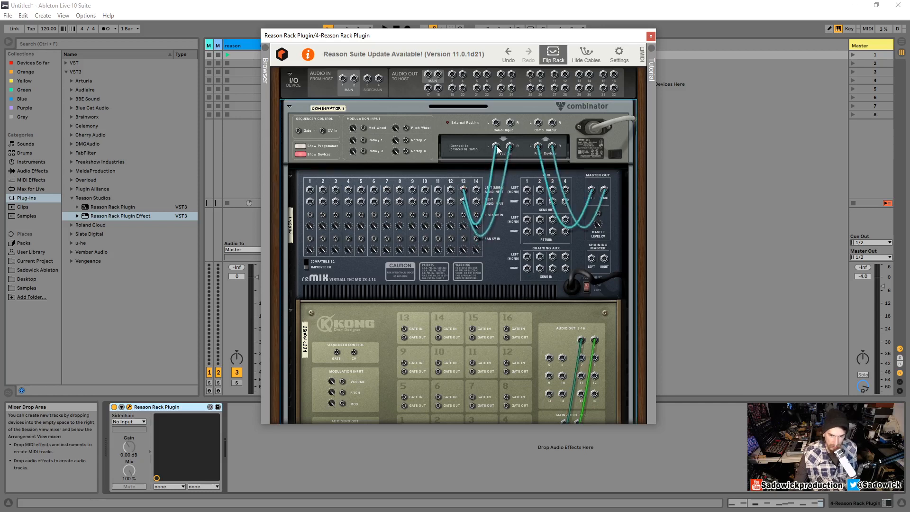
{"action": "left_click_drag", "start_coordinate": [496, 147], "coordinate": [504, 165]}
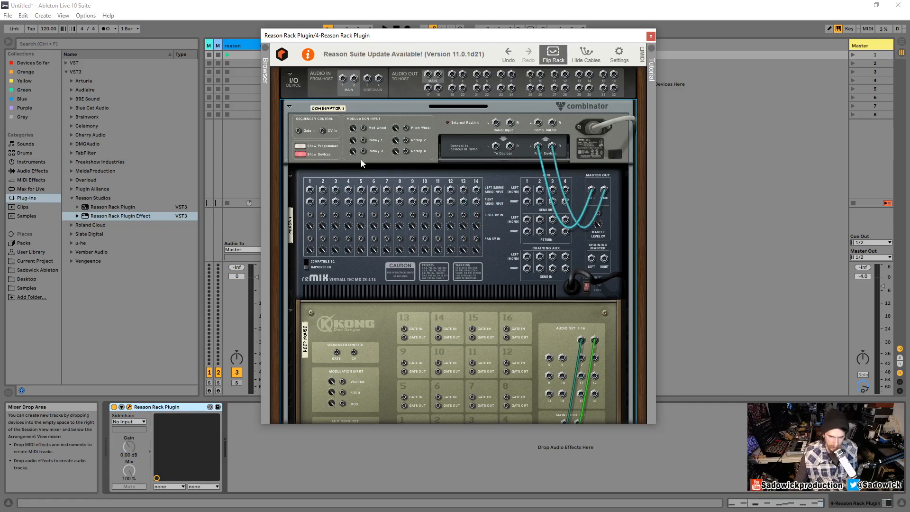
Flip the rack to its front and show Kong's drum and FX section.
{"action": "scroll", "coordinate": [403, 185], "scroll_direction": "down", "scroll_amount": 5}
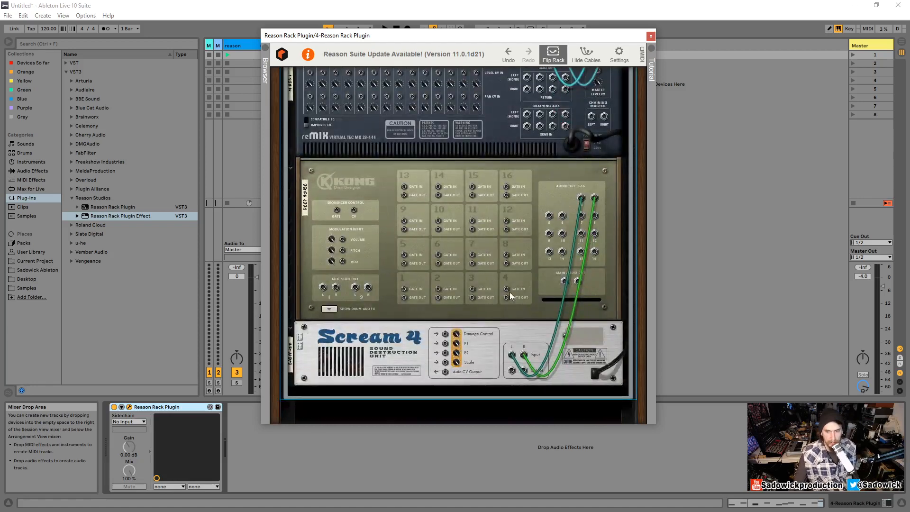
{"action": "left_click", "coordinate": [553, 53]}
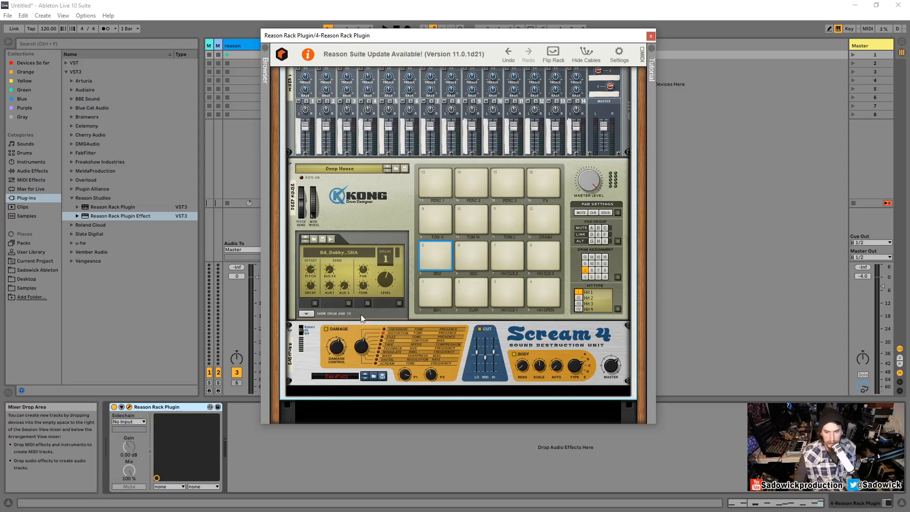
{"action": "left_click", "coordinate": [307, 314]}
{"action": "scroll", "coordinate": [406, 324], "scroll_direction": "down", "scroll_amount": 5}
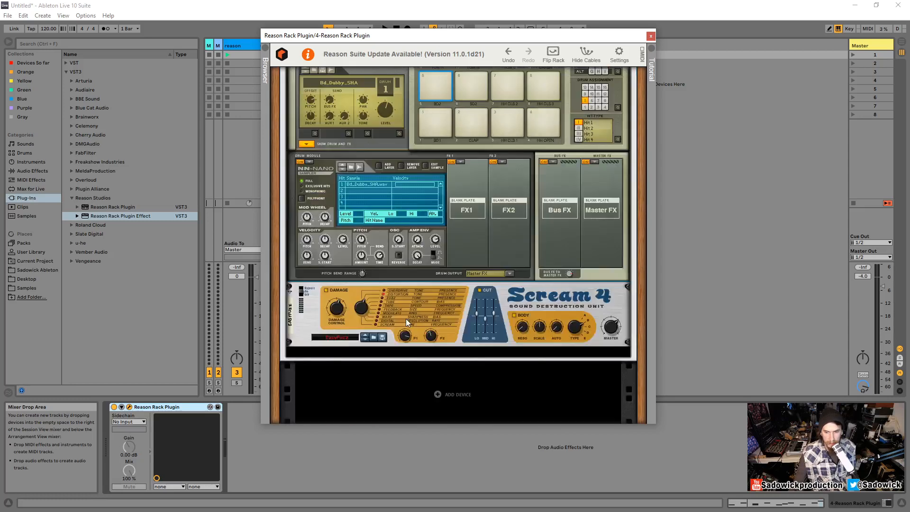
{"action": "scroll", "coordinate": [417, 323], "scroll_direction": "up", "scroll_amount": 1}
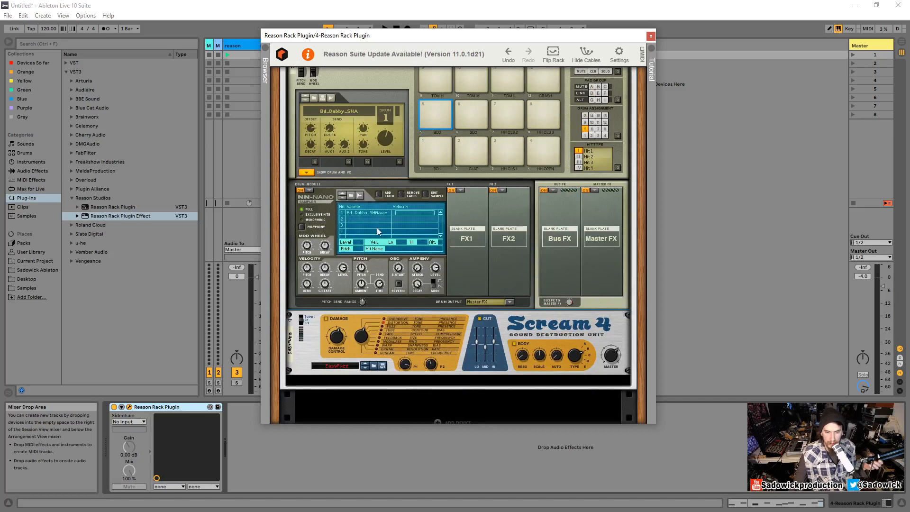
Select Kong's pad 1, fold Scream 4, and set the pad's drum output to Output 3–4.
{"action": "left_click", "coordinate": [436, 152]}
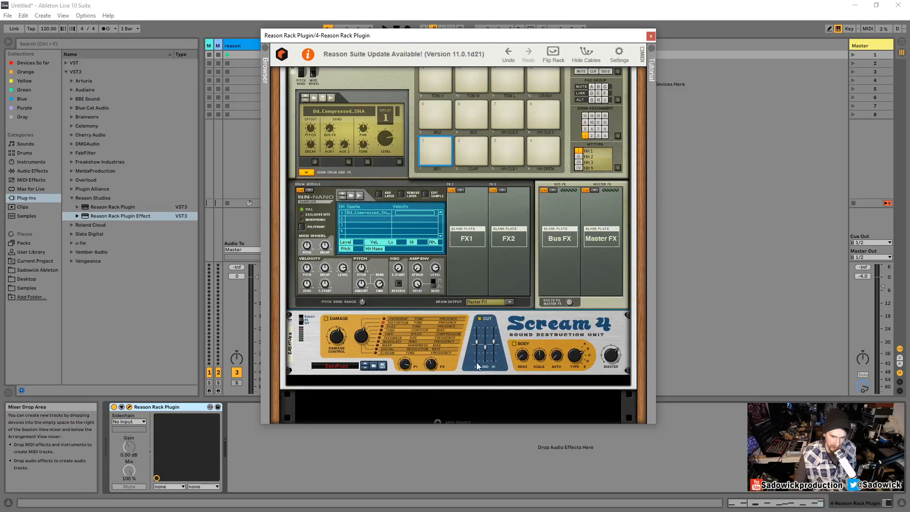
{"action": "left_click", "coordinate": [510, 303]}
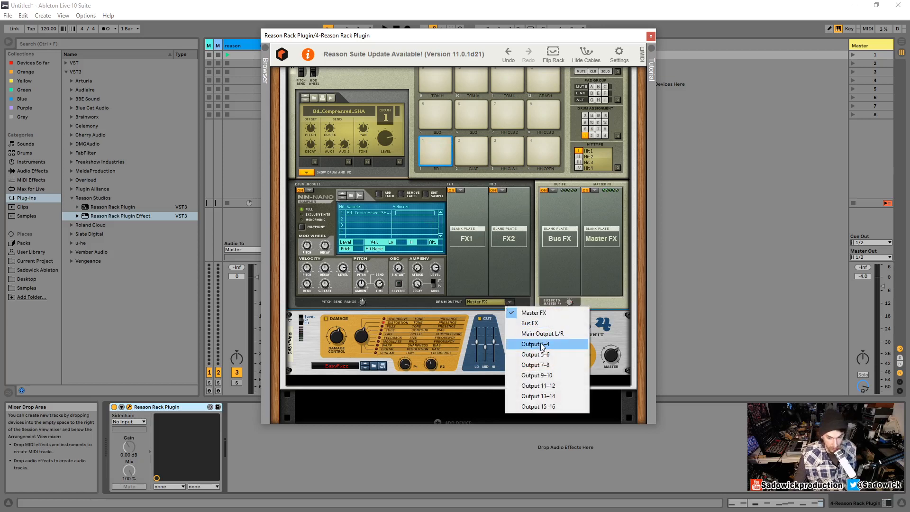
{"action": "left_click", "coordinate": [290, 321]}
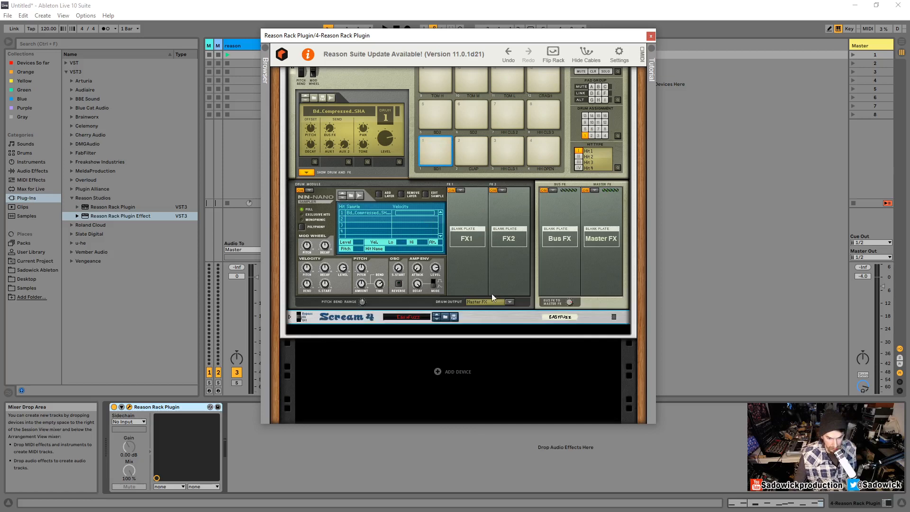
{"action": "left_click", "coordinate": [510, 303]}
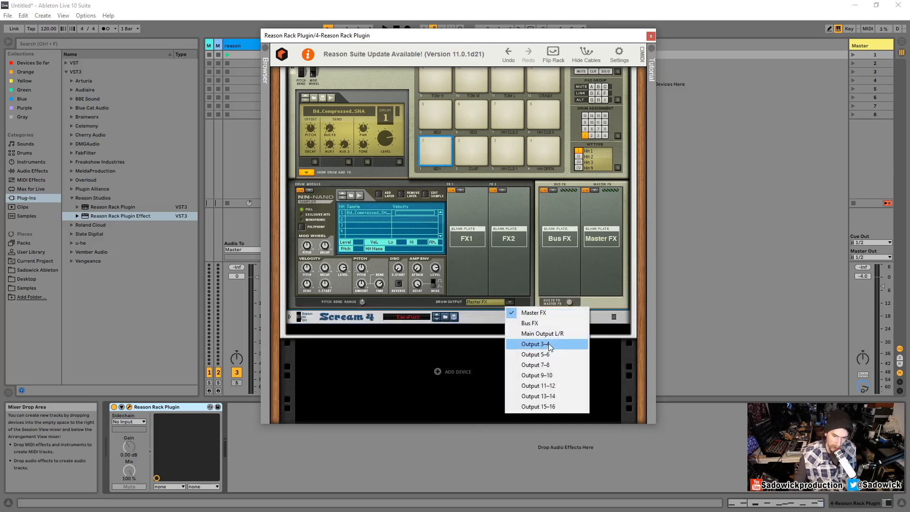
{"action": "left_click", "coordinate": [548, 343]}
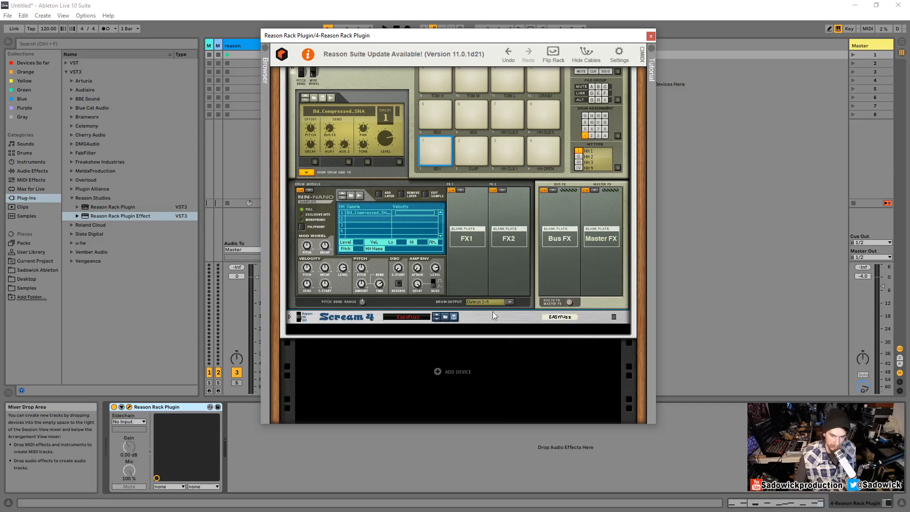
Flip the rack to its rear, unfold Scream 4, and cable its left output to the left input of mixer channel 1.
{"action": "left_click", "coordinate": [553, 55]}
{"action": "scroll", "coordinate": [600, 192], "scroll_direction": "down", "scroll_amount": 5}
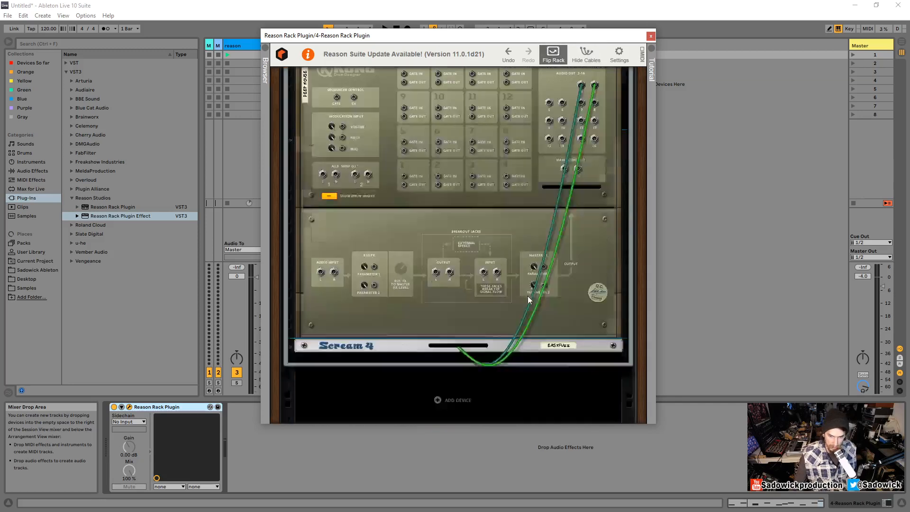
{"action": "left_click", "coordinate": [299, 347]}
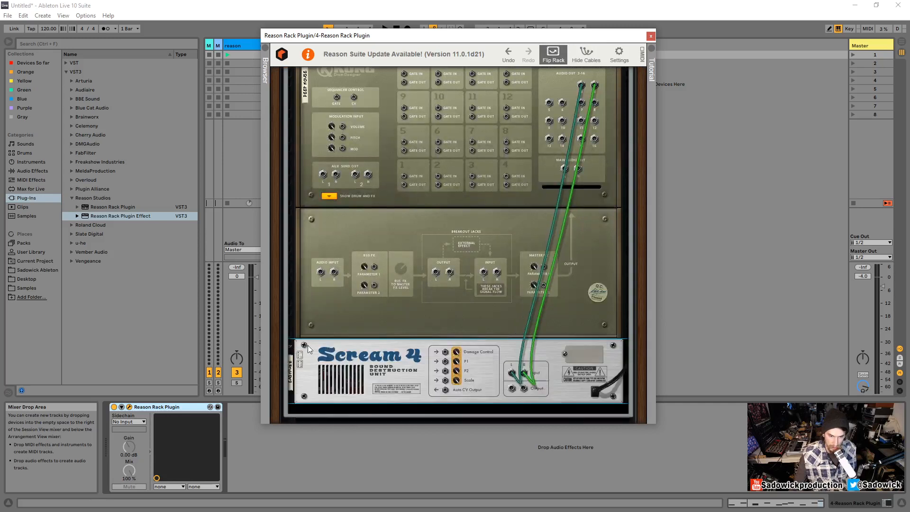
{"action": "scroll", "coordinate": [506, 302], "scroll_direction": "down", "scroll_amount": 4}
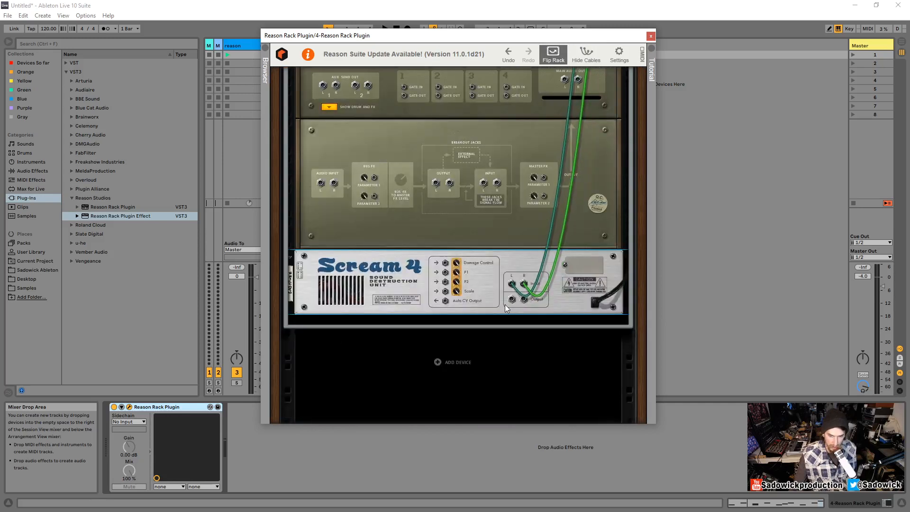
{"action": "left_click_drag", "start_coordinate": [512, 302], "coordinate": [311, 131]}
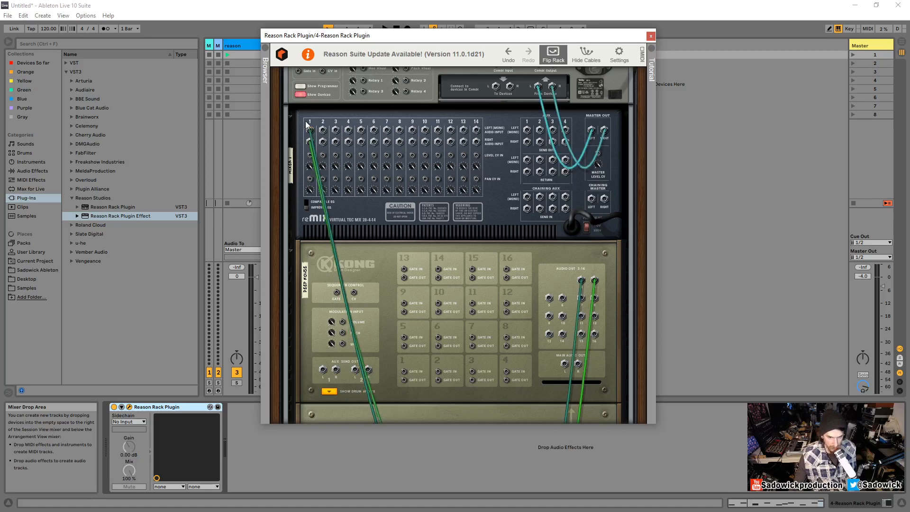
Flip the rack to its front, lower mixer channel 1's level, and briefly play back the beat.
{"action": "left_click", "coordinate": [553, 54]}
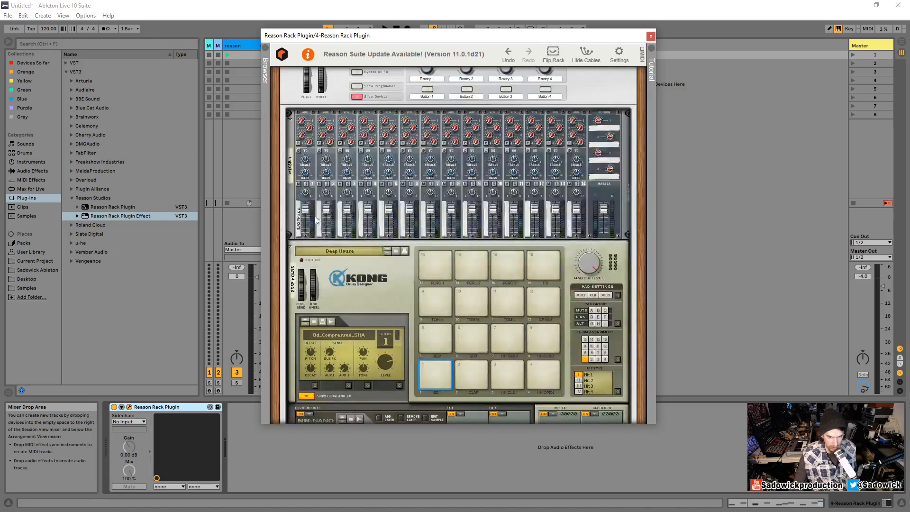
{"action": "left_click_drag", "start_coordinate": [307, 214], "coordinate": [309, 224]}
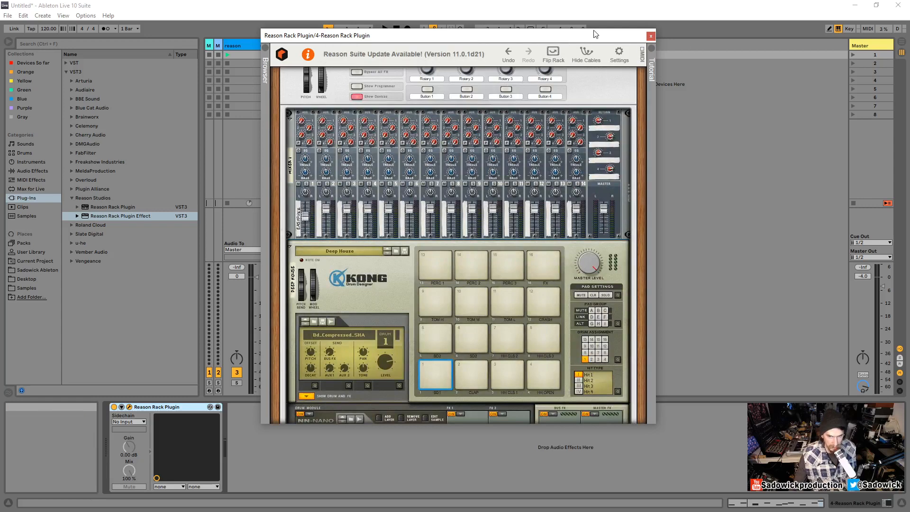
{"action": "mouse_move", "coordinate": [594, 33]}
{"action": "left_mouse_down"}
{"action": "mouse_move", "coordinate": [639, 49]}
{"action": "mouse_move", "coordinate": [601, 44]}
{"action": "left_mouse_up"}
{"action": "key", "text": "space"}
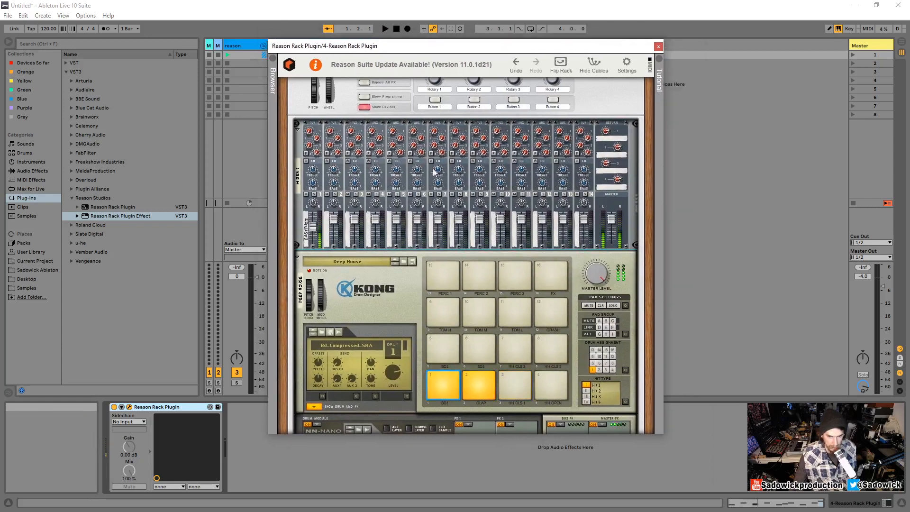
{"action": "key", "text": "space"}
Flip the rack to its rear, cable the Combinator's Combi Output to the host's main audio outputs, and check the sound in playback.
{"action": "left_click", "coordinate": [561, 64]}
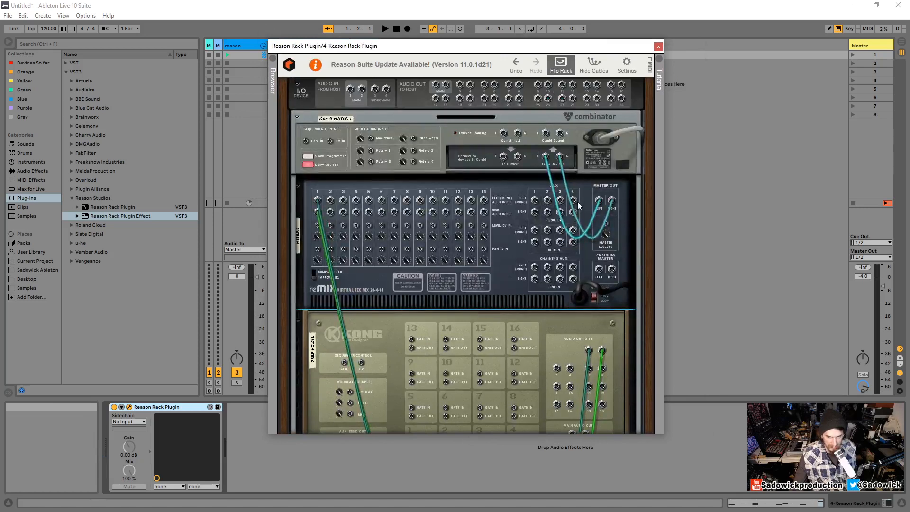
{"action": "left_click_drag", "start_coordinate": [546, 136], "coordinate": [436, 86]}
{"action": "key", "text": "space"}
{"action": "left_click_drag", "start_coordinate": [467, 50], "coordinate": [538, 49]}
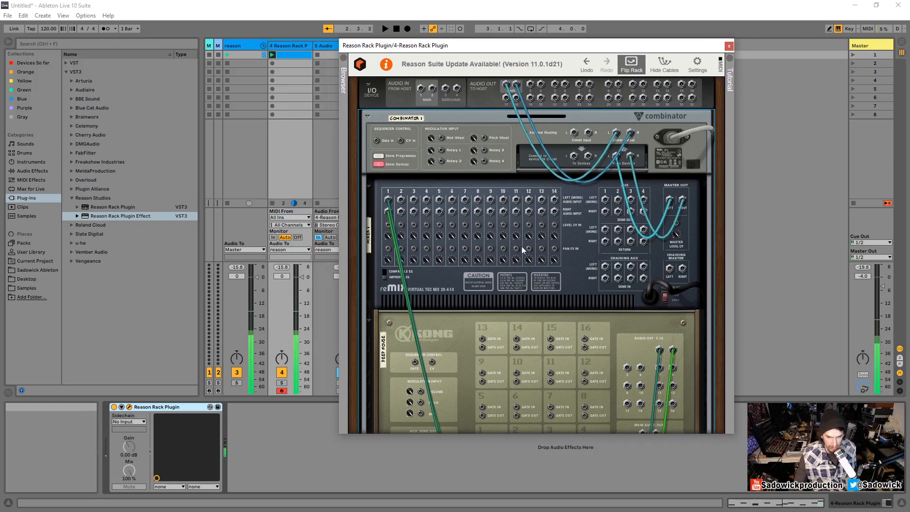
Move Scream 4's output cable to mixer channel 2 and cable Kong's main audio outputs to mixer channel 1.
{"action": "scroll", "coordinate": [536, 233], "scroll_direction": "down", "scroll_amount": 3}
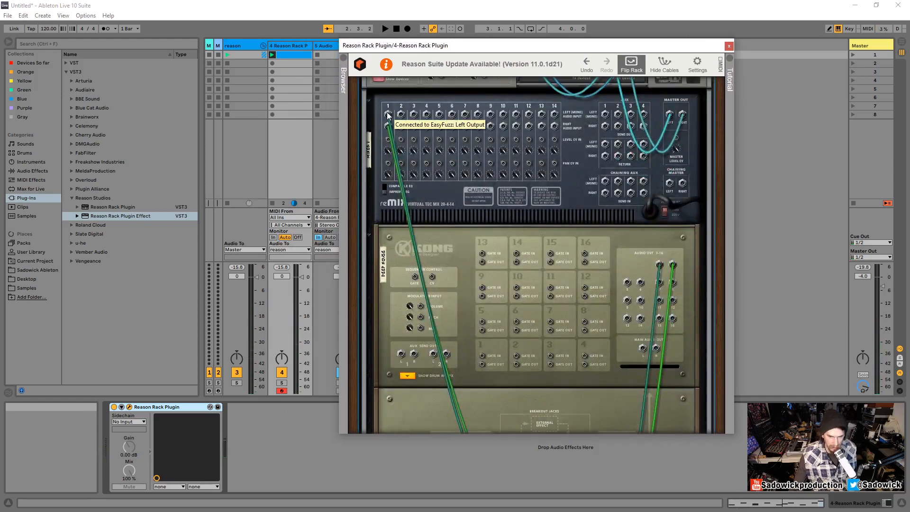
{"action": "left_click_drag", "start_coordinate": [387, 115], "coordinate": [402, 128]}
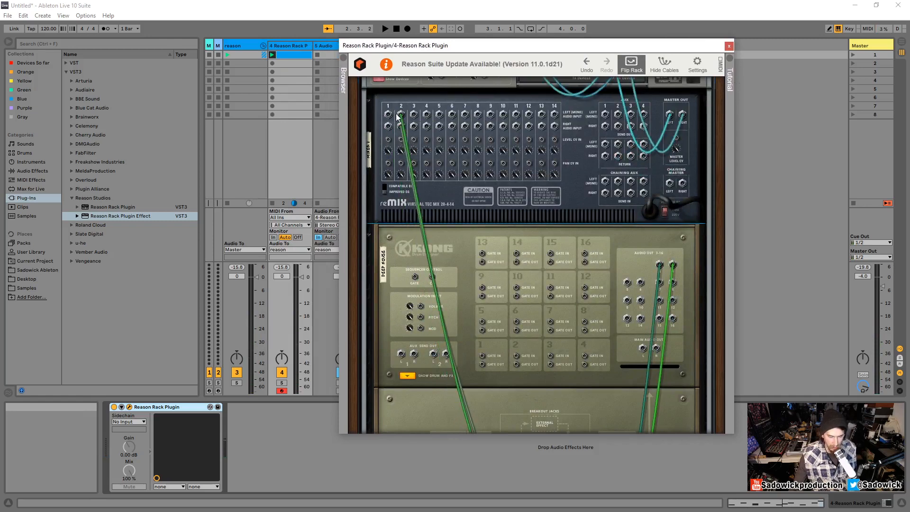
{"action": "scroll", "coordinate": [467, 202], "scroll_direction": "down", "scroll_amount": 2}
{"action": "left_click_drag", "start_coordinate": [644, 320], "coordinate": [389, 139]}
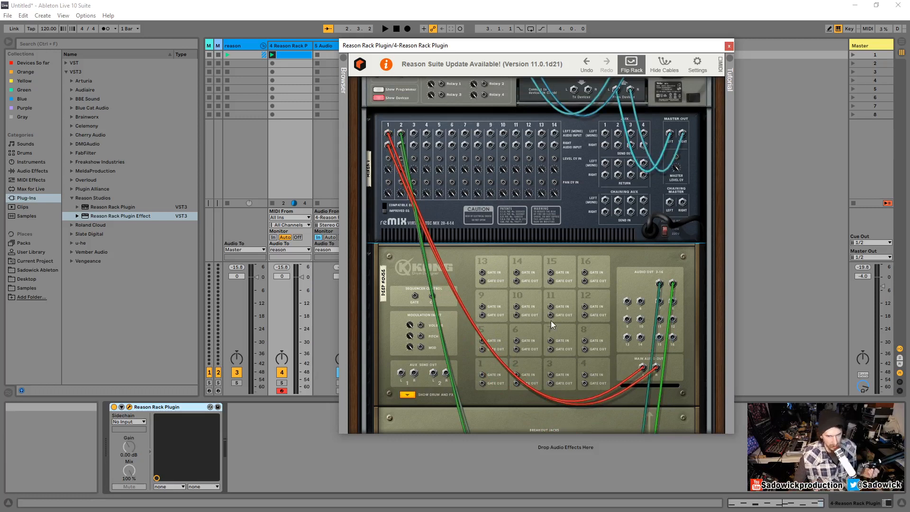
Flip the rack to its front and set mixer channel 2's level to 81 during playback.
{"action": "key", "text": "space"}
{"action": "left_click", "coordinate": [630, 63]}
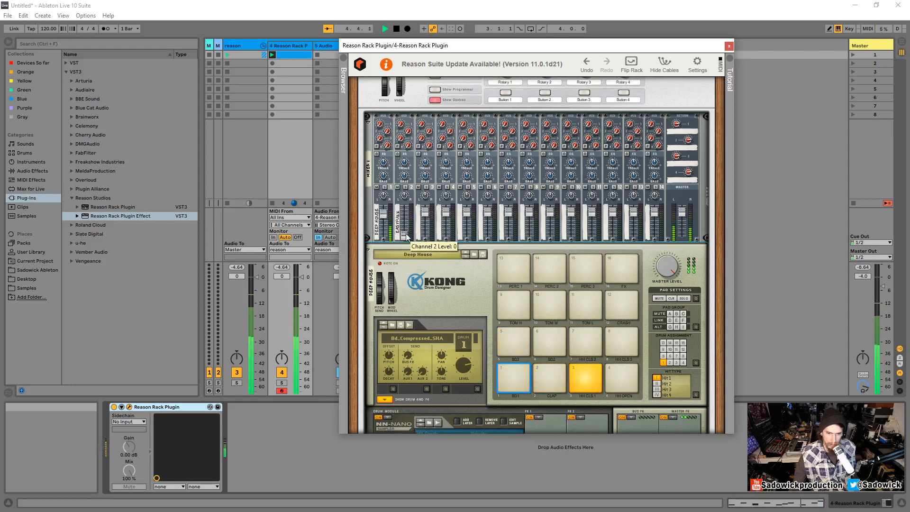
{"action": "left_click_drag", "start_coordinate": [405, 228], "coordinate": [406, 219]}
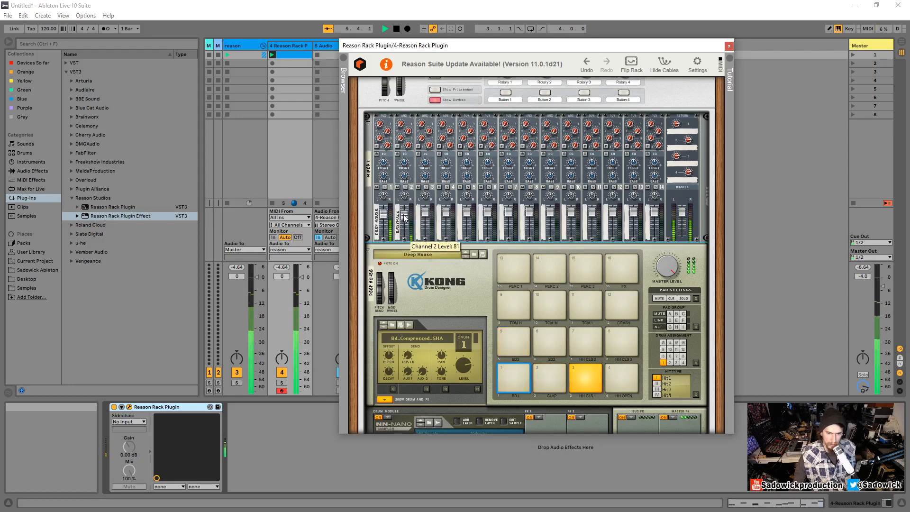
{"action": "scroll", "coordinate": [465, 270], "scroll_direction": "down", "scroll_amount": 3}
{"action": "key", "text": "space"}
Set Scream 4's Cut Mid to -11 while listening to playback.
{"action": "scroll", "coordinate": [465, 270], "scroll_direction": "down", "scroll_amount": 3}
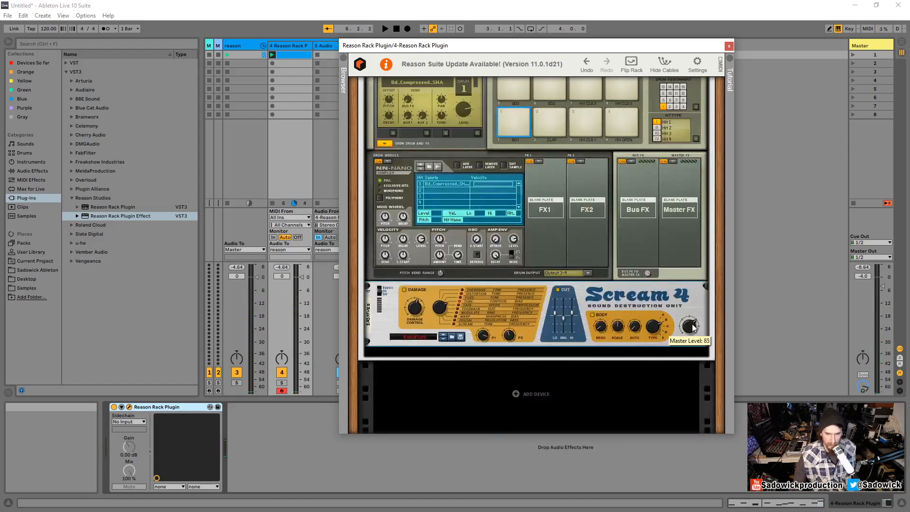
{"action": "key", "text": "space"}
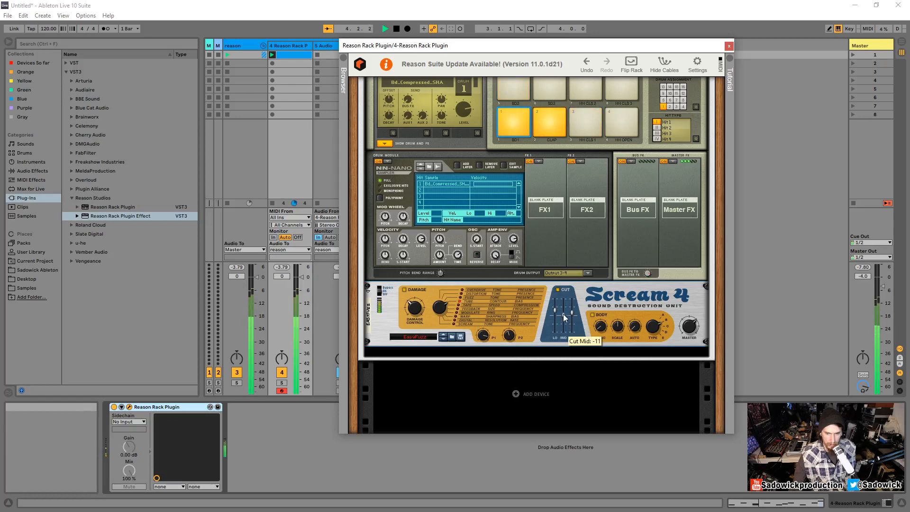
{"action": "left_click_drag", "start_coordinate": [564, 309], "coordinate": [564, 314]}
{"action": "key", "text": "space"}
{"action": "scroll", "coordinate": [580, 154], "scroll_direction": "up", "scroll_amount": 3}
{"action": "key", "text": "space"}
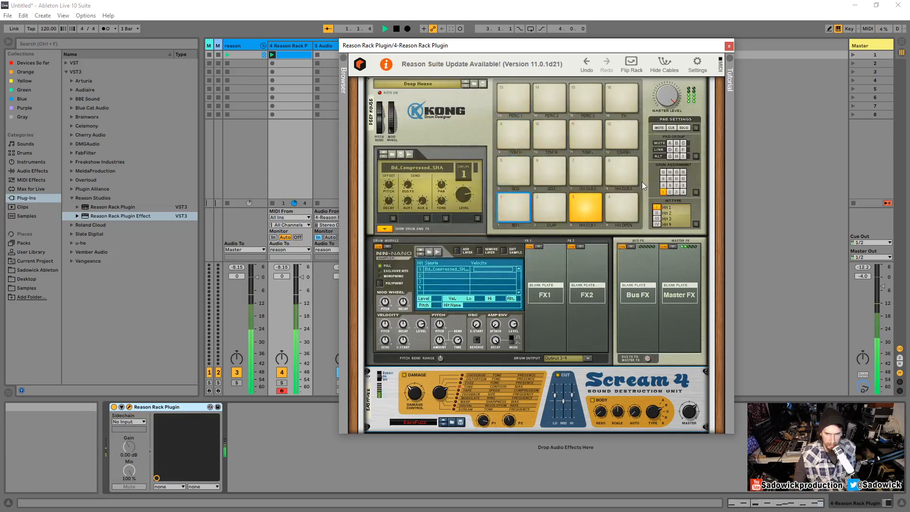
Compare Kong's pads 1 and 2, and set pad 2's drum output to Output 5–6.
{"action": "left_click", "coordinate": [560, 206]}
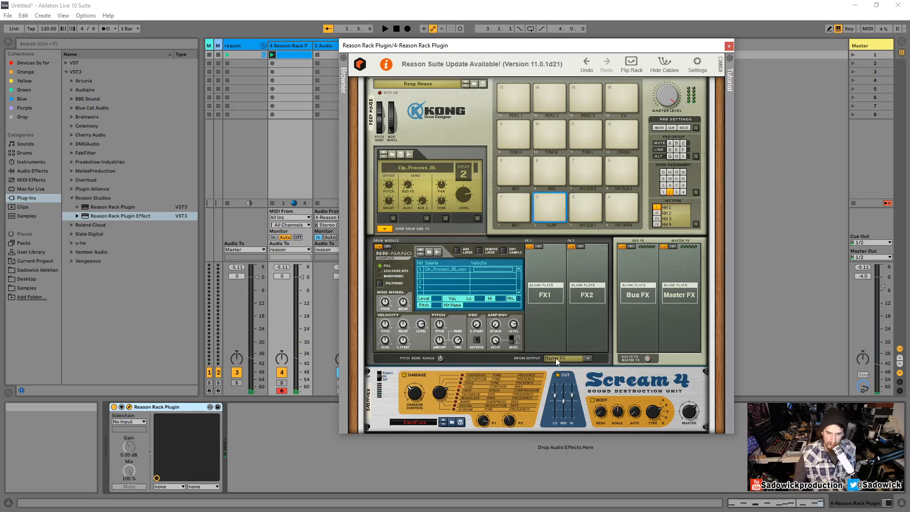
{"action": "left_click", "coordinate": [506, 203]}
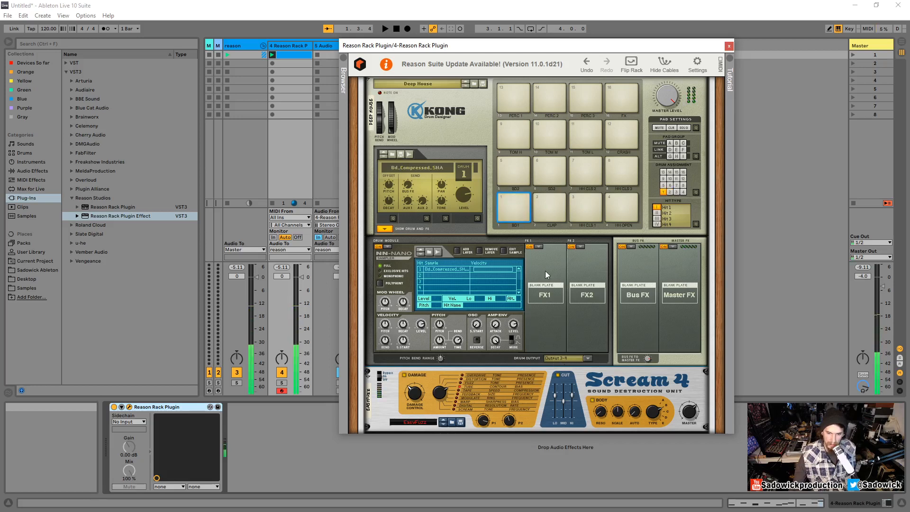
{"action": "left_click", "coordinate": [555, 202]}
{"action": "left_click", "coordinate": [588, 358]}
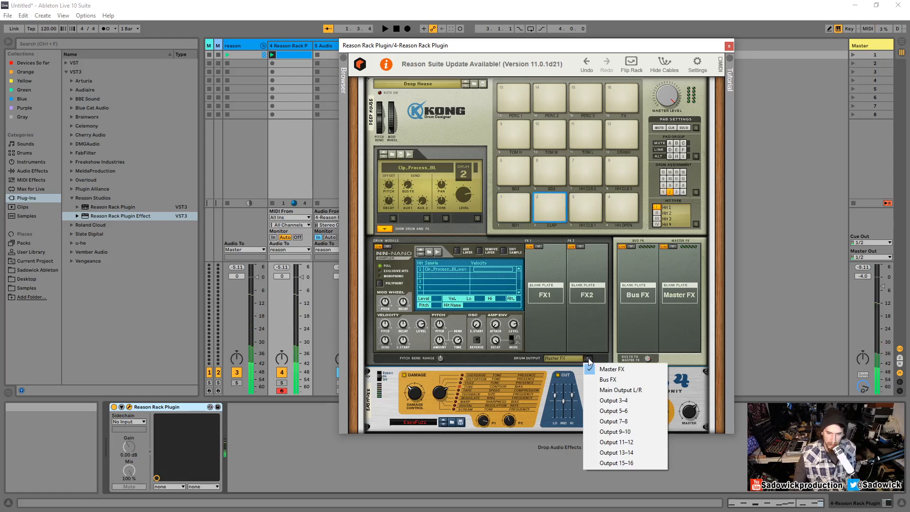
{"action": "left_click", "coordinate": [630, 412]}
Flip the rack to its rear and fold Scream 4.
{"action": "scroll", "coordinate": [582, 200], "scroll_direction": "up", "scroll_amount": 3}
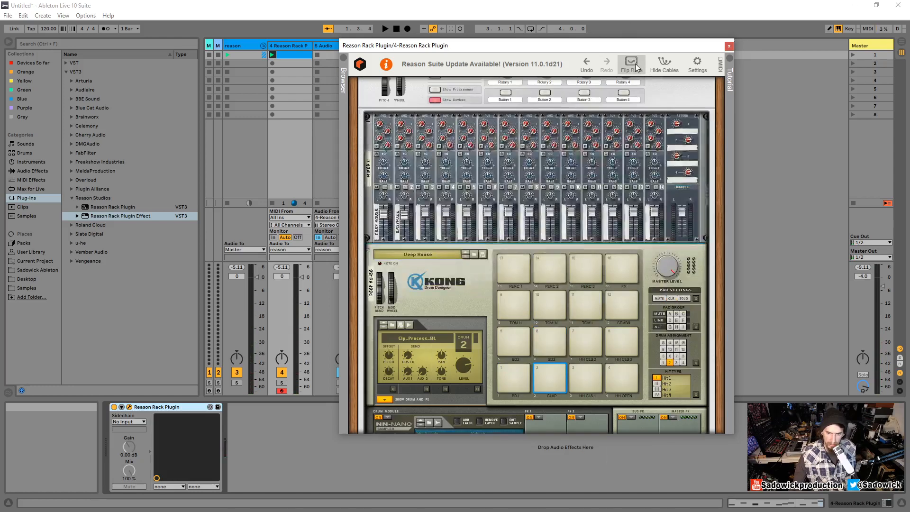
{"action": "left_click", "coordinate": [631, 63]}
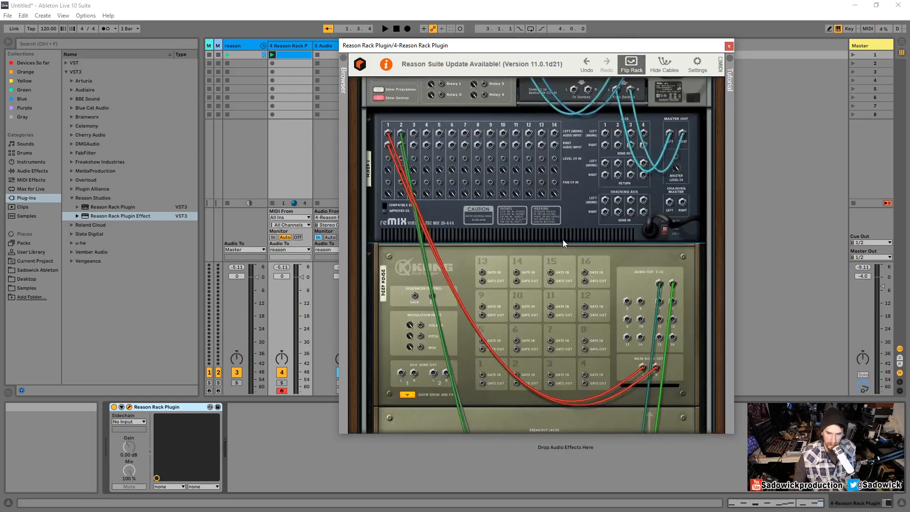
{"action": "scroll", "coordinate": [564, 243], "scroll_direction": "down", "scroll_amount": 6}
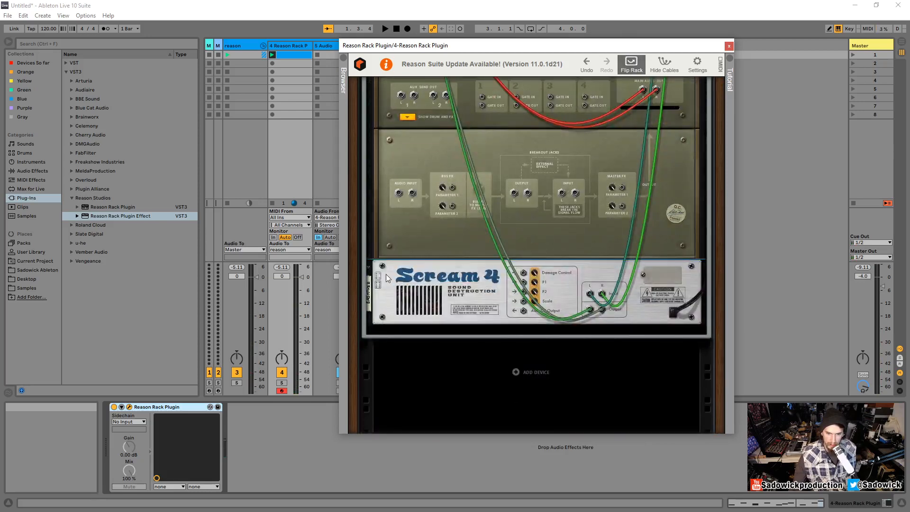
{"action": "left_click", "coordinate": [367, 269]}
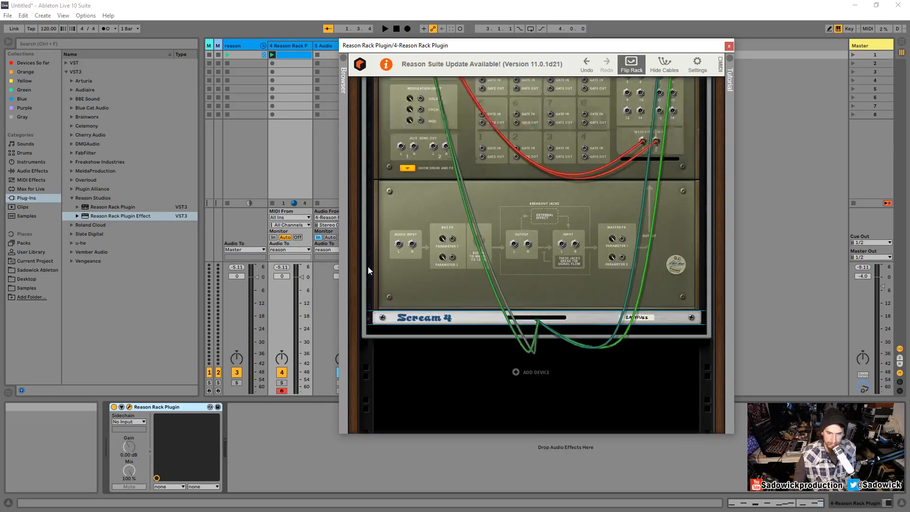
Try to add an RV7000 MkII Reverb after Scream 4 inside the Combinator, unfold Scream 4, and undo the changes.
{"action": "right_click", "coordinate": [424, 329]}
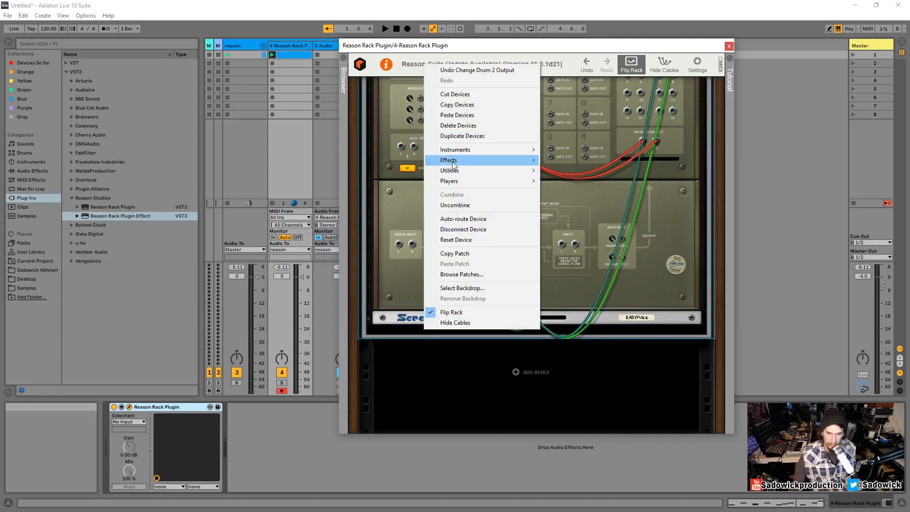
{"action": "mouse_move", "coordinate": [454, 161]}
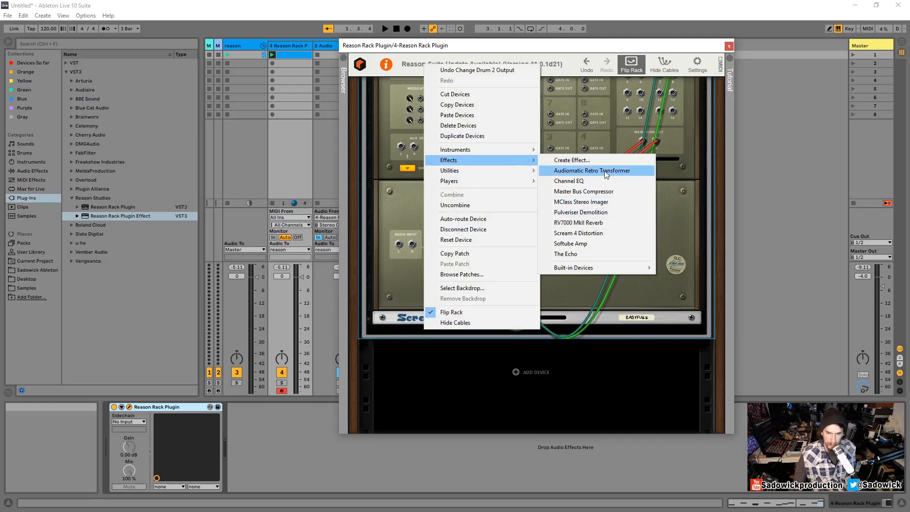
{"action": "left_click", "coordinate": [607, 223]}
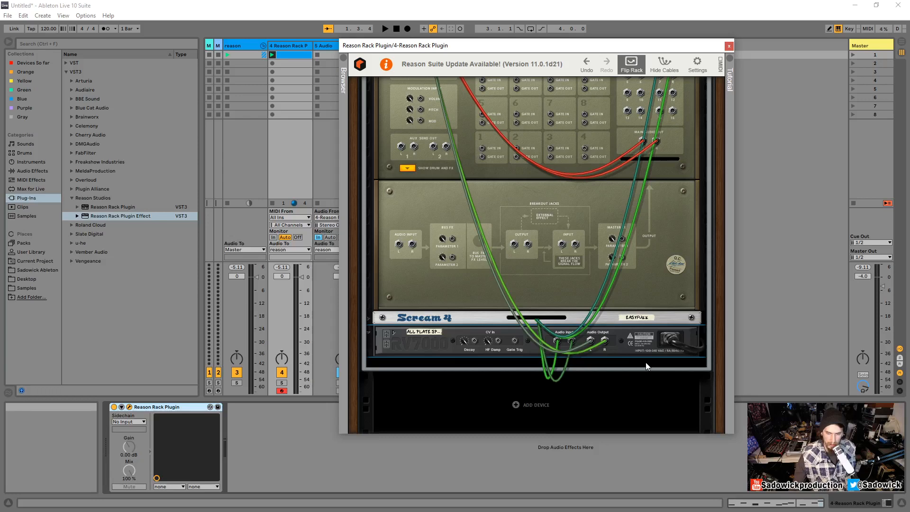
{"action": "scroll", "coordinate": [645, 362], "scroll_direction": "up", "scroll_amount": 1}
{"action": "left_click", "coordinate": [369, 376]}
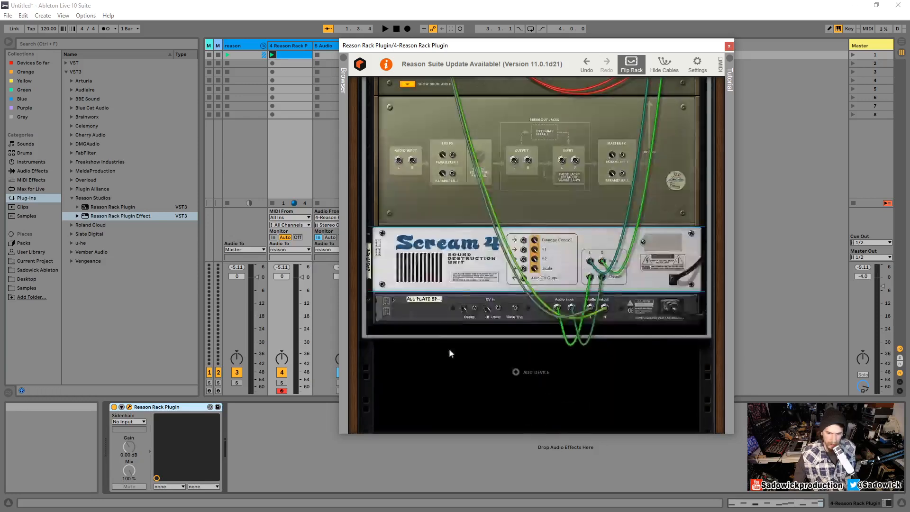
{"action": "left_click", "coordinate": [587, 64]}
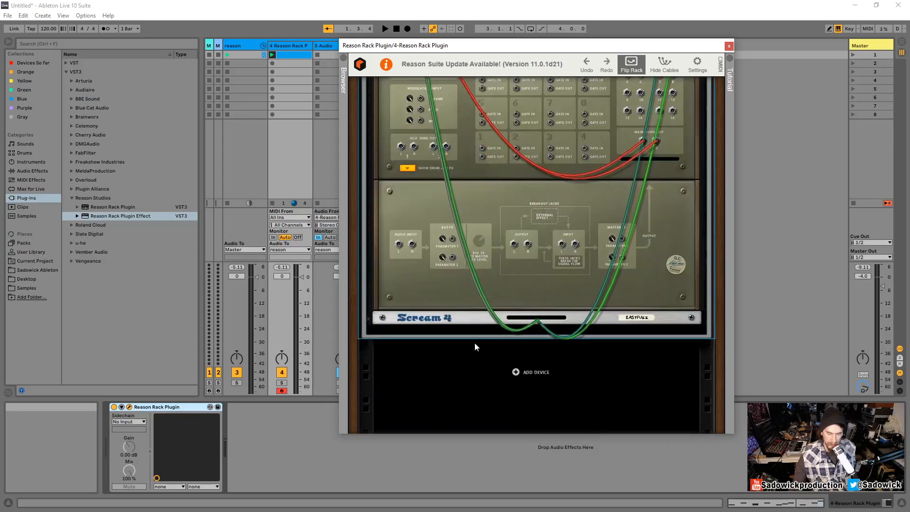
Create an RV7000 MkII Reverb in the empty rack space, disconnect its audio cables, and move it into the Combinator below Scream 4.
{"action": "right_click", "coordinate": [527, 373]}
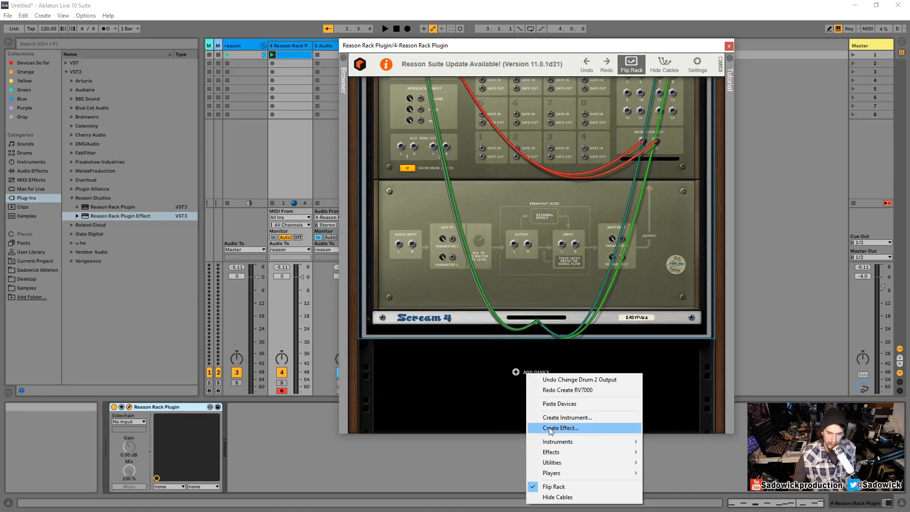
{"action": "mouse_move", "coordinate": [565, 452]}
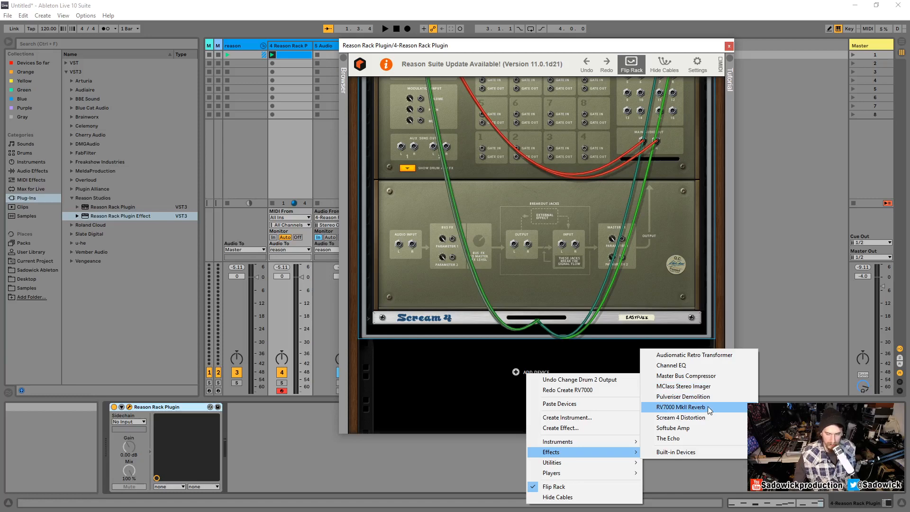
{"action": "left_click", "coordinate": [708, 406]}
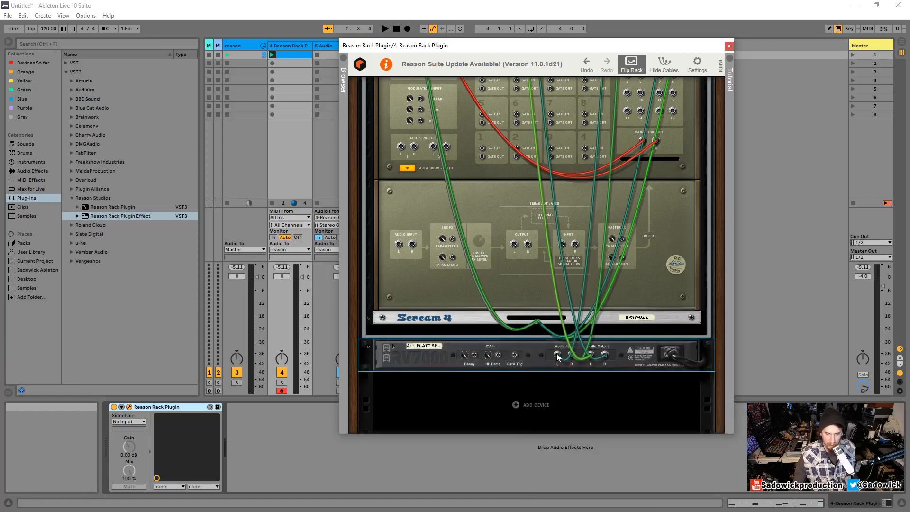
{"action": "left_click_drag", "start_coordinate": [590, 355], "coordinate": [613, 359]}
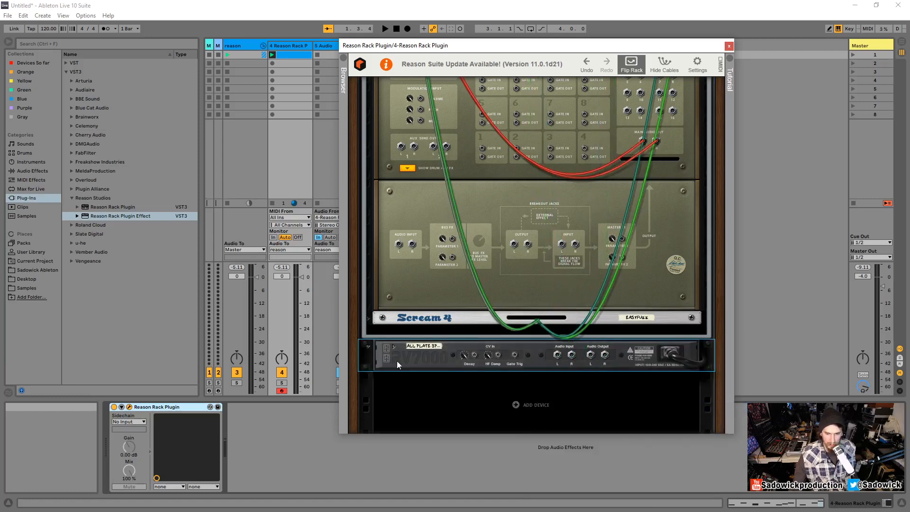
{"action": "left_click_drag", "start_coordinate": [369, 358], "coordinate": [373, 332]}
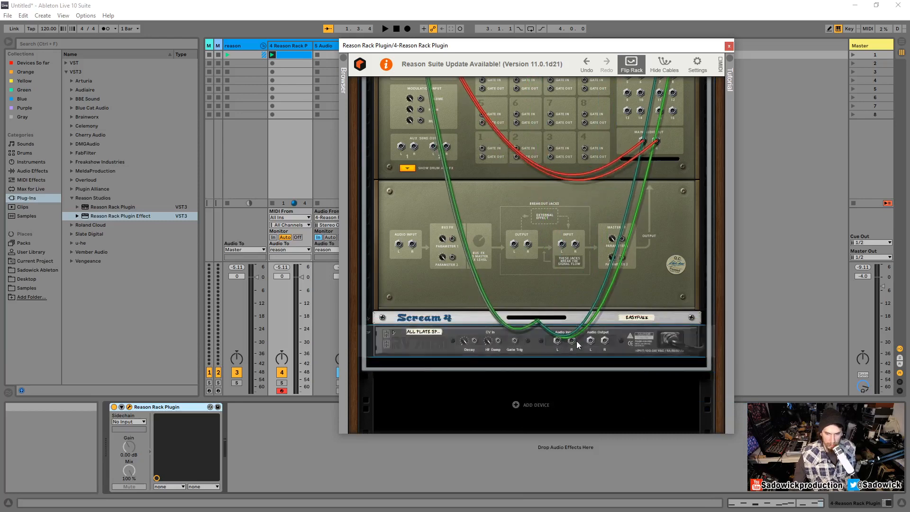
Cable Kong's Output 5–6 to the RV7000's audio inputs and the RV7000's outputs to mixer channel 3.
{"action": "scroll", "coordinate": [630, 321], "scroll_direction": "up", "scroll_amount": 2}
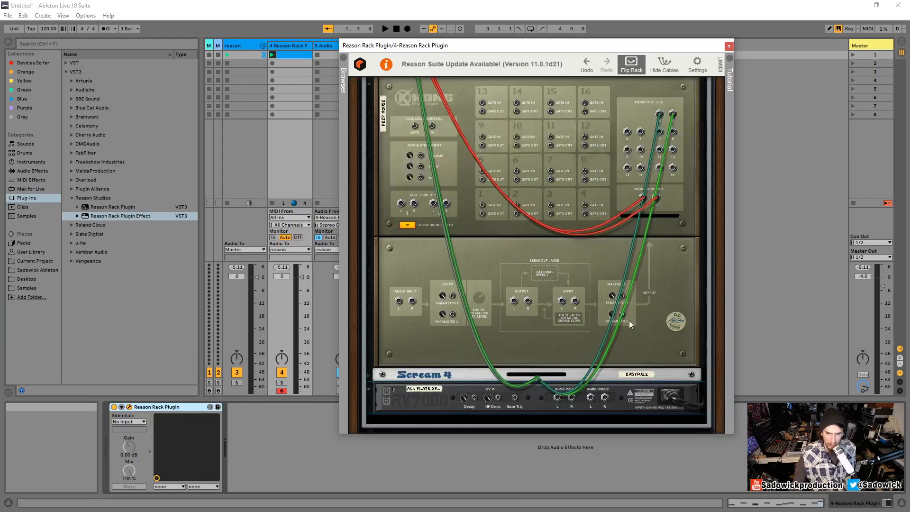
{"action": "left_click_drag", "start_coordinate": [627, 133], "coordinate": [416, 144]}
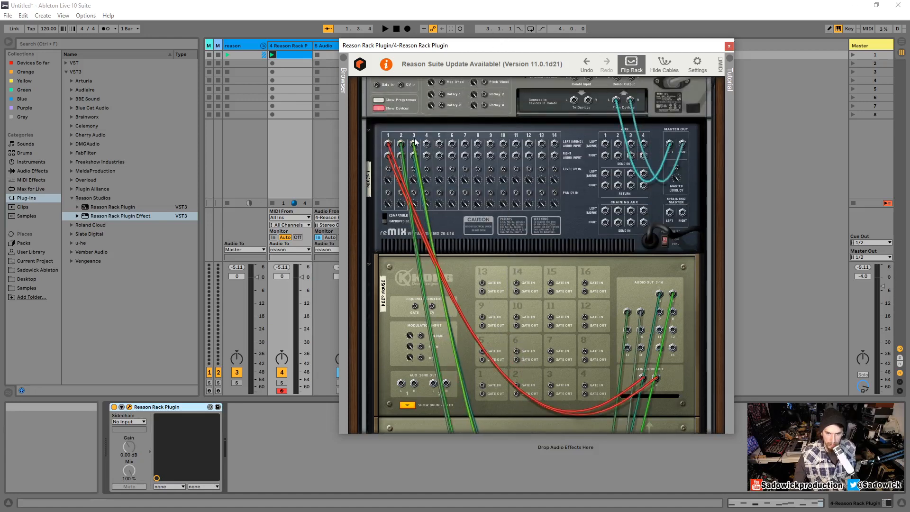
Flip the rack to its front, start playback, and set mixer channel 3's level to 92.
{"action": "left_click", "coordinate": [632, 66]}
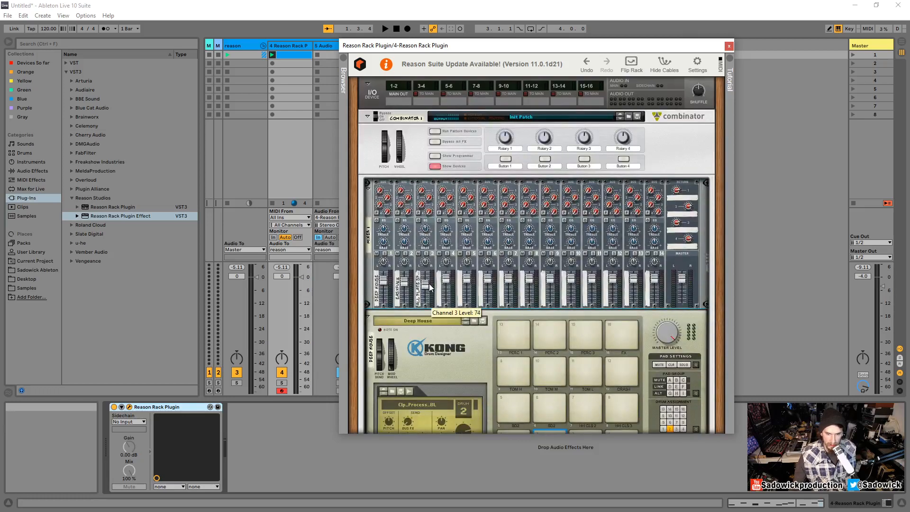
{"action": "key", "text": "space"}
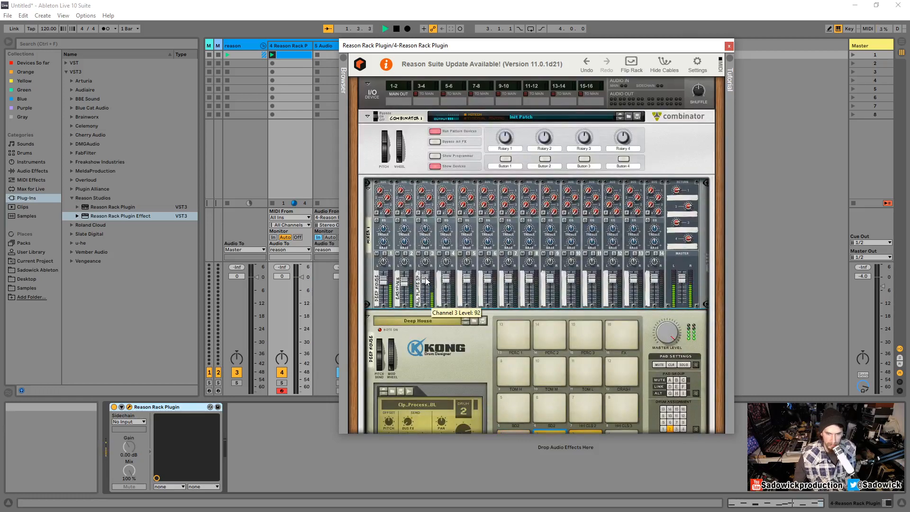
{"action": "scroll", "coordinate": [470, 274], "scroll_direction": "down", "scroll_amount": 5}
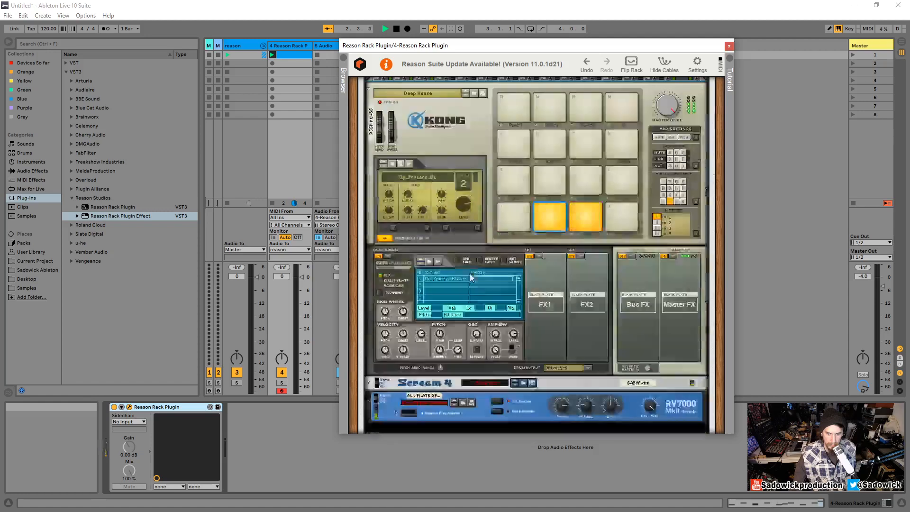
Stop playback, flip the rack to its rear and examine the cabling between the Combinator, Mixer, Kong, Scream 4 and RV7000.
{"action": "key", "text": "space"}
{"action": "scroll", "coordinate": [471, 274], "scroll_direction": "up", "scroll_amount": 5}
{"action": "scroll", "coordinate": [475, 268], "scroll_direction": "down", "scroll_amount": 8}
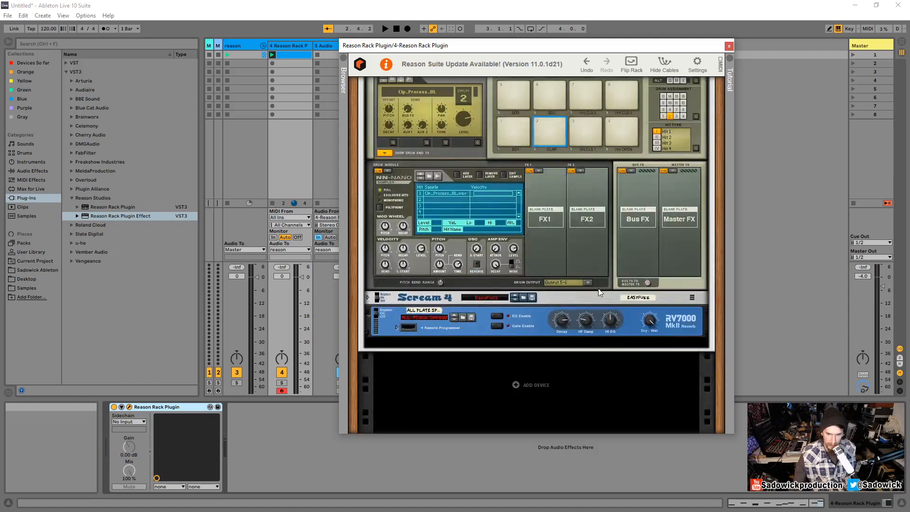
{"action": "scroll", "coordinate": [598, 289], "scroll_direction": "up", "scroll_amount": 5}
{"action": "key", "text": "Tab"}
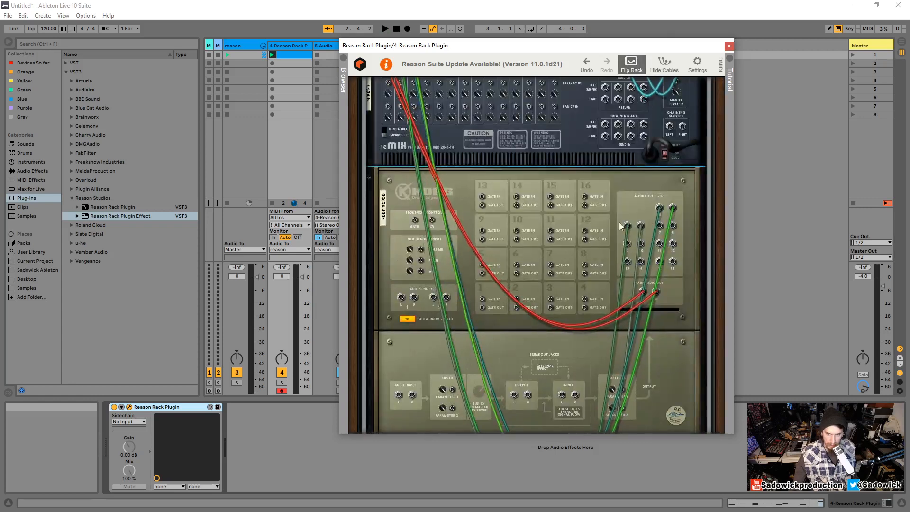
{"action": "scroll", "coordinate": [643, 231], "scroll_direction": "down", "scroll_amount": 5}
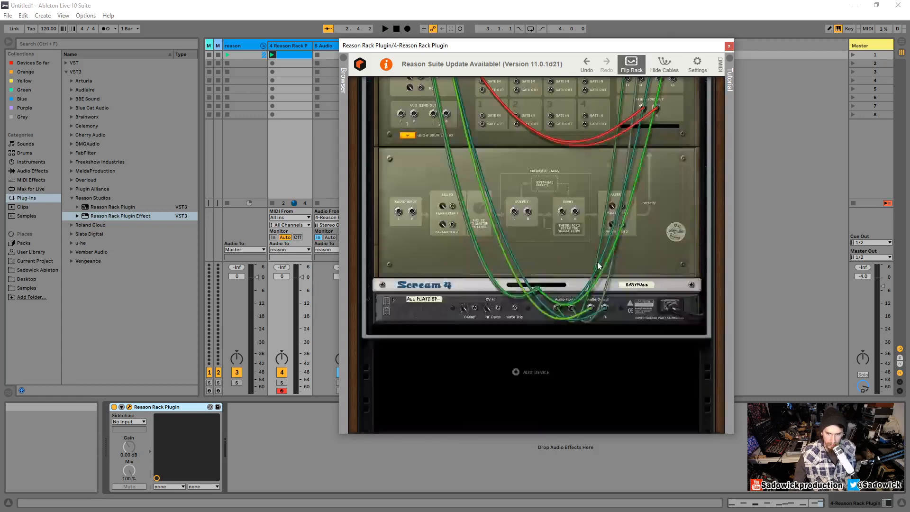
{"action": "scroll", "coordinate": [545, 302], "scroll_direction": "up", "scroll_amount": 8}
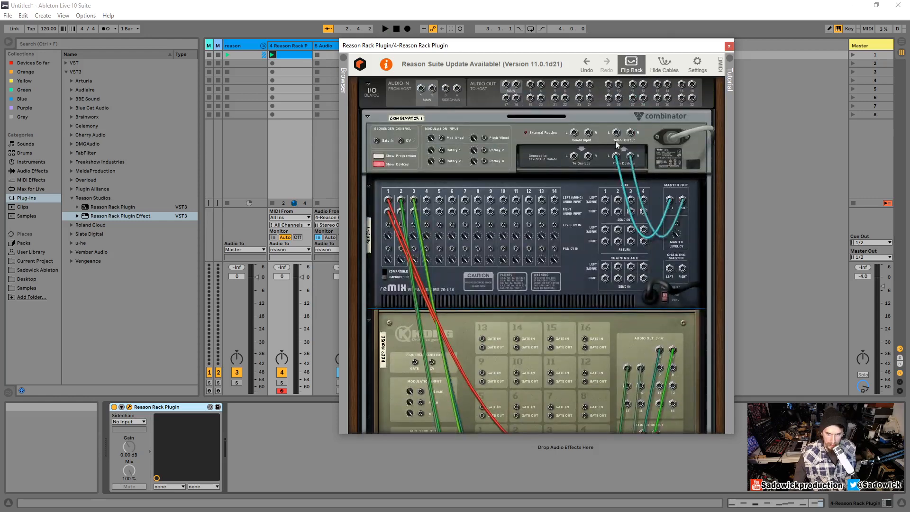
{"action": "scroll", "coordinate": [607, 280], "scroll_direction": "down", "scroll_amount": 3}
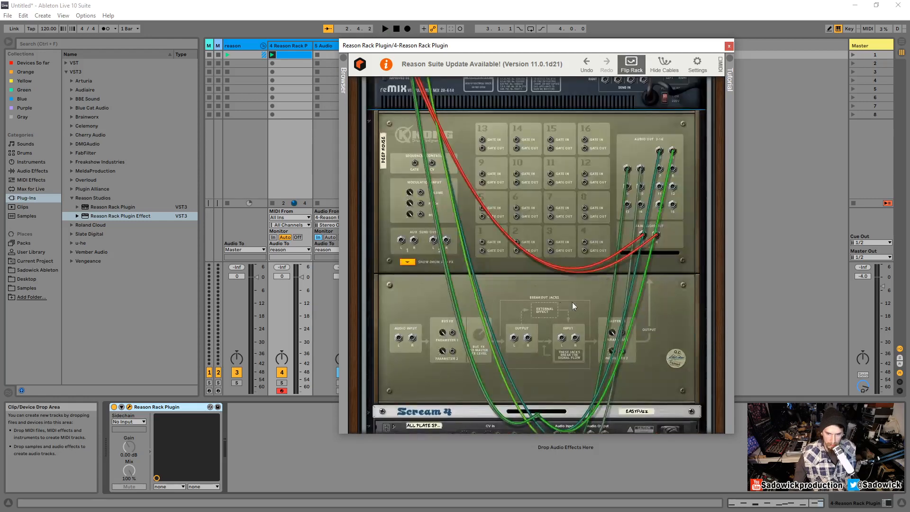
{"action": "scroll", "coordinate": [581, 294], "scroll_direction": "up", "scroll_amount": 3}
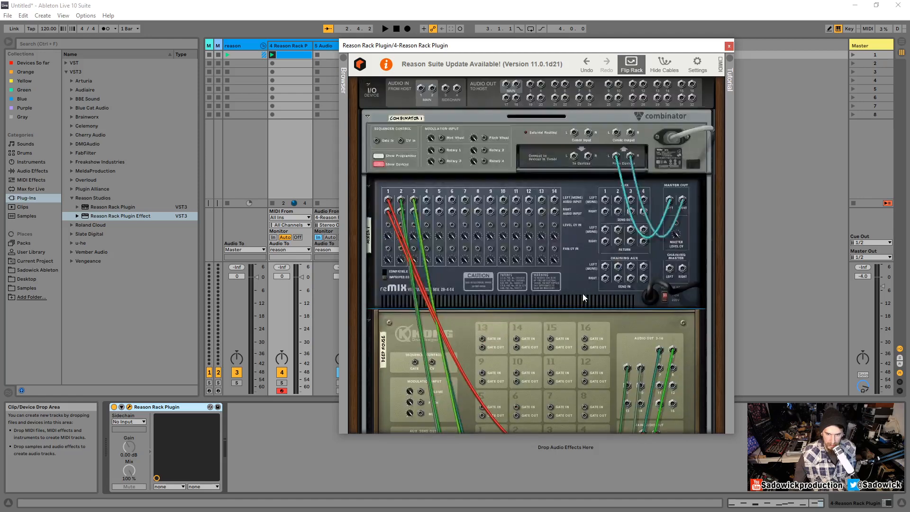
{"action": "scroll", "coordinate": [584, 293], "scroll_direction": "down", "scroll_amount": 1}
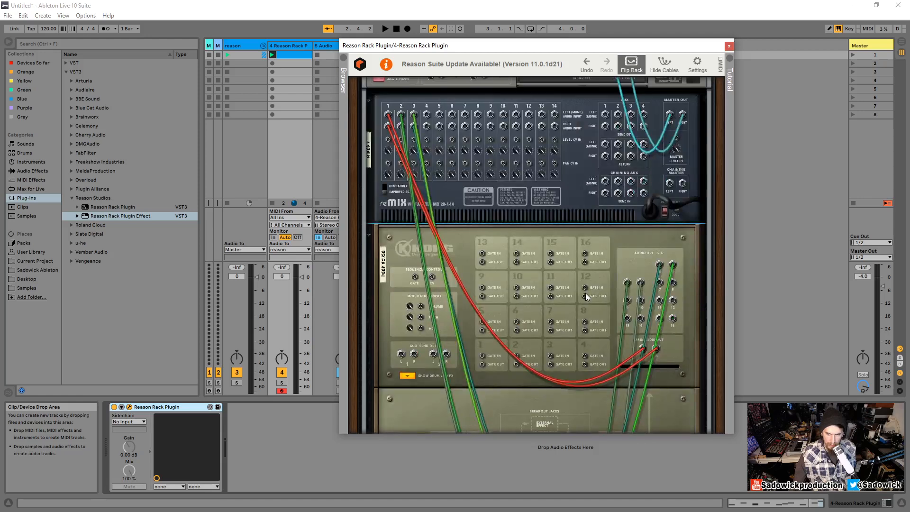
{"action": "scroll", "coordinate": [522, 279], "scroll_direction": "down", "scroll_amount": 3}
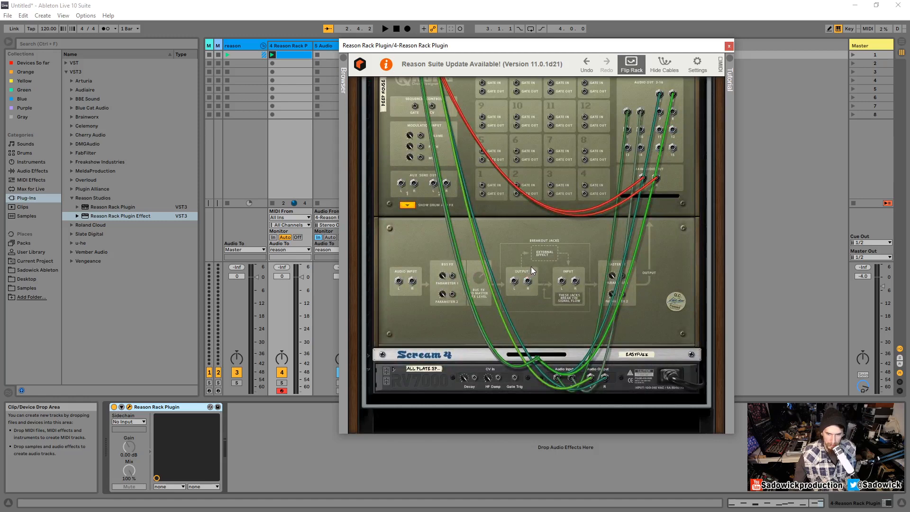
Unfold Scream 4 on the rear of the rack and inspect its audio input and output connections.
{"action": "left_click", "coordinate": [374, 358]}
{"action": "scroll", "coordinate": [474, 337], "scroll_direction": "down", "scroll_amount": 2}
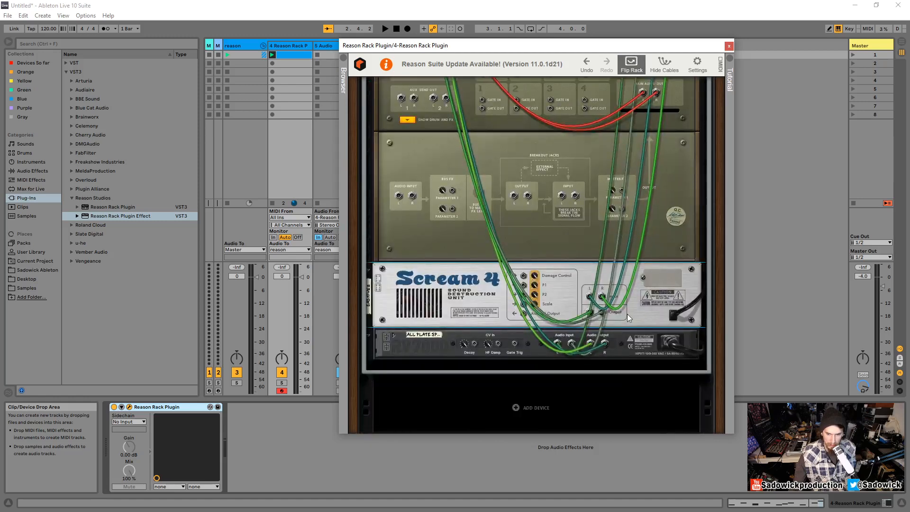
{"action": "scroll", "coordinate": [628, 313], "scroll_direction": "up", "scroll_amount": 6}
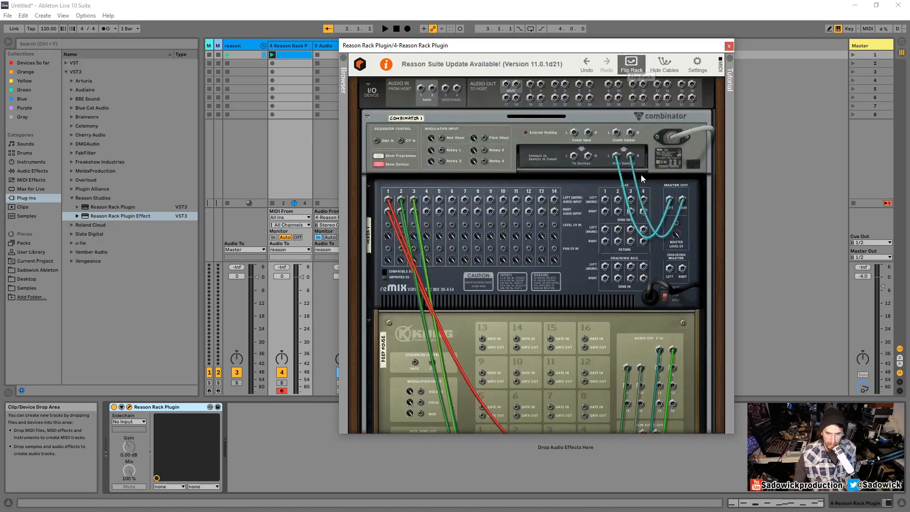
Cable the I/O device's main audio output to the Combinator's output and audition the beat from the rack's front.
{"action": "left_click_drag", "start_coordinate": [508, 87], "coordinate": [618, 136]}
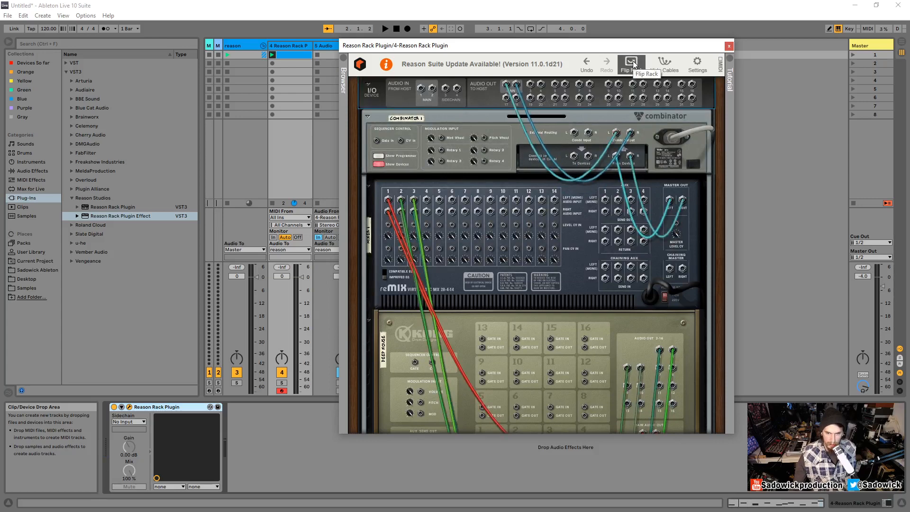
{"action": "left_click", "coordinate": [632, 63]}
{"action": "key", "text": "space"}
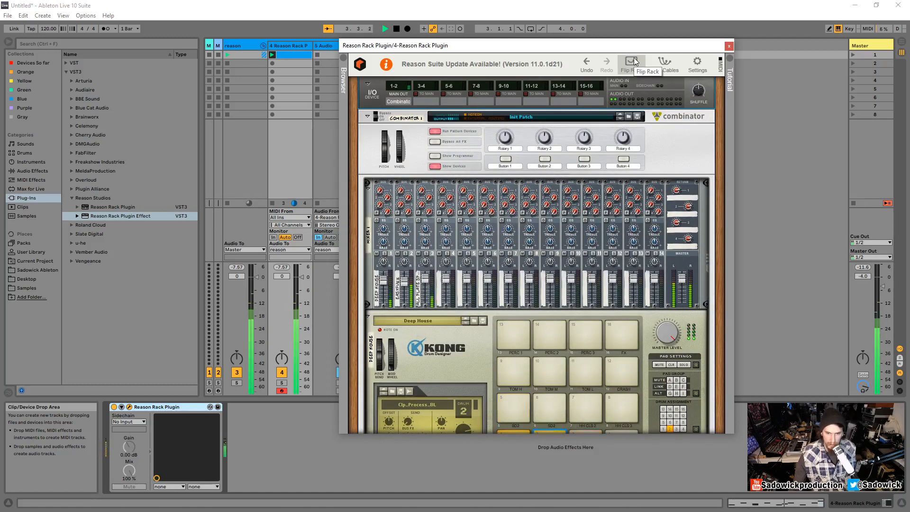
{"action": "key", "text": "space"}
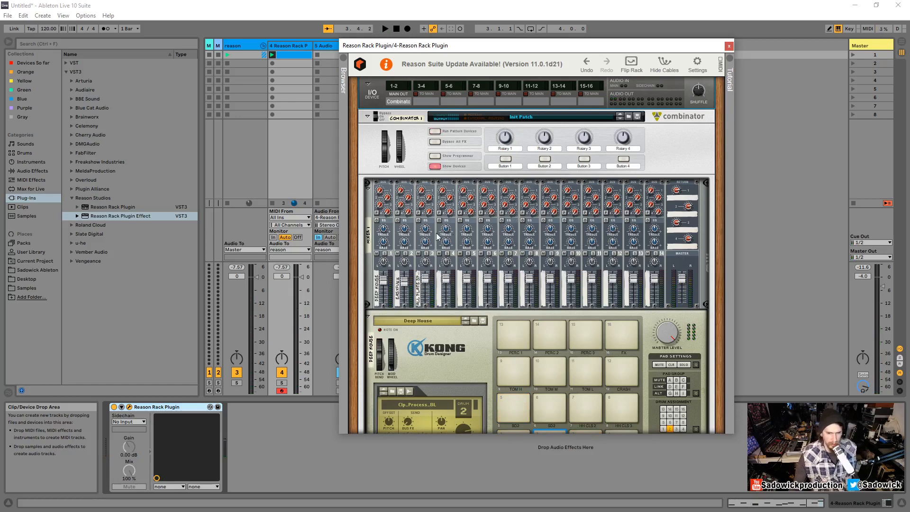
Create a Spider Audio Merger & Splitter on the rack's rear and move it into the Combinator below the RV7000.
{"action": "scroll", "coordinate": [554, 313], "scroll_direction": "down", "scroll_amount": 10}
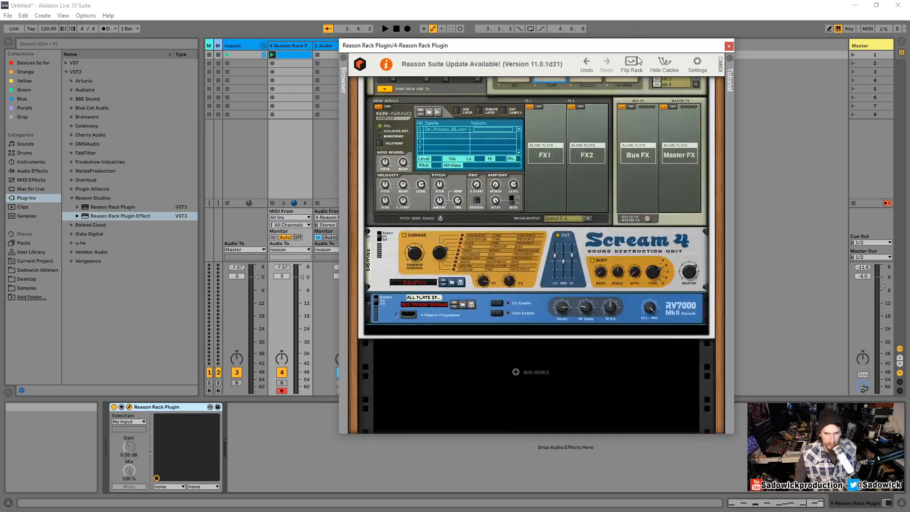
{"action": "left_click", "coordinate": [638, 61]}
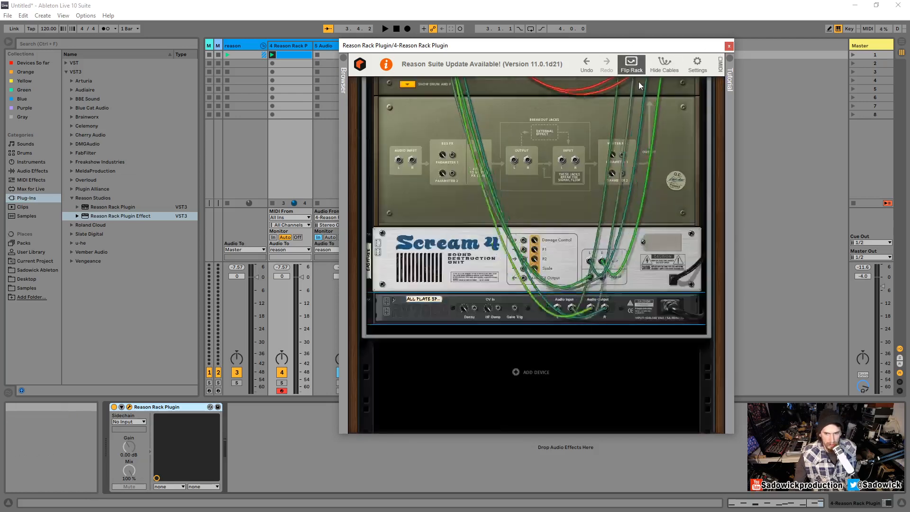
{"action": "right_click", "coordinate": [523, 372]}
{"action": "mouse_move", "coordinate": [577, 452]}
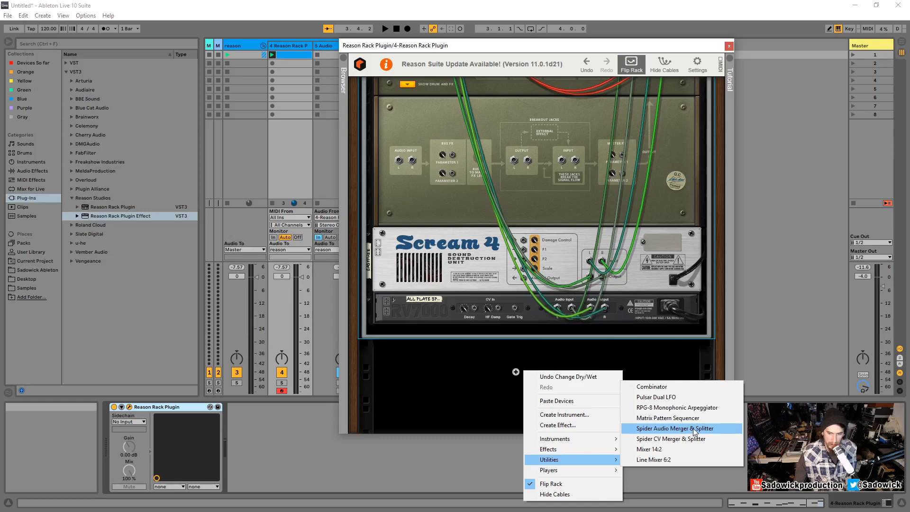
{"action": "left_click", "coordinate": [695, 429]}
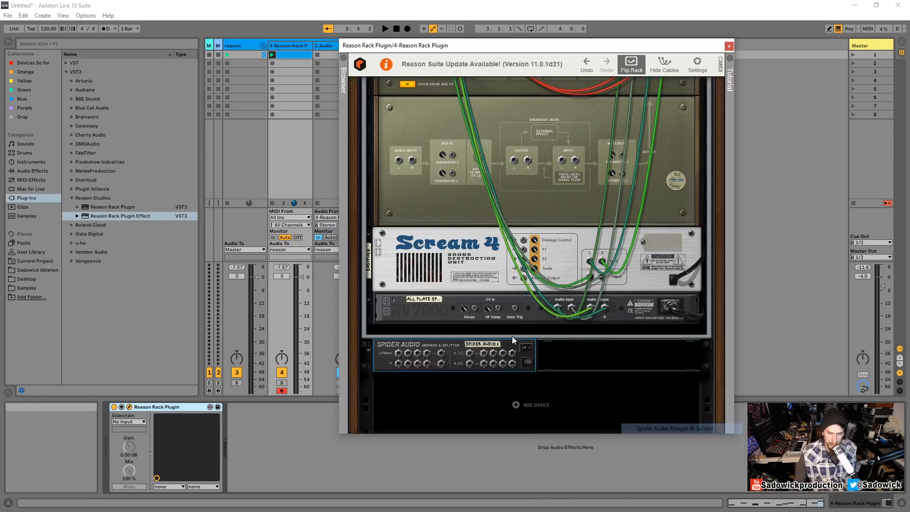
{"action": "left_click_drag", "start_coordinate": [398, 364], "coordinate": [389, 338]}
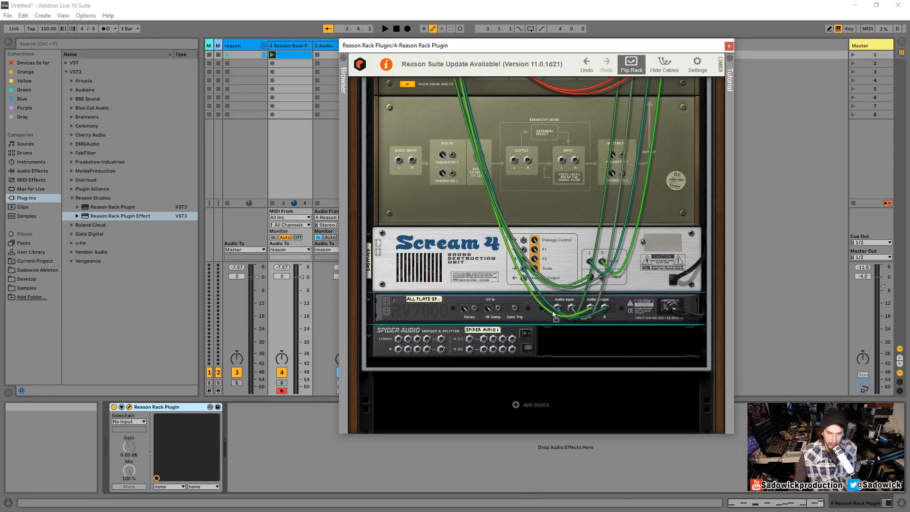
Move the RV7000's input cables to the Spider splitter's inputs, and cable the splitter's outputs to the RV7000 and mixer channel 4.
{"action": "left_click_drag", "start_coordinate": [559, 309], "coordinate": [470, 342]}
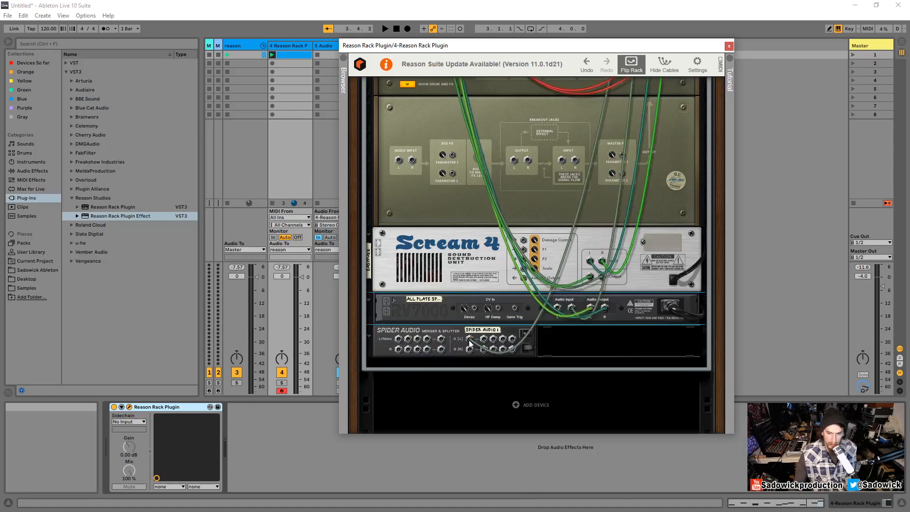
{"action": "left_click_drag", "start_coordinate": [572, 311], "coordinate": [493, 340]}
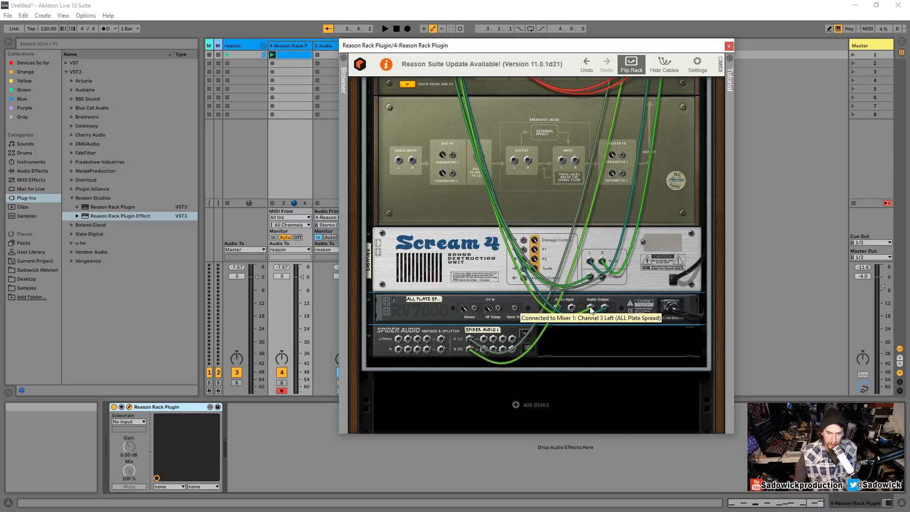
{"action": "left_click_drag", "start_coordinate": [484, 339], "coordinate": [559, 309]}
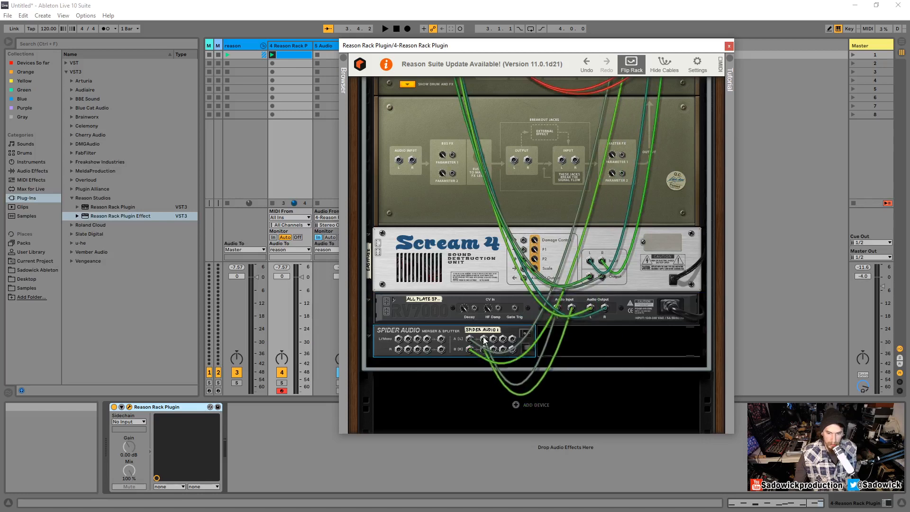
{"action": "left_click_drag", "start_coordinate": [494, 341], "coordinate": [427, 156]}
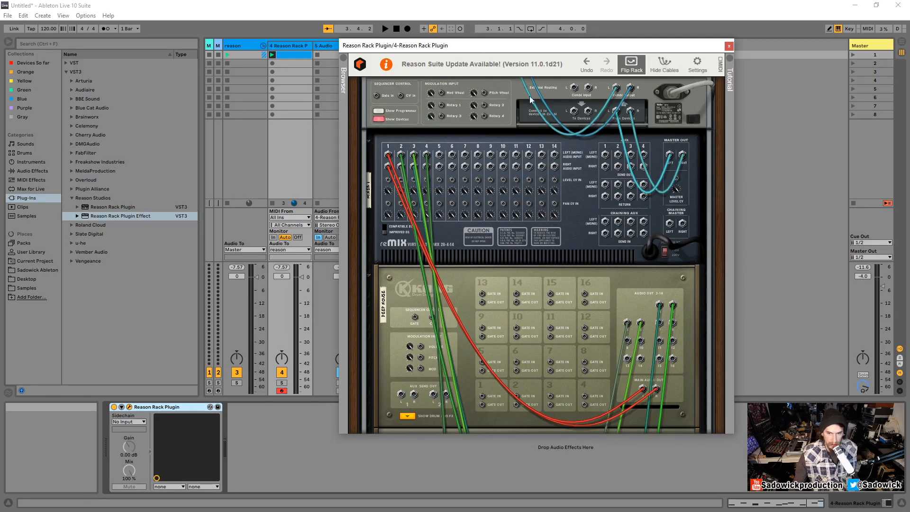
Audition the beat from the rack's front while panning mixer channel 3 to -22 and adjusting channel 4's level.
{"action": "left_click", "coordinate": [637, 71]}
{"action": "key", "text": "space"}
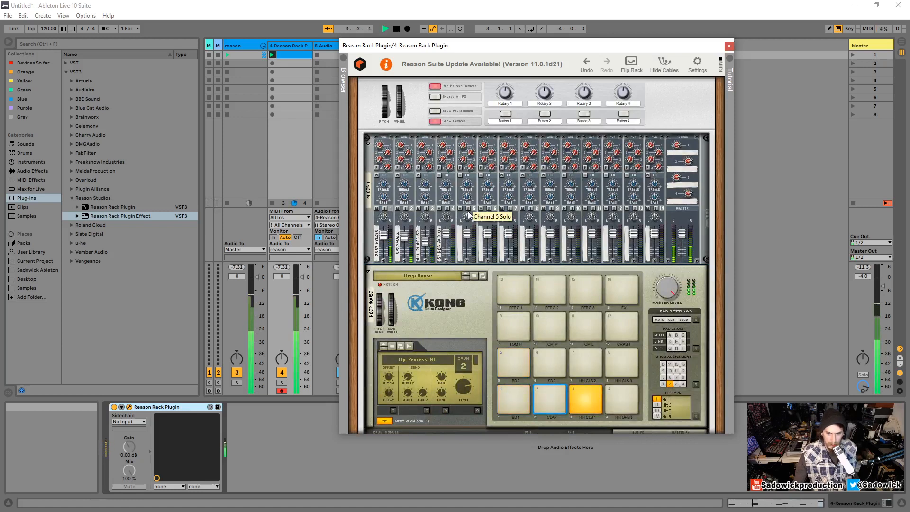
{"action": "key", "text": "space"}
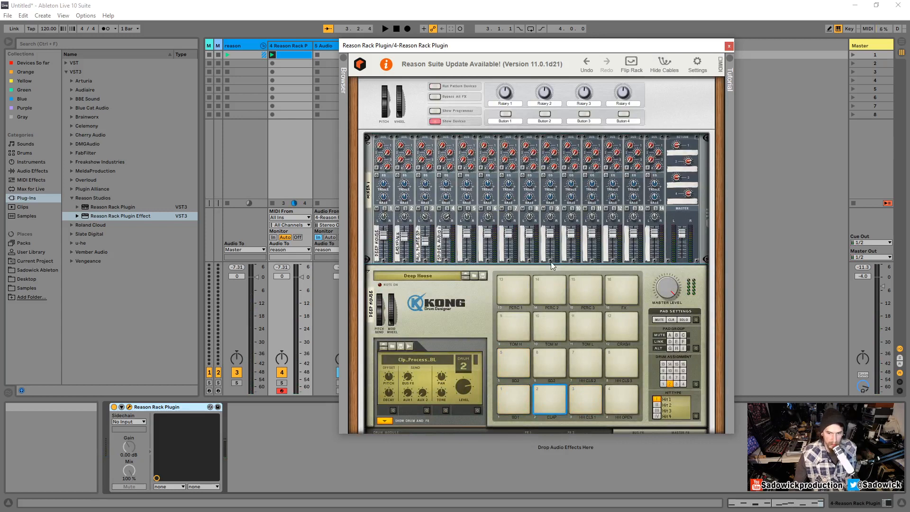
{"action": "key", "text": "space"}
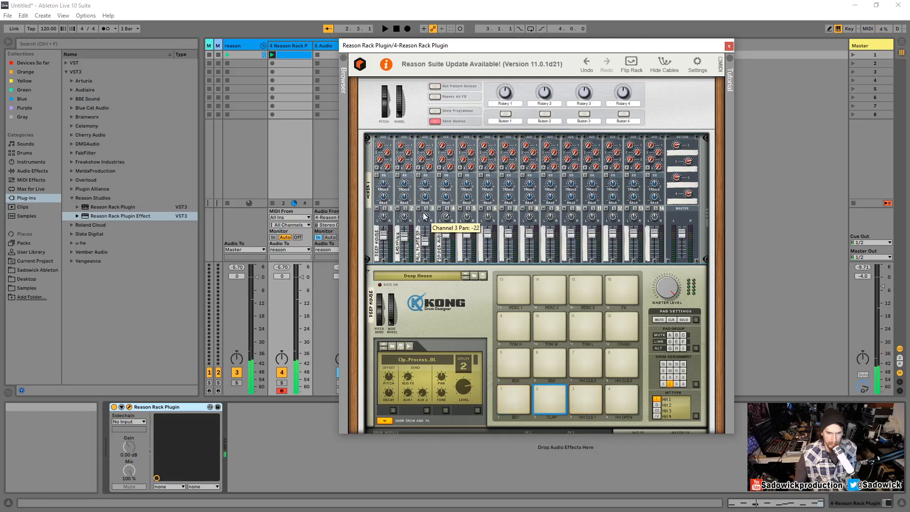
{"action": "key", "text": "space"}
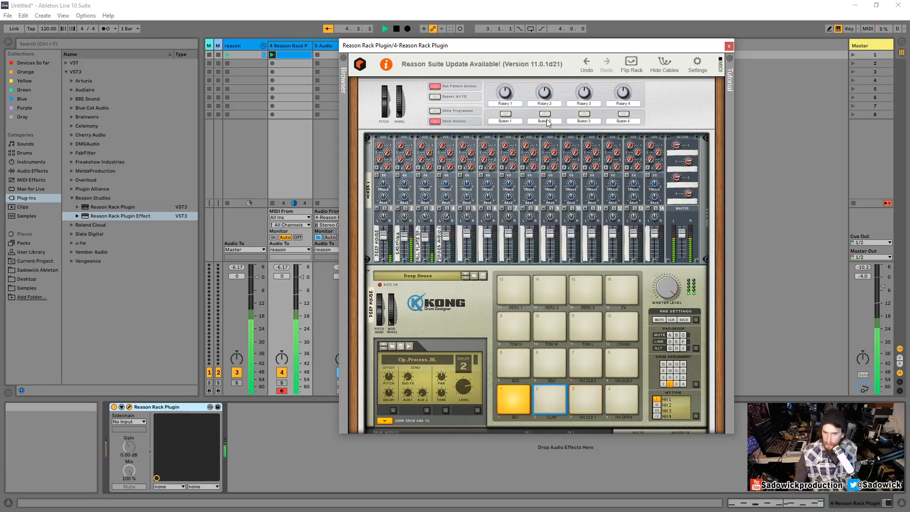
{"action": "key", "text": "space"}
Fold the Combinator and create a second Combinator in the empty rack space below it.
{"action": "scroll", "coordinate": [559, 172], "scroll_direction": "up", "scroll_amount": 2}
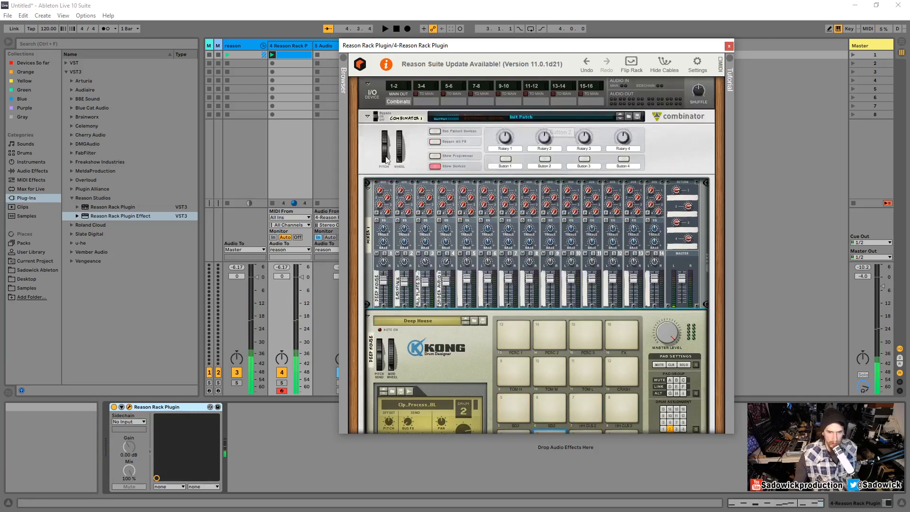
{"action": "left_click", "coordinate": [367, 118]}
{"action": "right_click", "coordinate": [538, 157]}
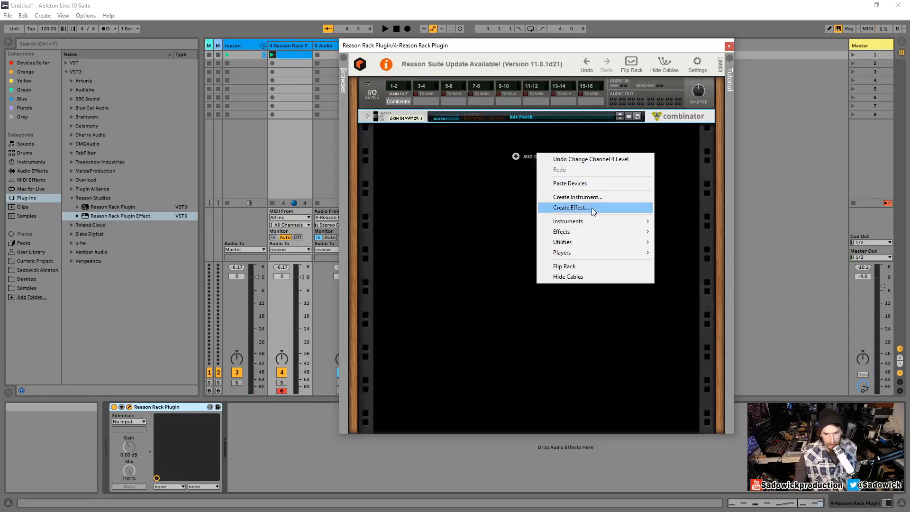
{"action": "mouse_move", "coordinate": [590, 235]}
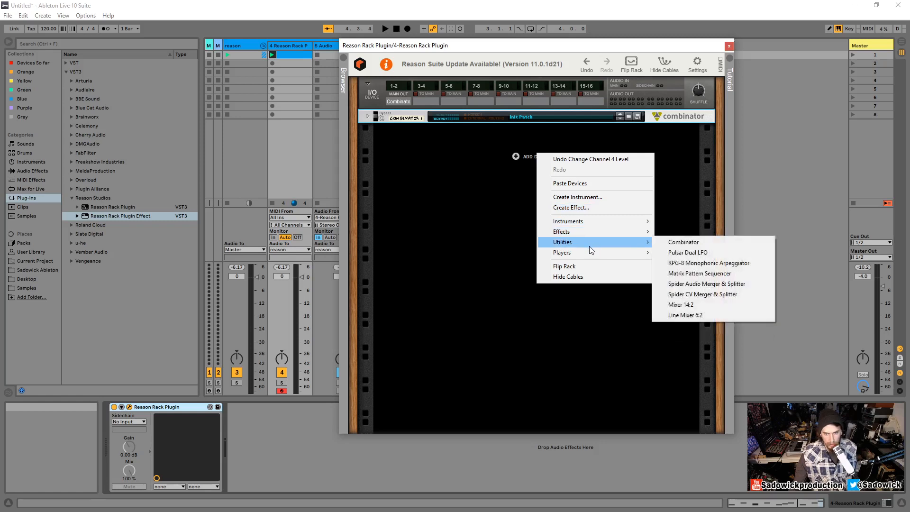
{"action": "left_click", "coordinate": [727, 243]}
Unfold the first Combinator on the rack's rear and cable the mixer's aux send 1 to the second Combinator's input.
{"action": "left_click", "coordinate": [631, 64]}
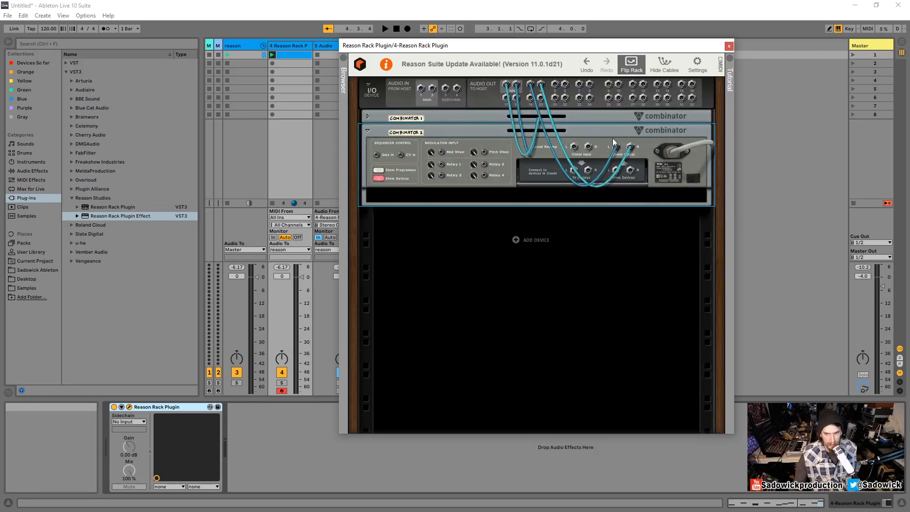
{"action": "left_click", "coordinate": [368, 116]}
{"action": "scroll", "coordinate": [593, 144], "scroll_direction": "up", "scroll_amount": 1}
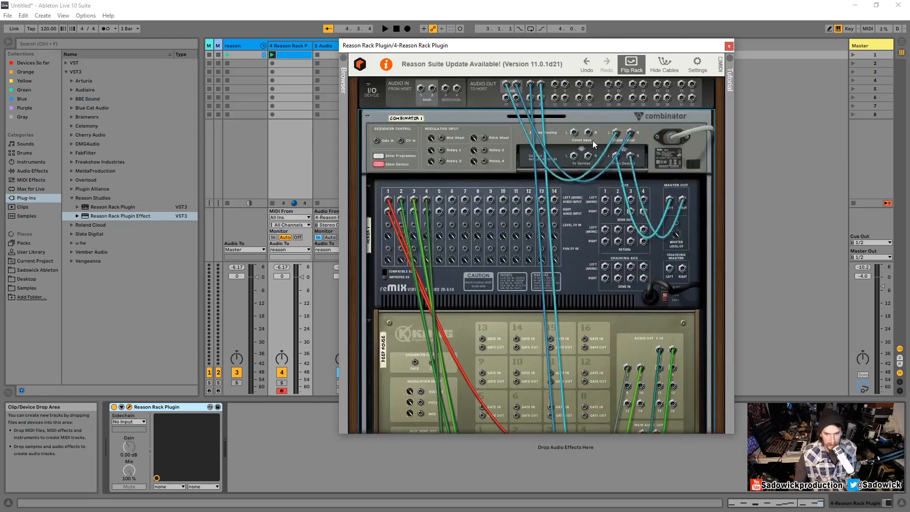
{"action": "scroll", "coordinate": [593, 141], "scroll_direction": "down", "scroll_amount": 3}
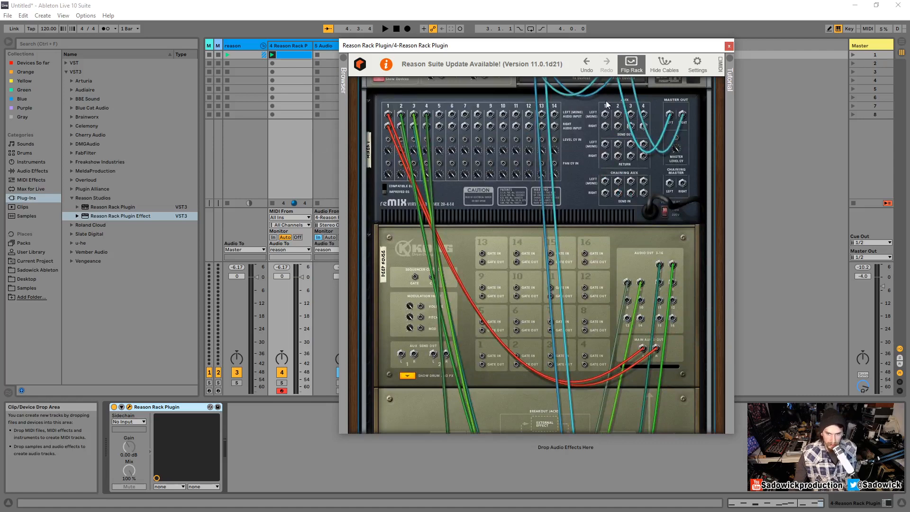
{"action": "left_click", "coordinate": [632, 64]}
{"action": "left_click", "coordinate": [628, 69]}
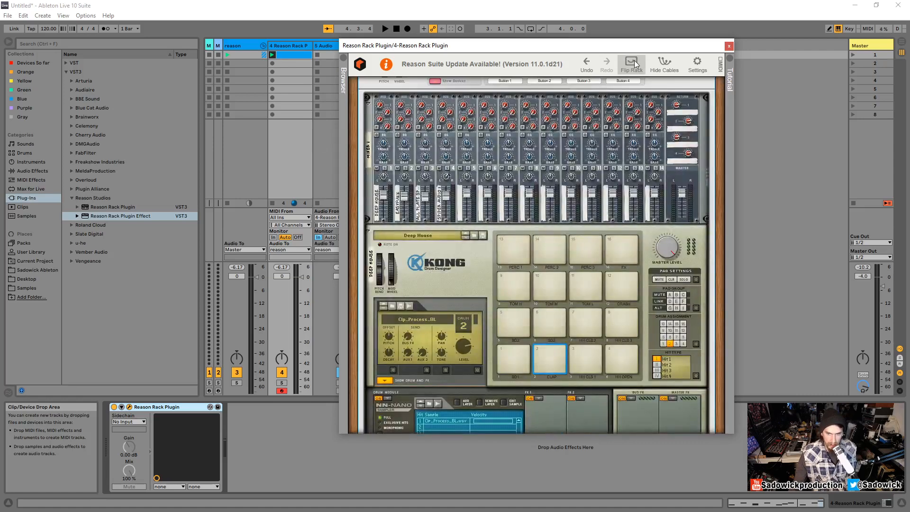
{"action": "left_click_drag", "start_coordinate": [474, 467], "coordinate": [575, 280]}
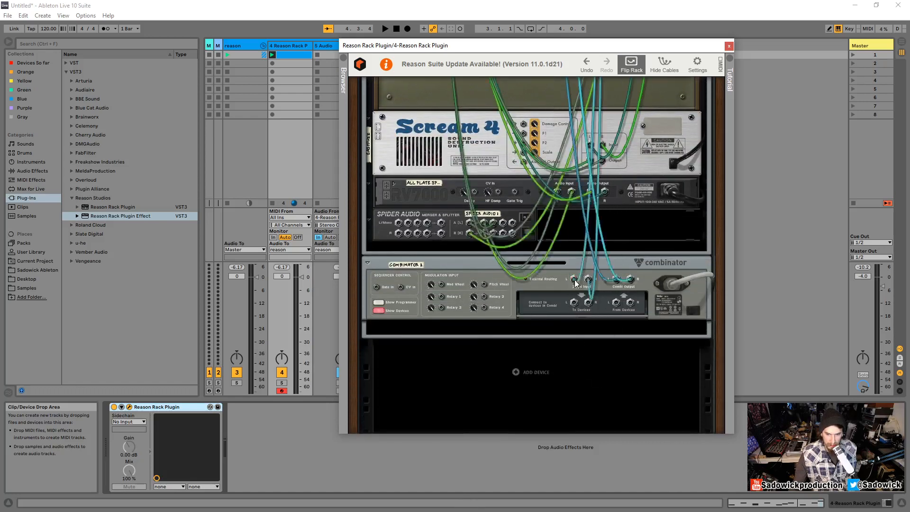
{"action": "scroll", "coordinate": [380, 216], "scroll_direction": "up", "scroll_amount": 10}
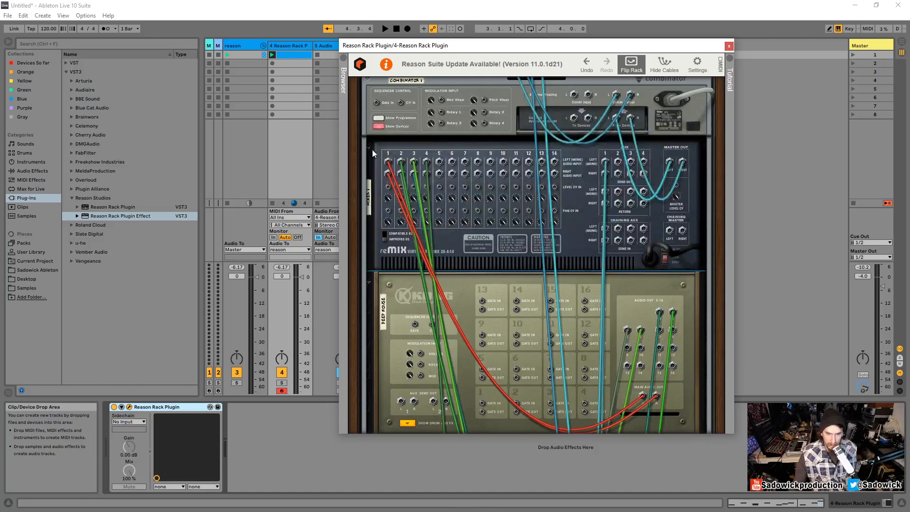
Fold the Kong, Scream 4, RV7000 and Spider Audio devices in the first Combinator, leaving the mixer unfolded.
{"action": "left_click", "coordinate": [368, 148]}
{"action": "left_click", "coordinate": [369, 148]}
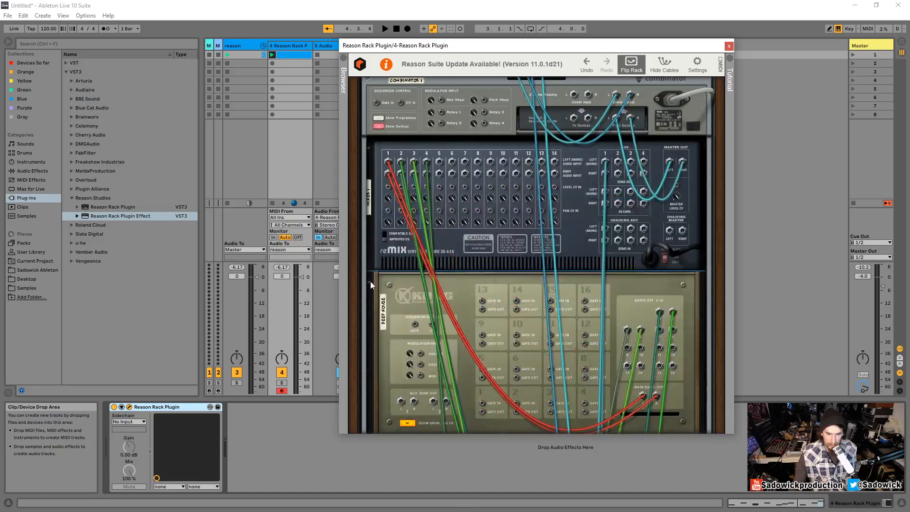
{"action": "left_click", "coordinate": [370, 281]}
{"action": "left_click", "coordinate": [369, 293]}
{"action": "left_click", "coordinate": [369, 306]}
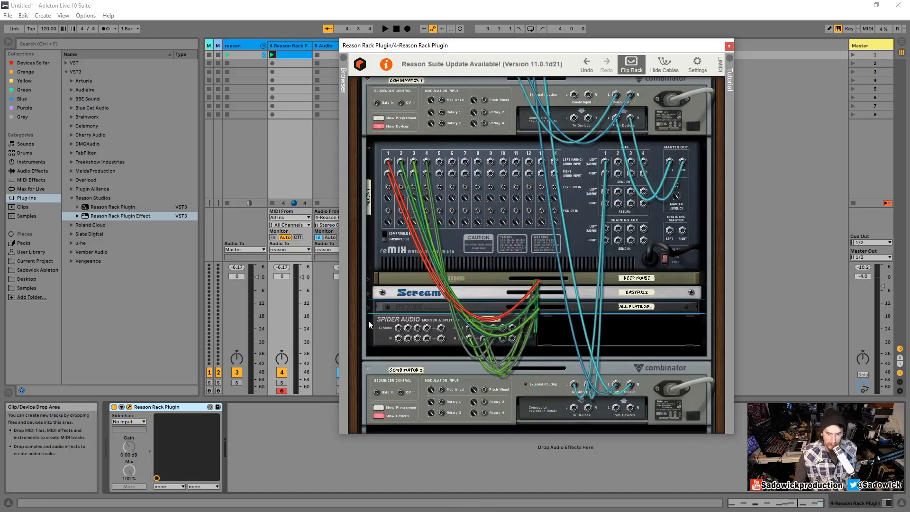
{"action": "left_click", "coordinate": [370, 323]}
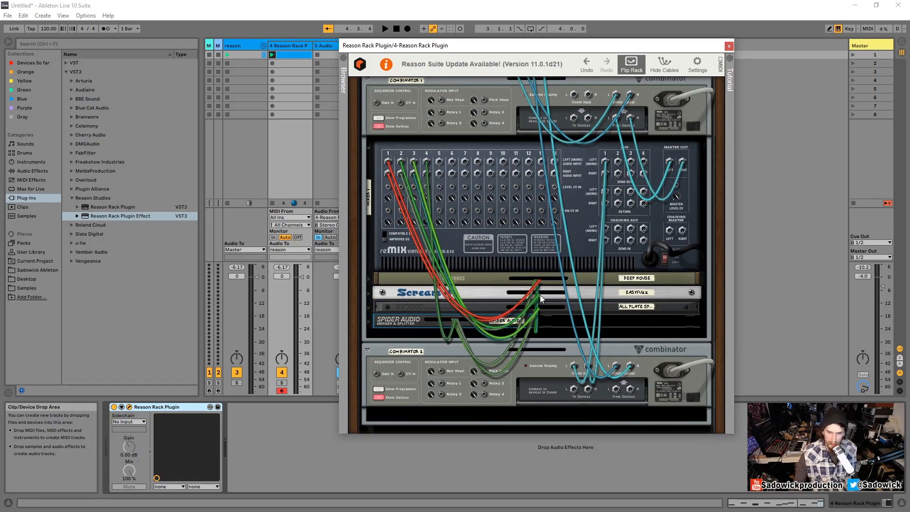
Add The Echo effect inside the second Combinator's empty device area.
{"action": "scroll", "coordinate": [539, 295], "scroll_direction": "down", "scroll_amount": 3}
{"action": "left_click", "coordinate": [525, 330]}
{"action": "right_click", "coordinate": [526, 331]}
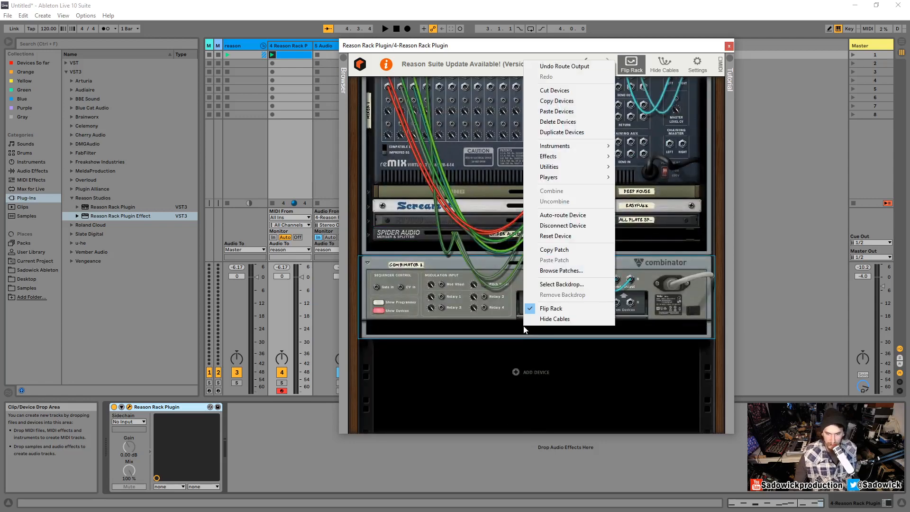
{"action": "mouse_move", "coordinate": [574, 158]}
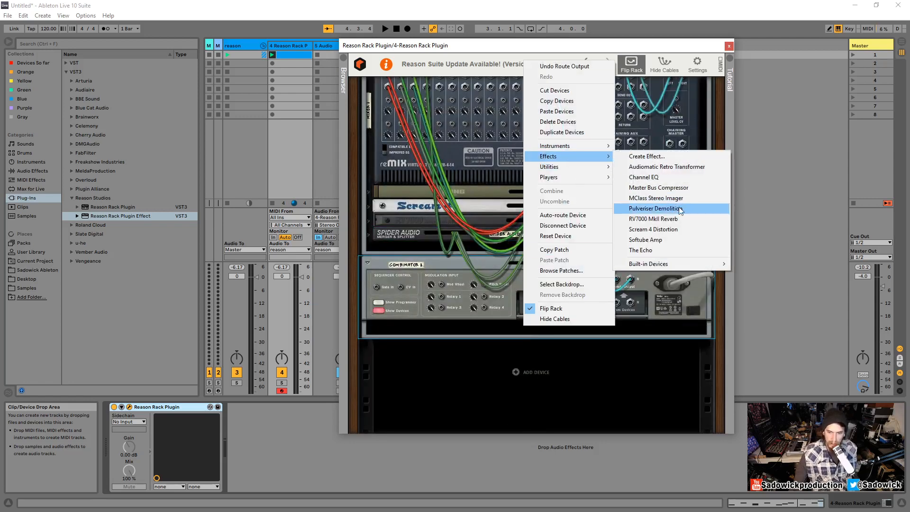
{"action": "left_click", "coordinate": [673, 249]}
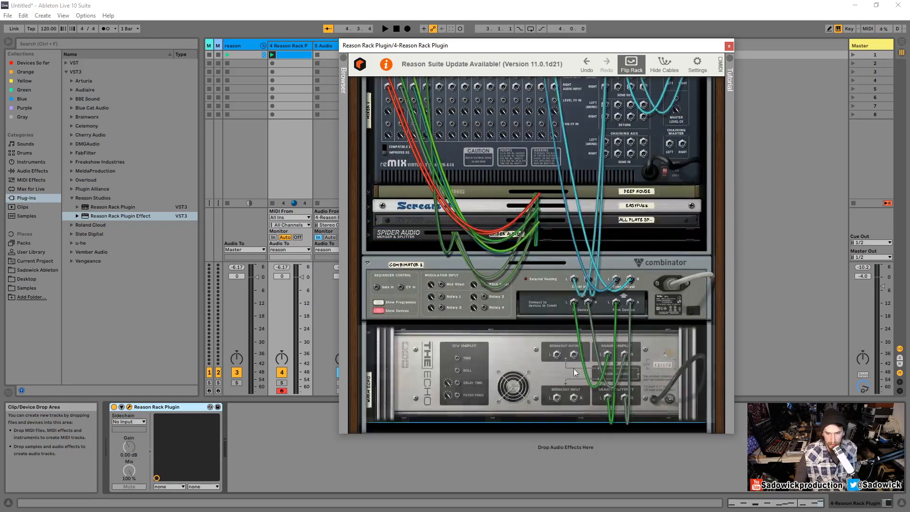
Add an RV7000 MkII Reverb after The Echo in the second Combinator.
{"action": "right_click", "coordinate": [524, 327]}
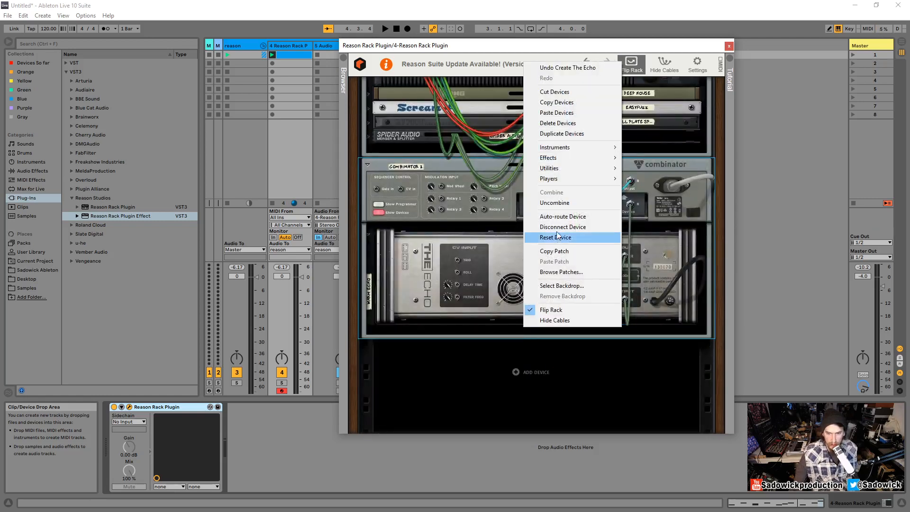
{"action": "mouse_move", "coordinate": [559, 158]}
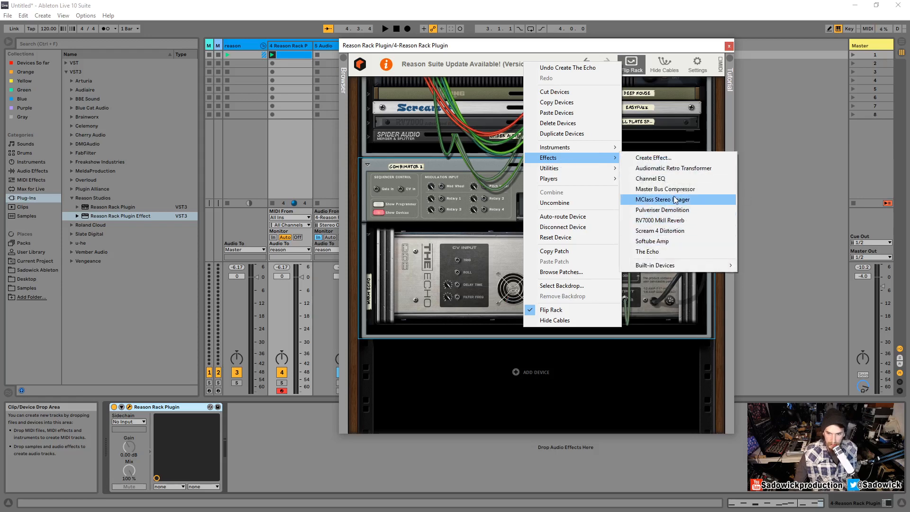
{"action": "left_click", "coordinate": [676, 219]}
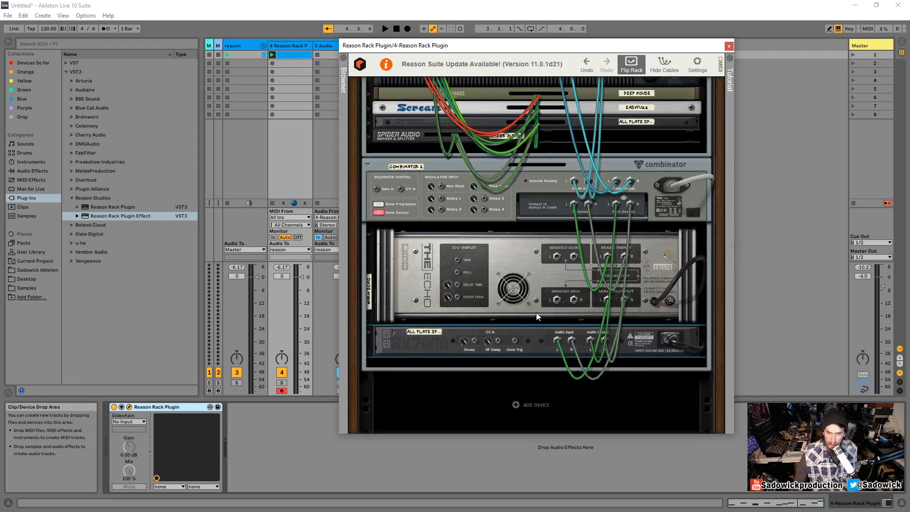
Play the beat from the rack's front and check the mixer's aux 1 signal path through the second Combinator's effects.
{"action": "scroll", "coordinate": [537, 312], "scroll_direction": "up", "scroll_amount": 7}
{"action": "scroll", "coordinate": [537, 312], "scroll_direction": "down", "scroll_amount": 8}
{"action": "scroll", "coordinate": [650, 250], "scroll_direction": "up", "scroll_amount": 8}
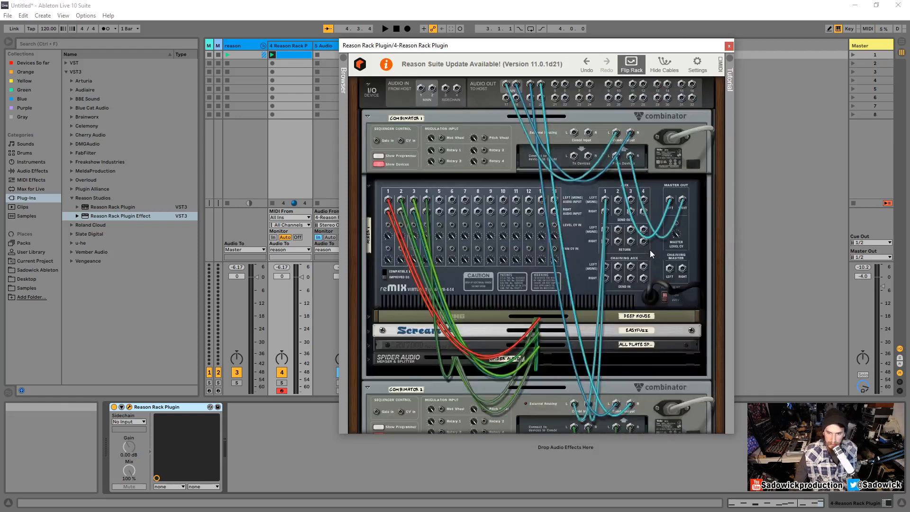
{"action": "left_click", "coordinate": [635, 71]}
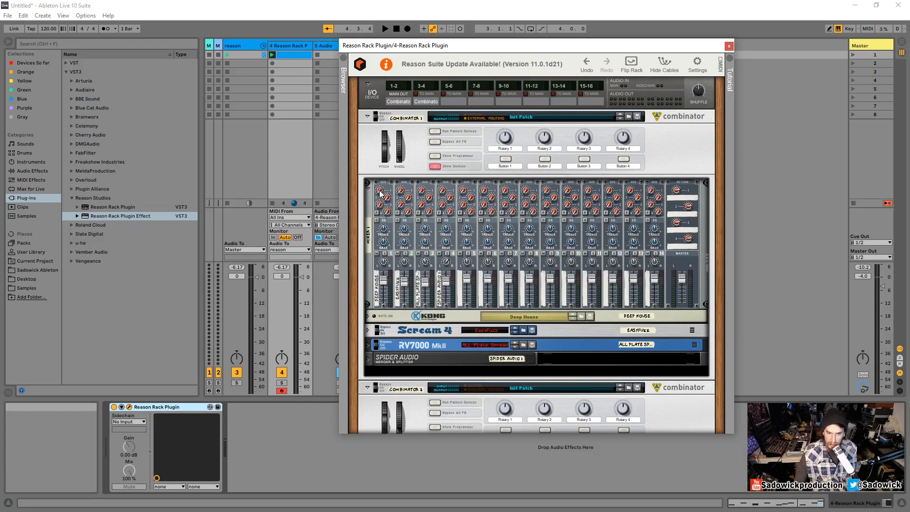
{"action": "key", "text": "space"}
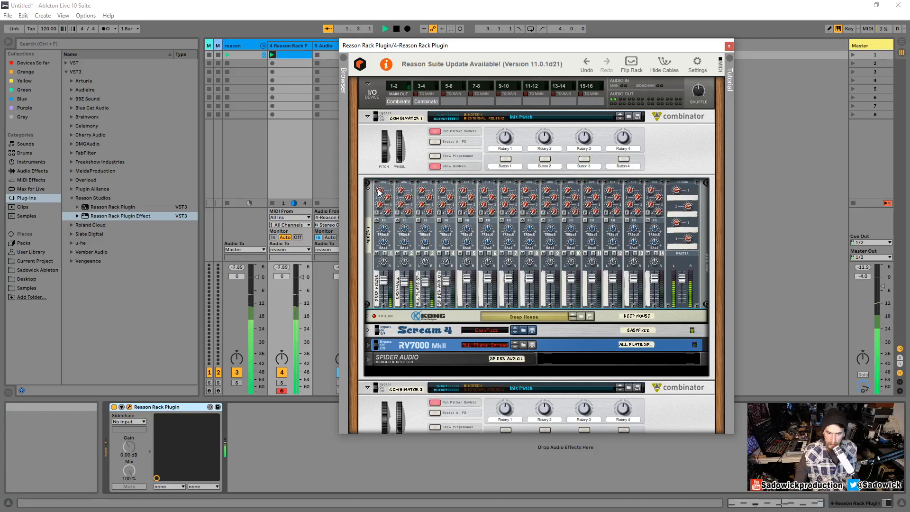
{"action": "scroll", "coordinate": [461, 271], "scroll_direction": "down", "scroll_amount": 5}
{"action": "scroll", "coordinate": [461, 271], "scroll_direction": "down", "scroll_amount": 1}
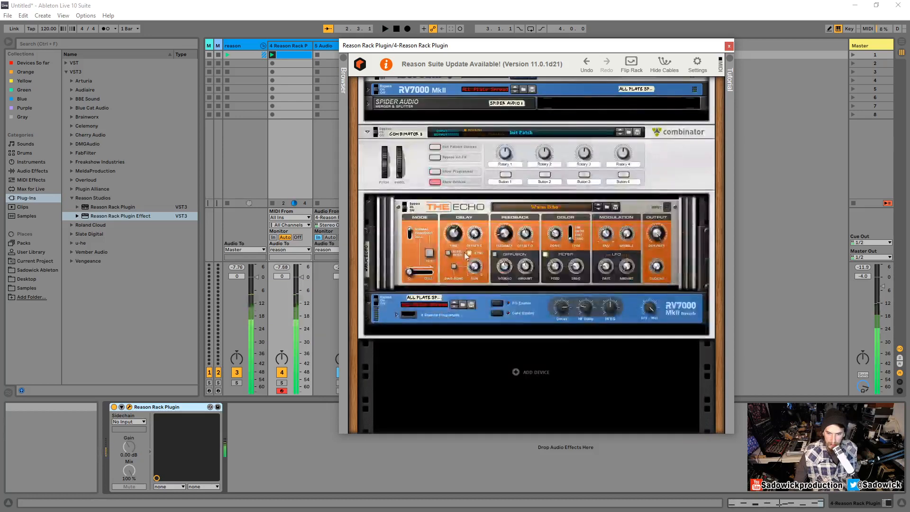
{"action": "scroll", "coordinate": [626, 108], "scroll_direction": "up", "scroll_amount": 8}
{"action": "key", "text": "space"}
Move the plugin window aside to uncover the 5 Audio track and trace the second Combinator's output cables on the rack's rear.
{"action": "left_click", "coordinate": [636, 61]}
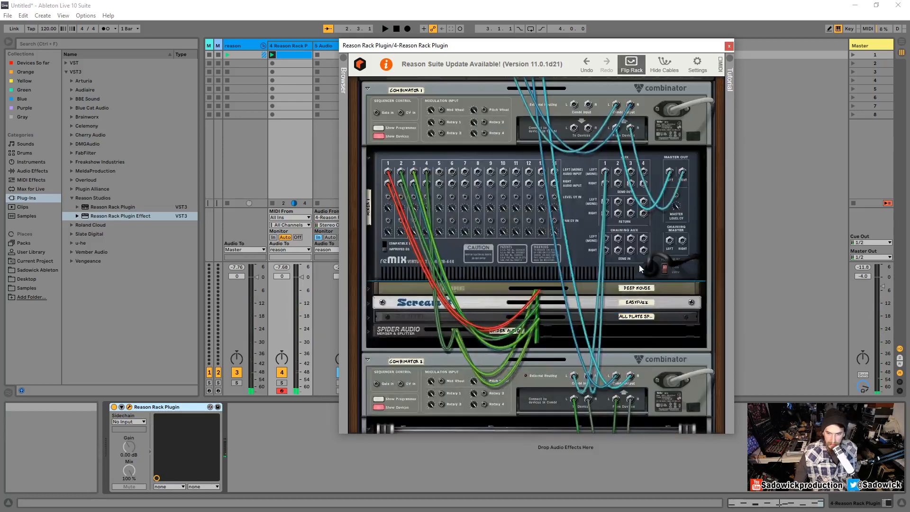
{"action": "scroll", "coordinate": [639, 265], "scroll_direction": "up", "scroll_amount": 1}
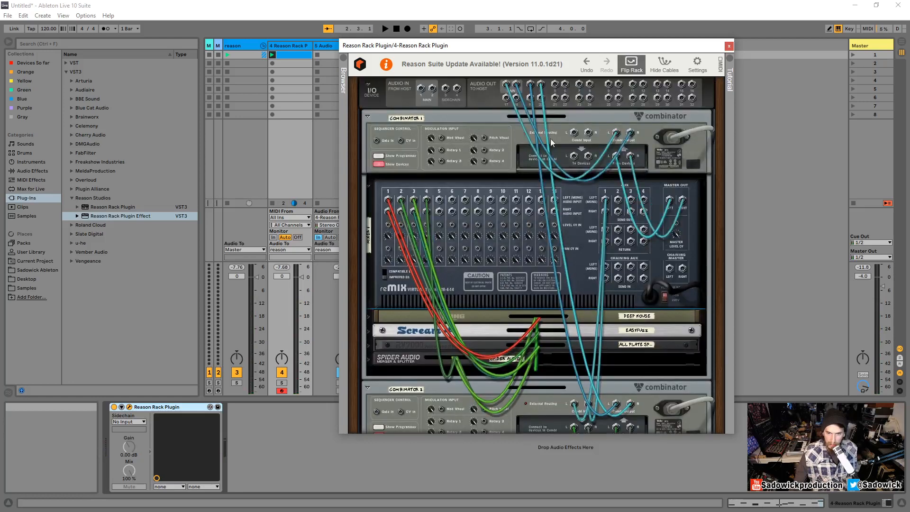
{"action": "left_click_drag", "start_coordinate": [537, 46], "coordinate": [604, 50]}
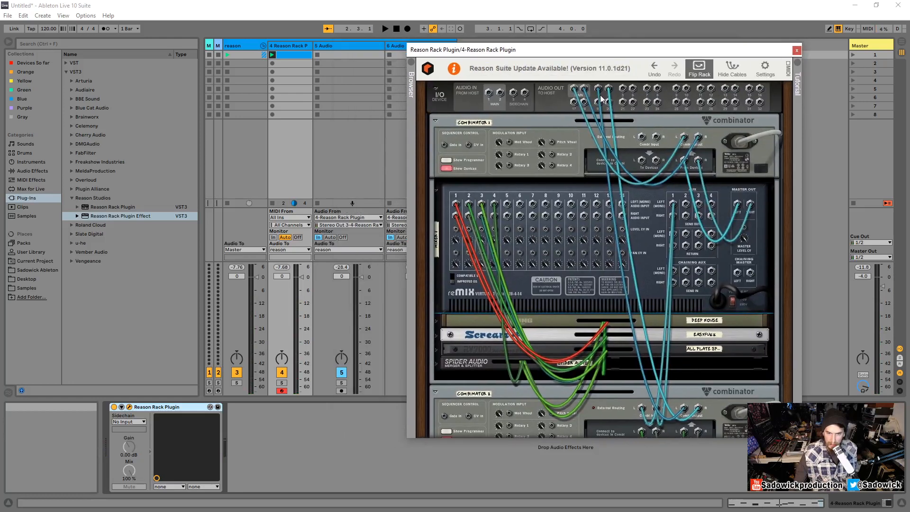
{"action": "mouse_move", "coordinate": [509, 52]}
{"action": "left_mouse_down"}
{"action": "mouse_move", "coordinate": [573, 51]}
{"action": "mouse_move", "coordinate": [510, 51]}
{"action": "left_mouse_up"}
{"action": "scroll", "coordinate": [590, 318], "scroll_direction": "down", "scroll_amount": 5}
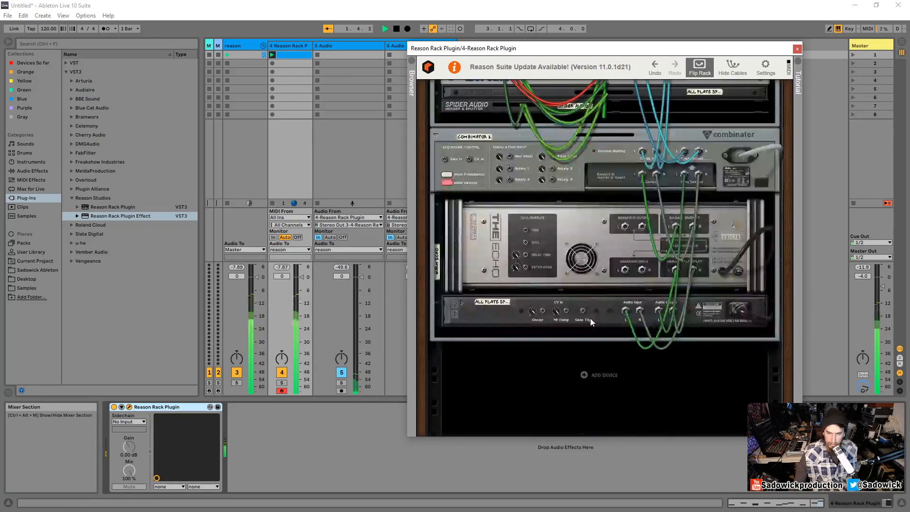
{"action": "scroll", "coordinate": [588, 314], "scroll_direction": "up", "scroll_amount": 6}
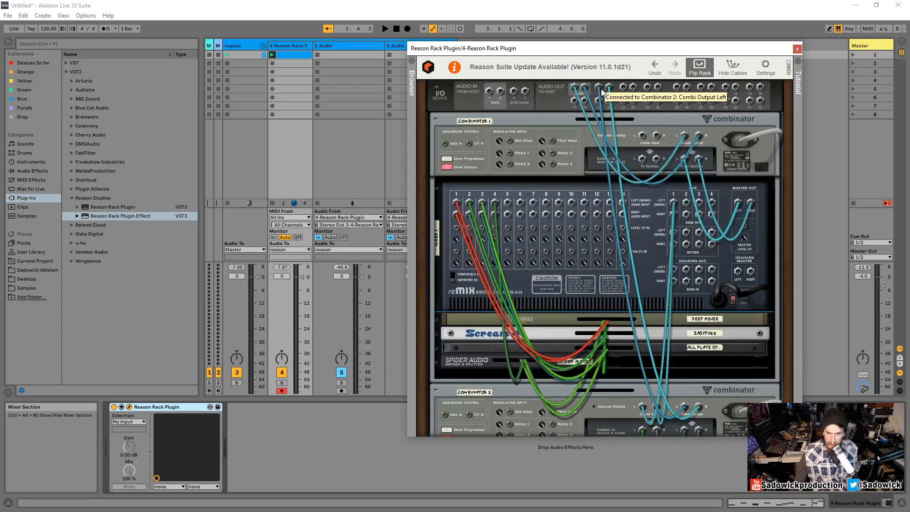
{"action": "scroll", "coordinate": [576, 352], "scroll_direction": "down", "scroll_amount": 5}
{"action": "scroll", "coordinate": [586, 362], "scroll_direction": "up", "scroll_amount": 5}
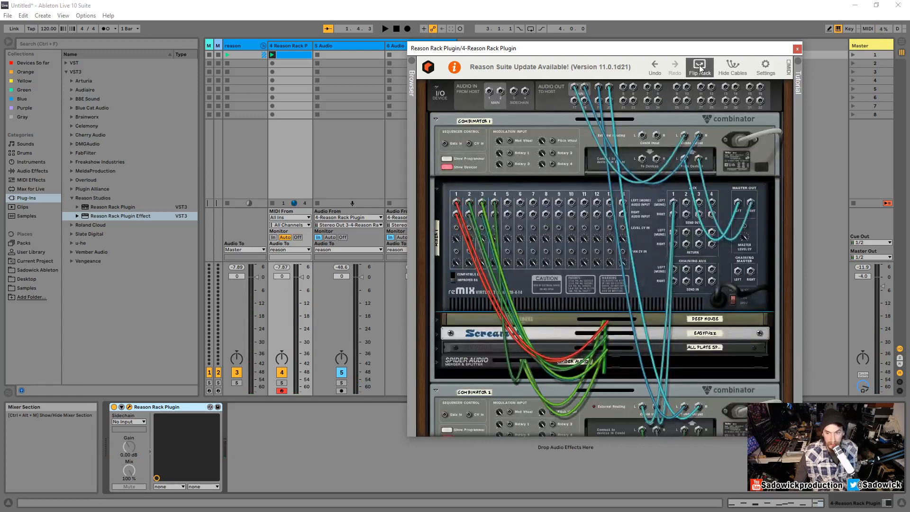
Play the beat from the rack's front and check mixer channel 1's aux send 1 level against the 5 Audio track's meter.
{"action": "left_click", "coordinate": [700, 66]}
{"action": "key", "text": "space"}
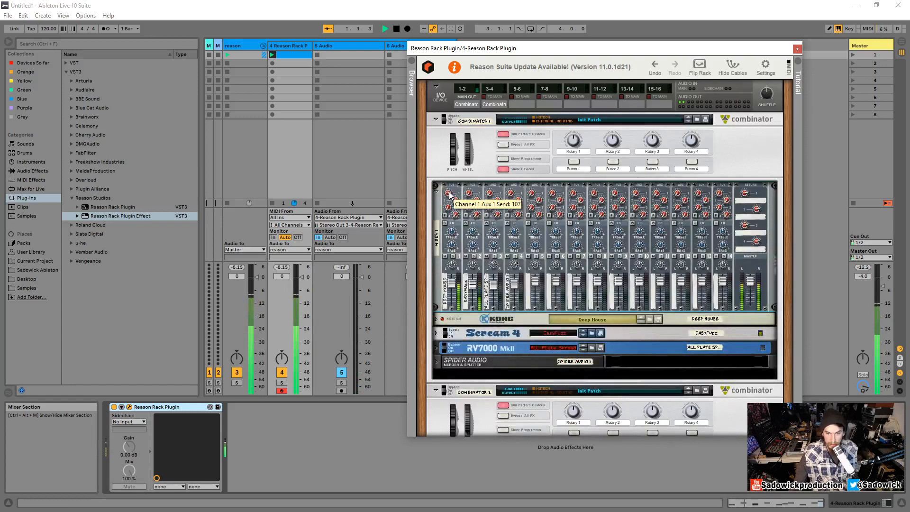
{"action": "mouse_move", "coordinate": [449, 194]}
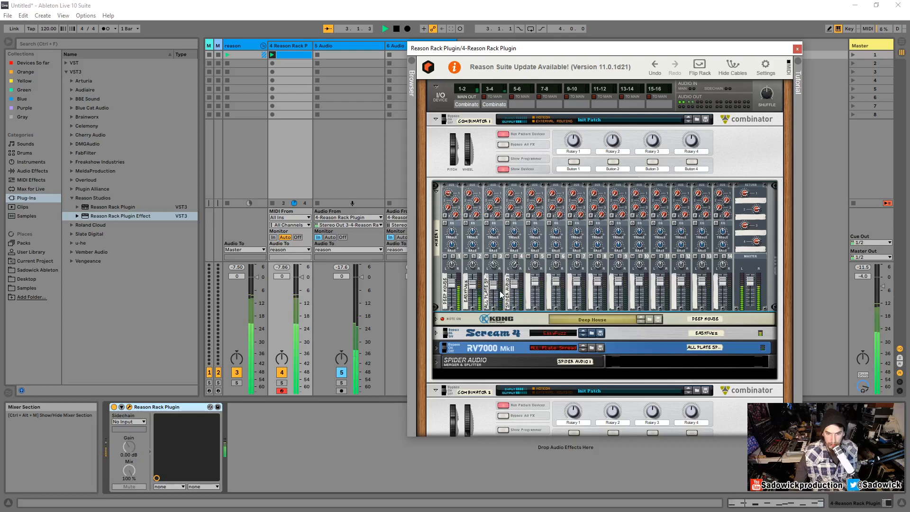
Lower the Dry/Wet of the second Combinator's RV7000 while auditioning the beat, and return to the cabling on the rack's rear.
{"action": "scroll", "coordinate": [509, 287], "scroll_direction": "down", "scroll_amount": 5}
{"action": "key", "text": "space"}
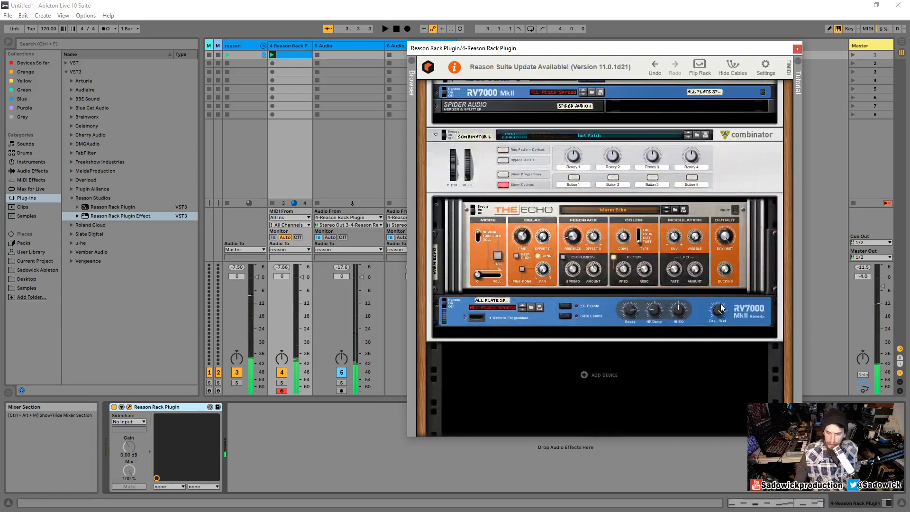
{"action": "mouse_move", "coordinate": [726, 241]}
{"action": "key", "text": "space"}
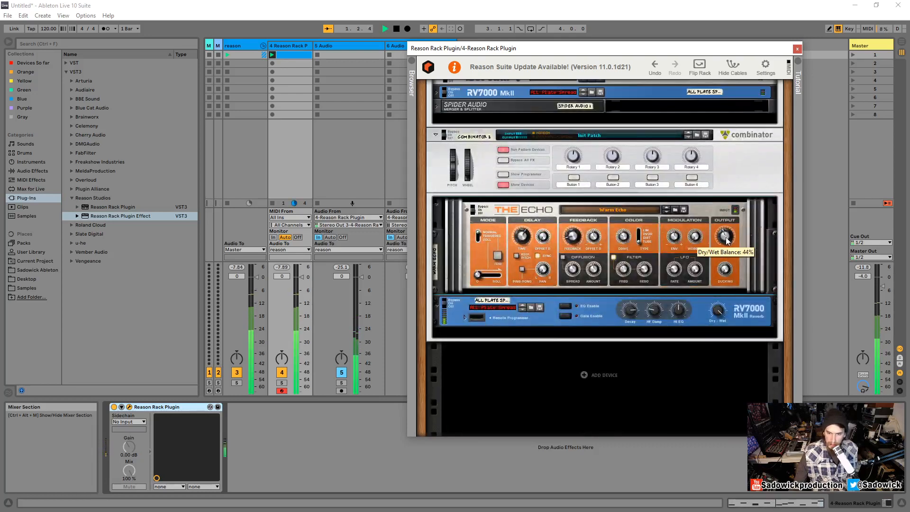
{"action": "mouse_move", "coordinate": [720, 315]}
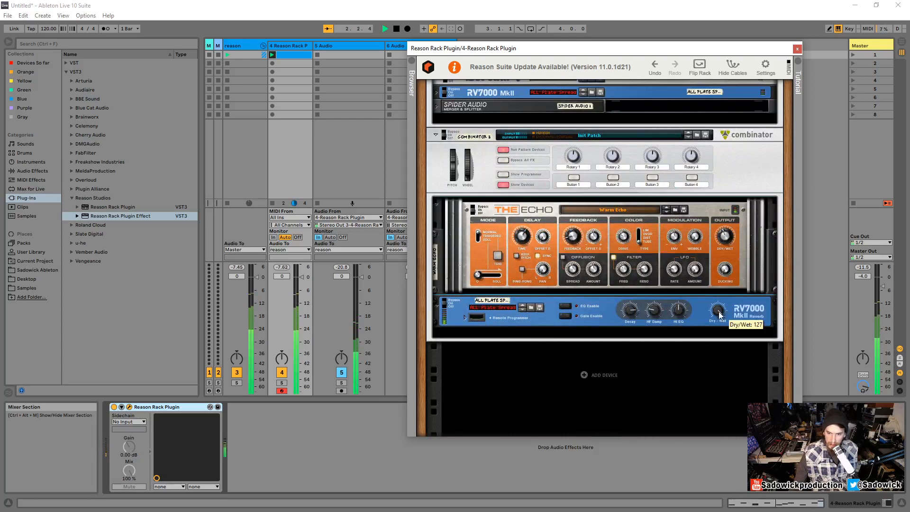
{"action": "left_click_drag", "start_coordinate": [719, 314], "coordinate": [720, 325]}
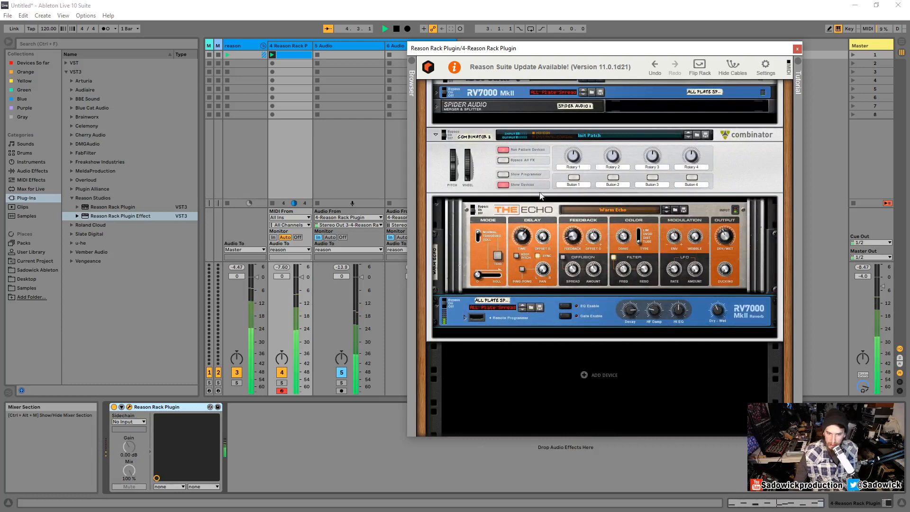
{"action": "left_click", "coordinate": [696, 68]}
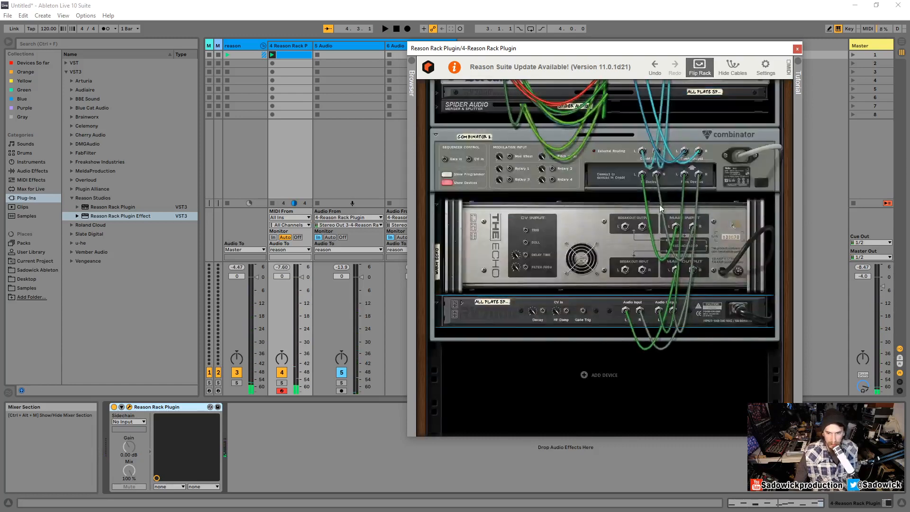
{"action": "scroll", "coordinate": [665, 177], "scroll_direction": "up", "scroll_amount": 5}
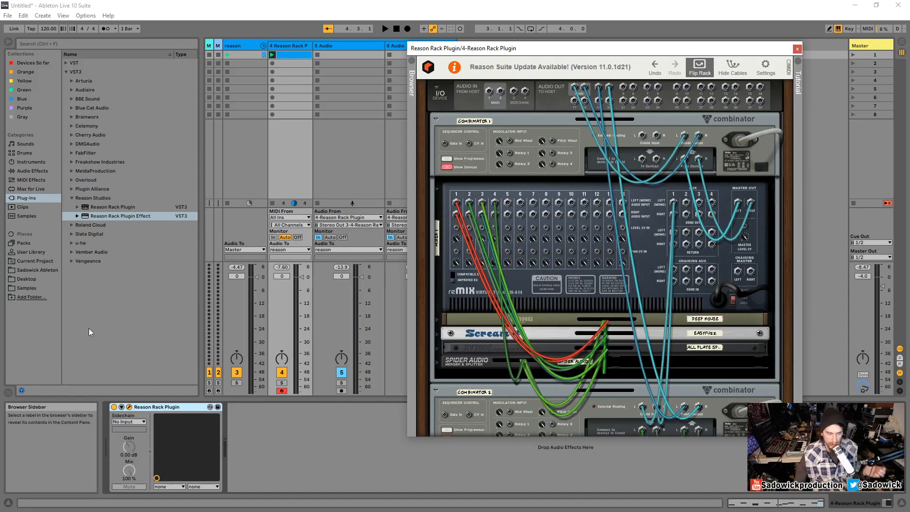